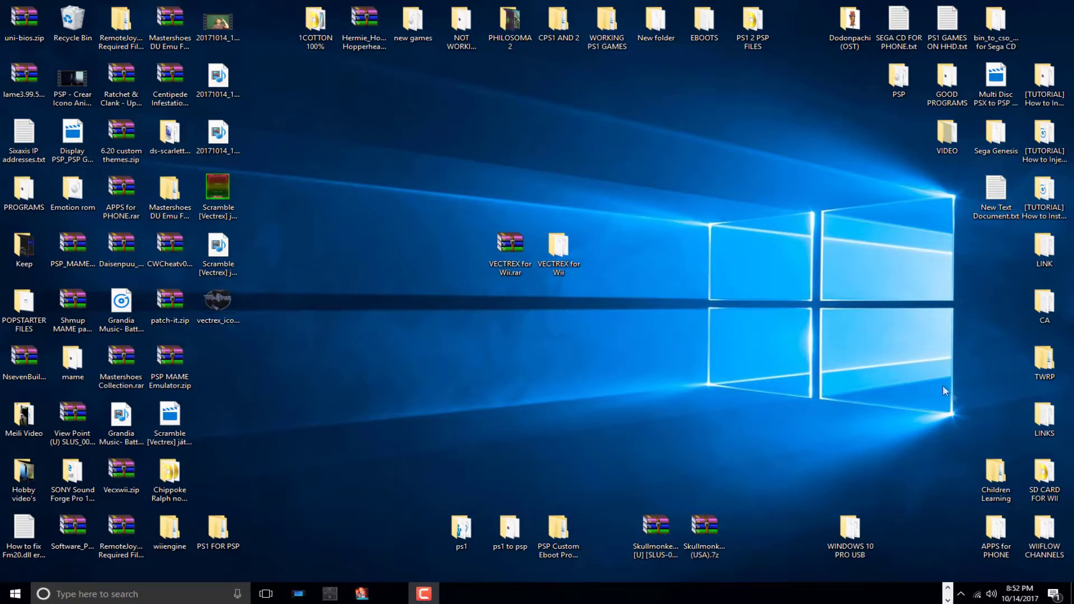
Leave the MediaFire download page for the desktop and select the VECTREX for Wii archive
left_click(948, 587)
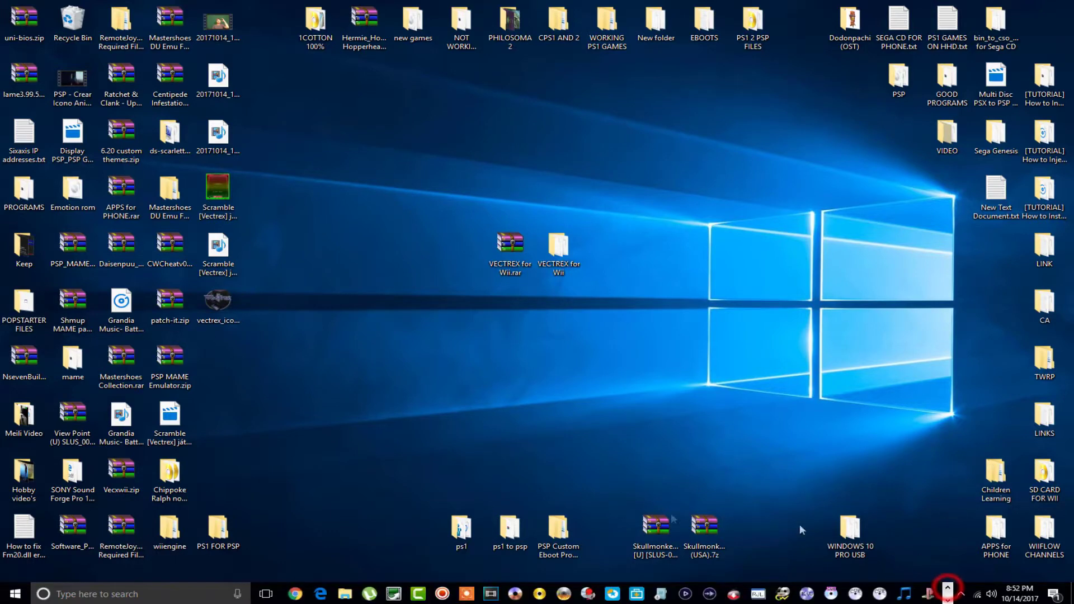
left_click(300, 591)
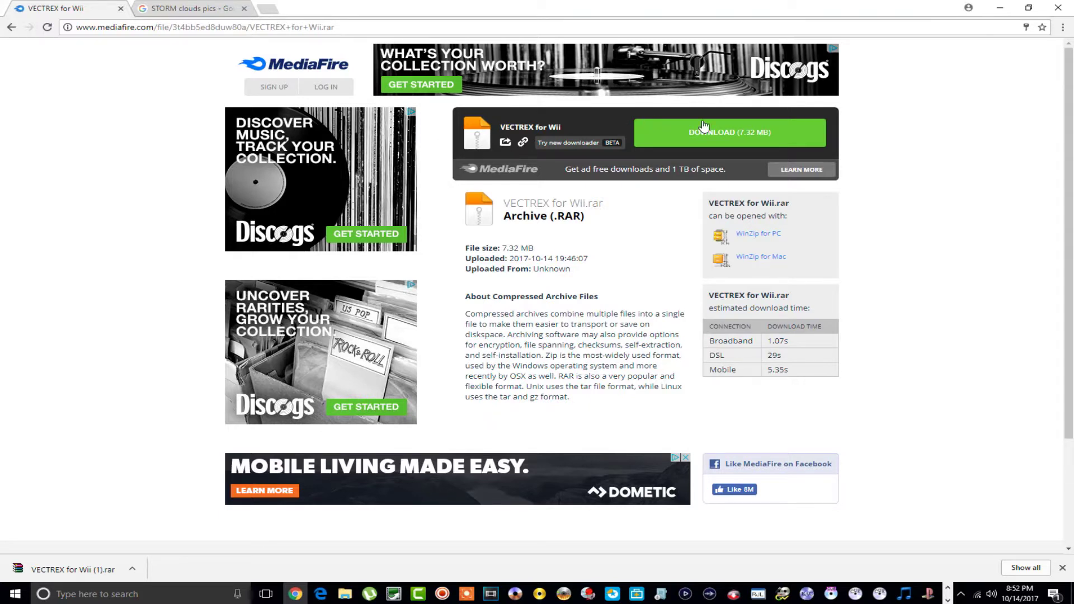
left_click(1000, 8)
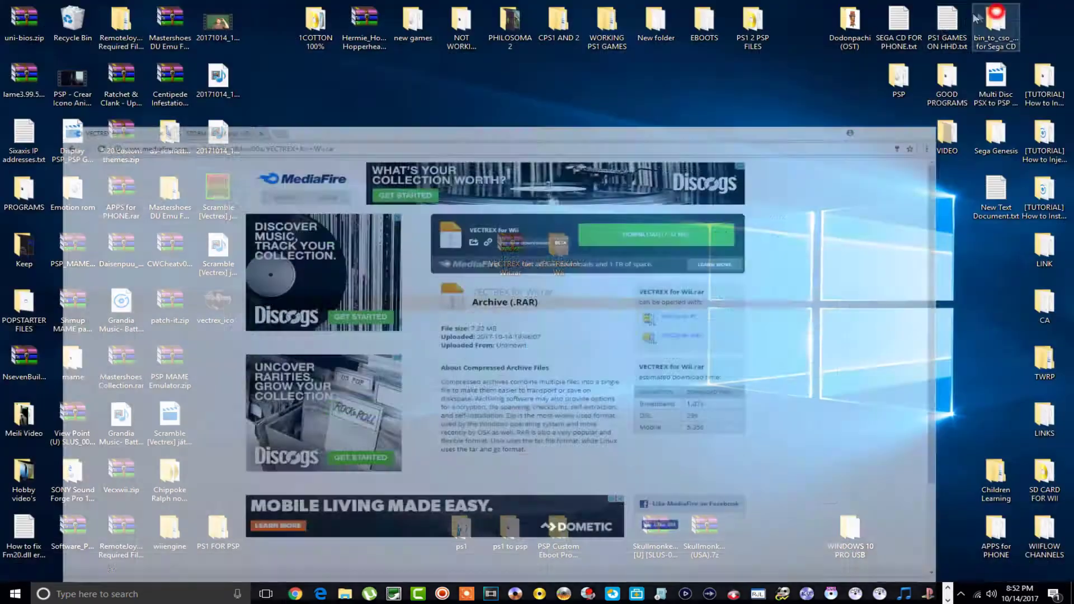
left_click(515, 248)
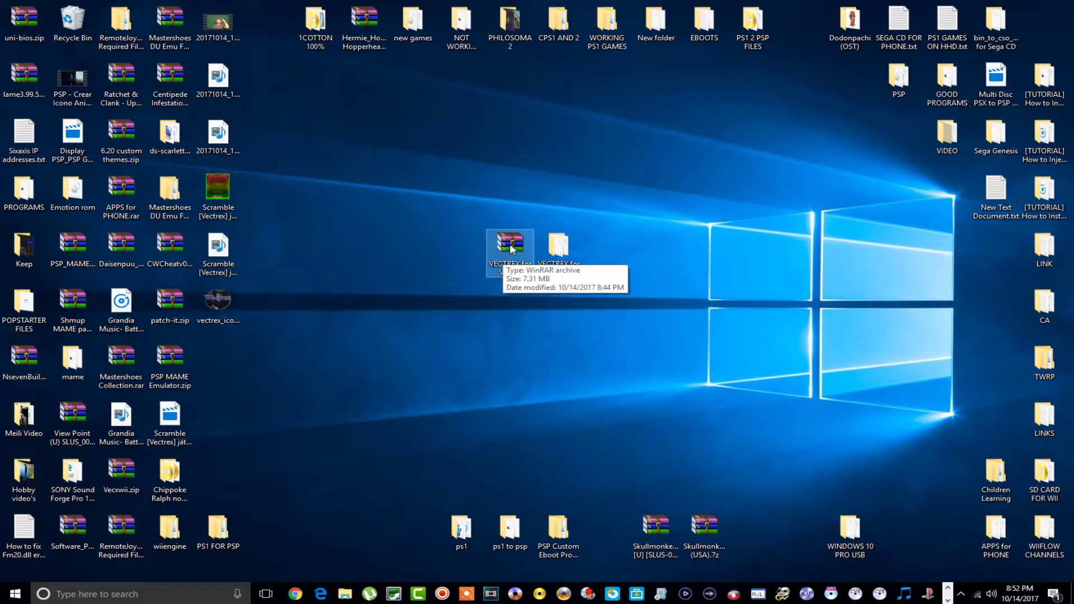
Open the VECTREX for Wii folder, check the two VecXWii WAD files, and peek into apps
double_click(561, 250)
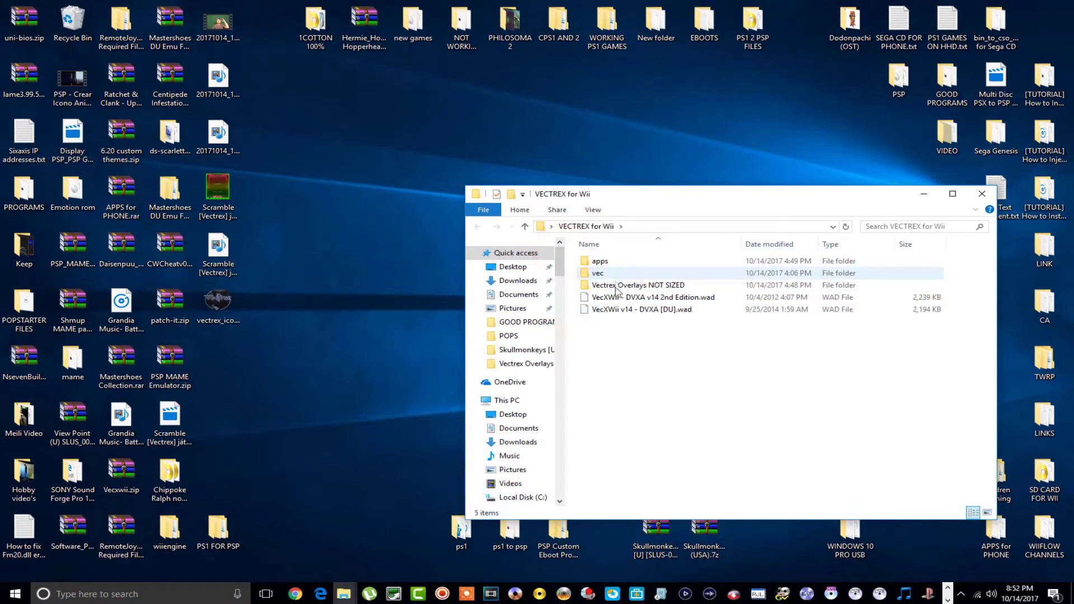
left_click_drag(615, 342, 624, 301)
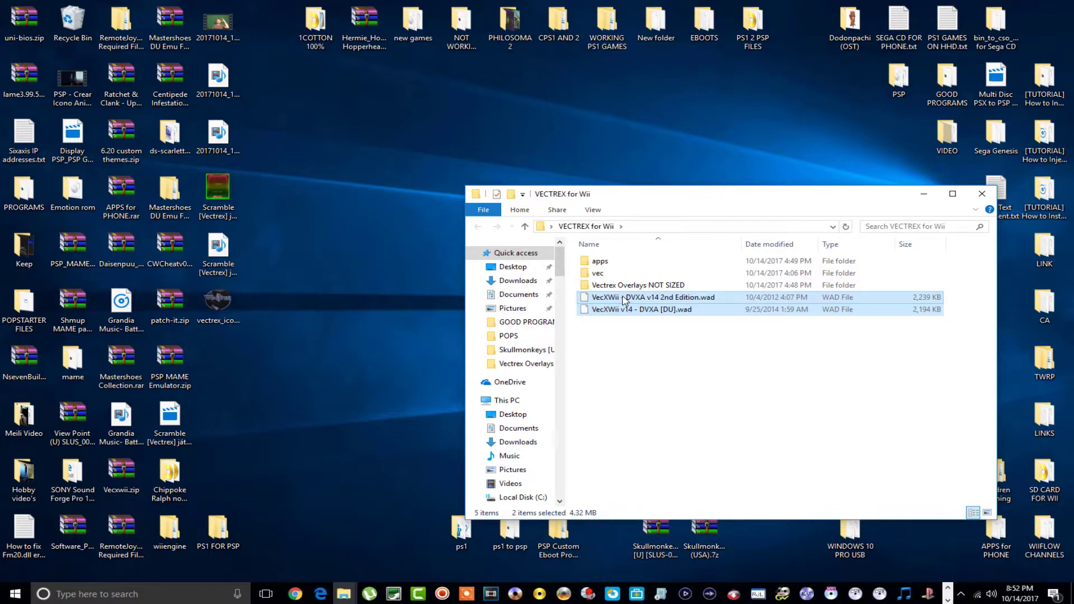
left_click(617, 340)
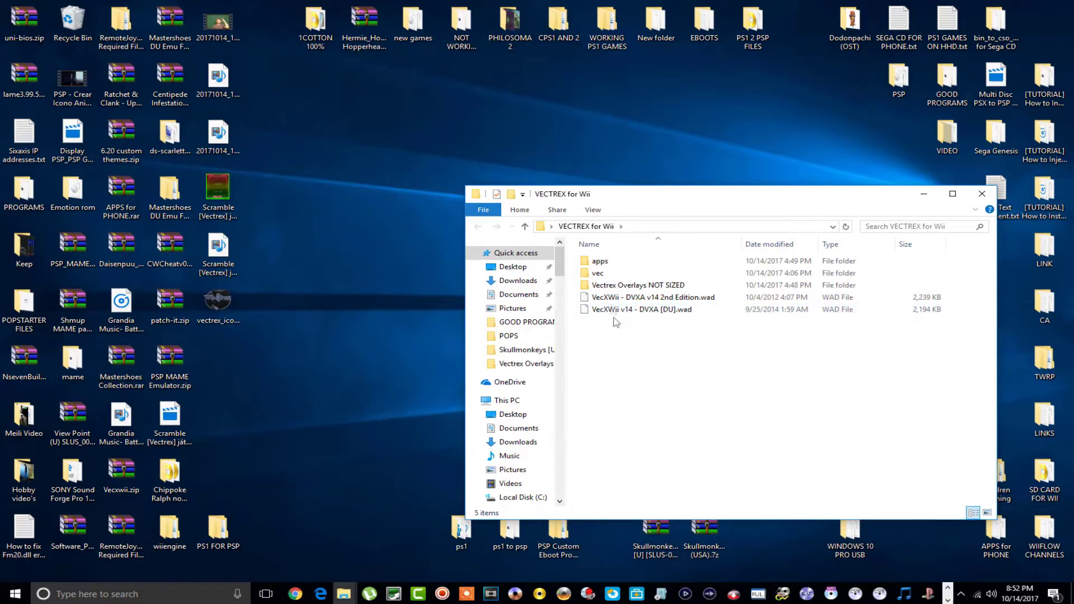
double_click(600, 261)
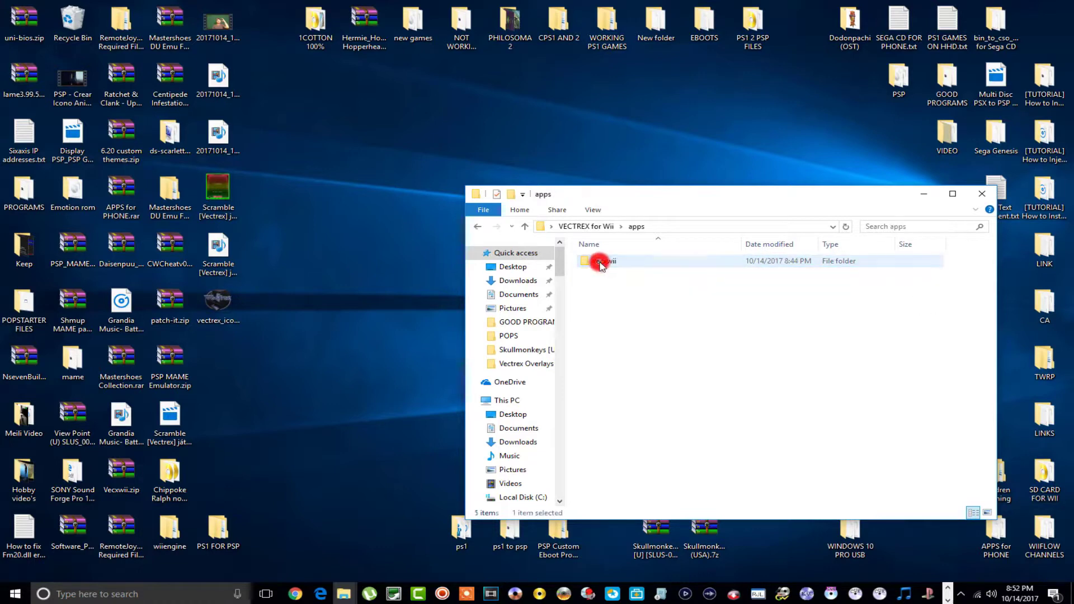
left_click(477, 226)
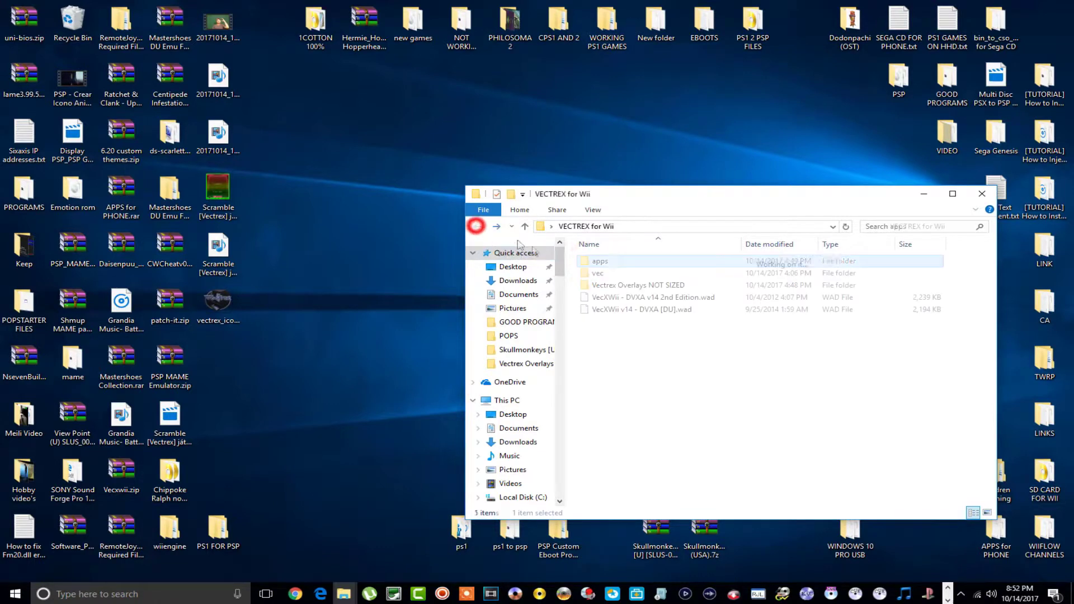
Browse the vec folder's game files, then return and select Vectrex Overlays NOT SIZED
double_click(613, 276)
scroll(621, 291, "down", 10)
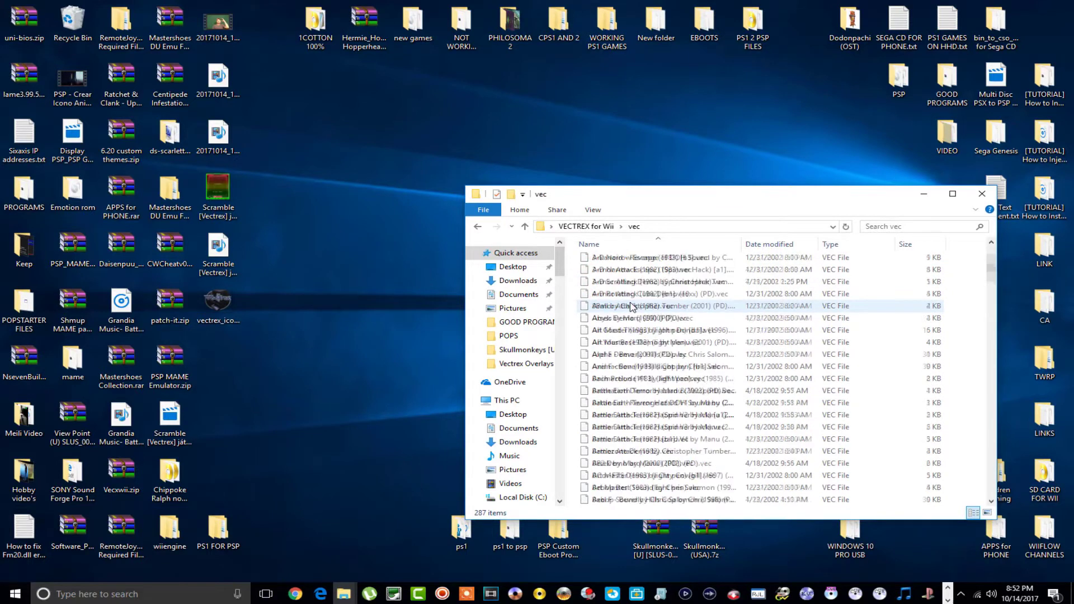
scroll(631, 307, "up", 10)
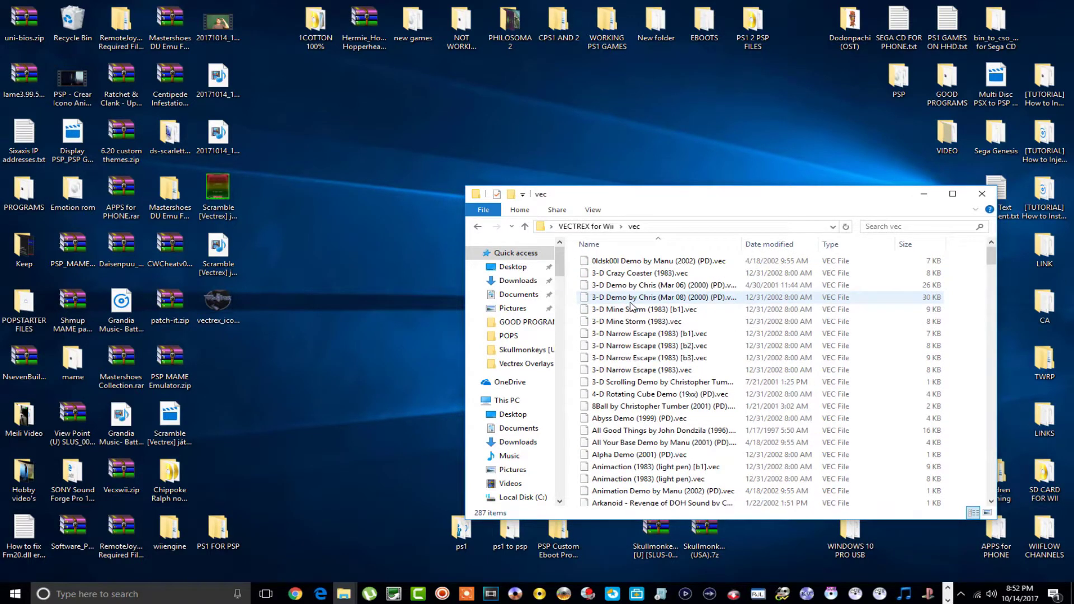
scroll(632, 307, "down", 2)
scroll(631, 306, "up", 2)
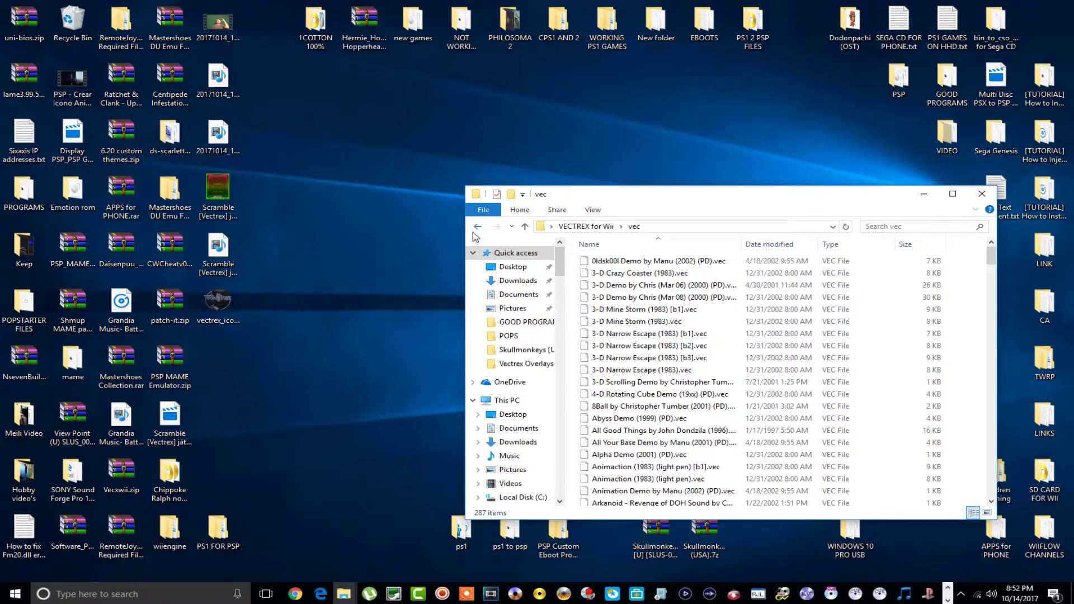
left_click(477, 227)
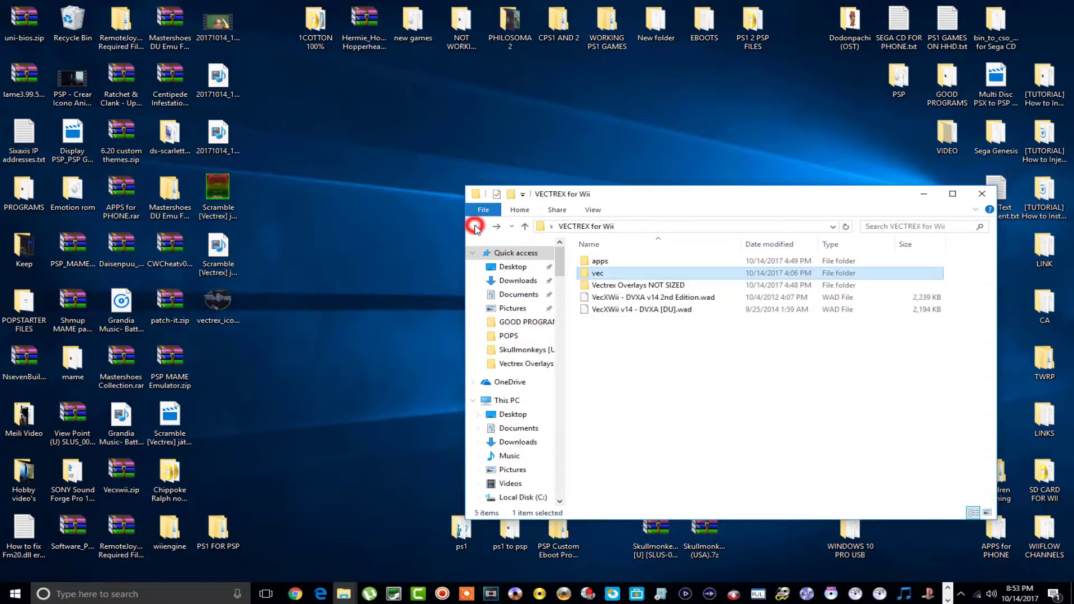
left_click(643, 285)
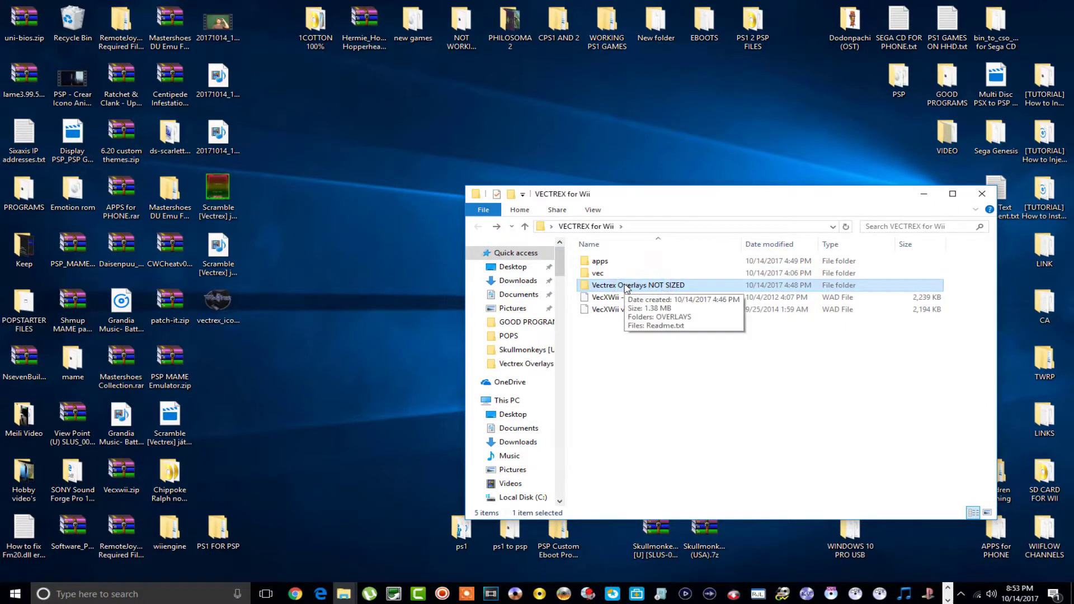
Open Vectrex Overlays NOT SIZED\OVERLAYS and browse the overlay image thumbnails
double_click(628, 287)
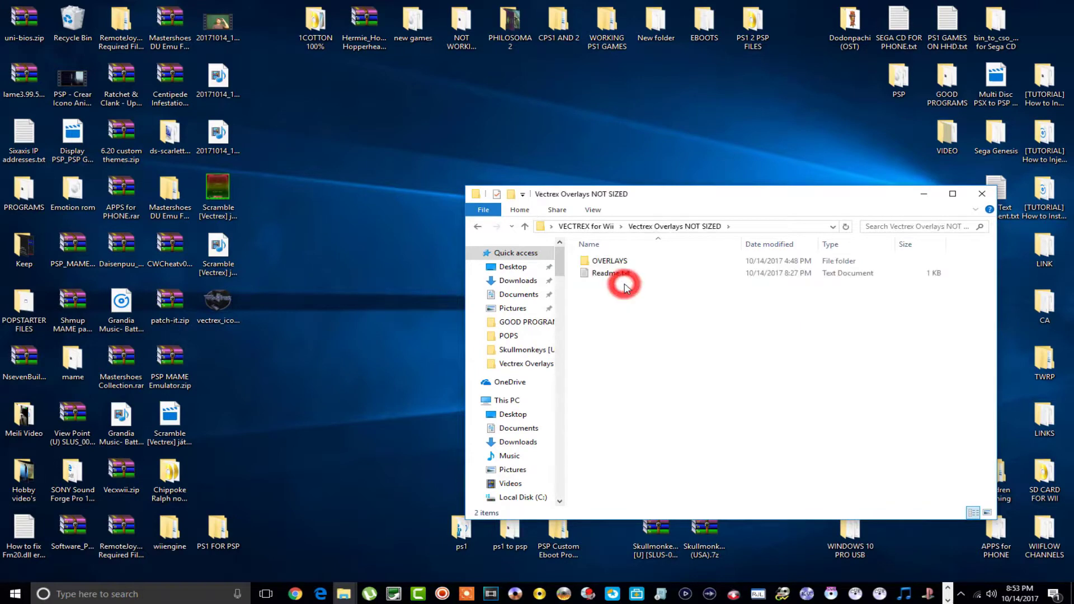
double_click(611, 264)
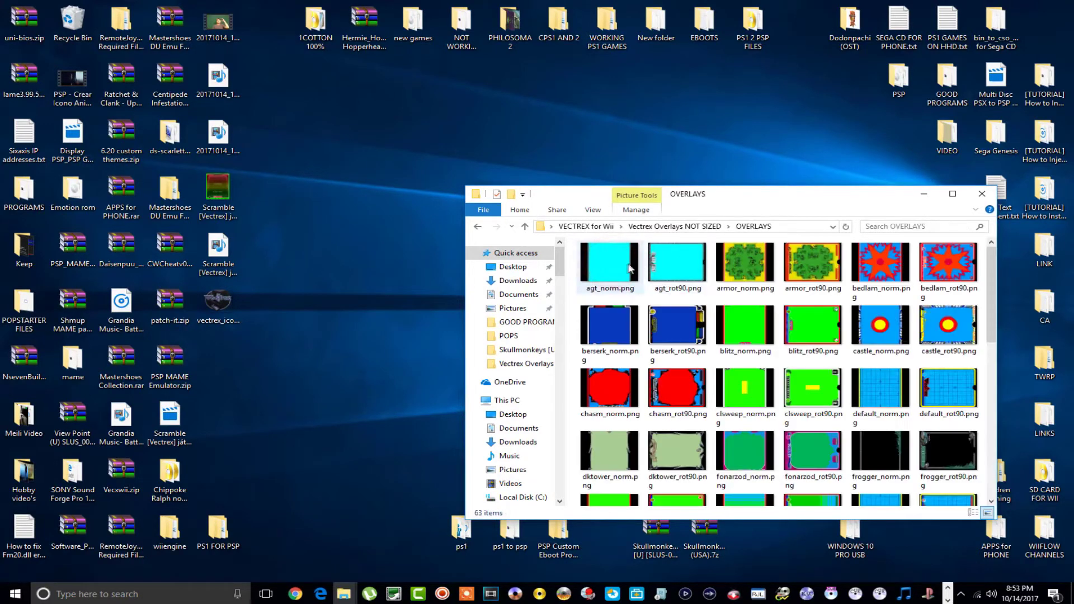
scroll(627, 269, "down", 8)
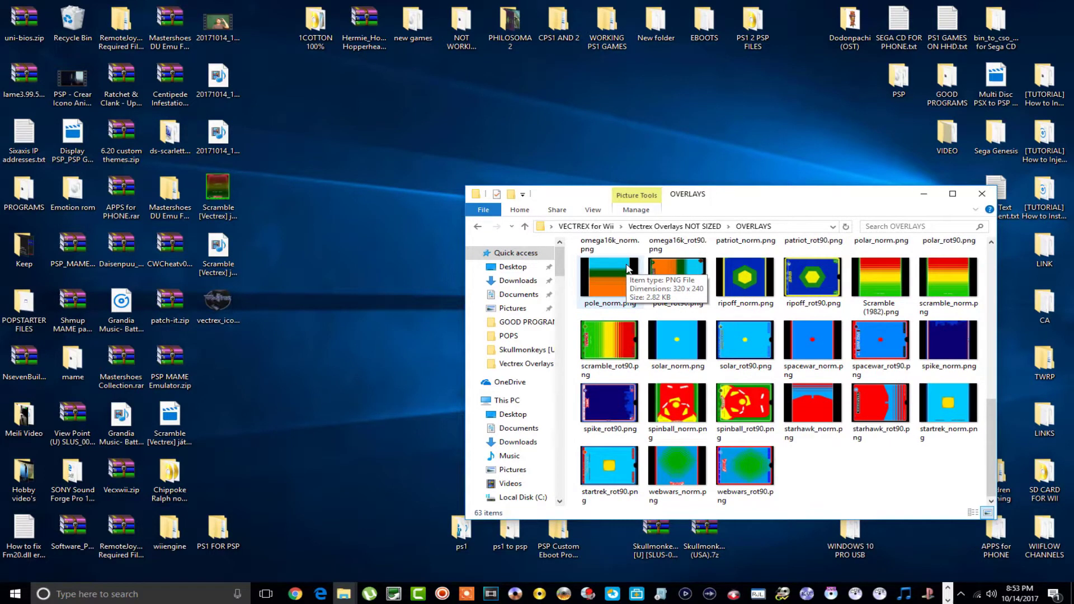
scroll(628, 269, "up", 8)
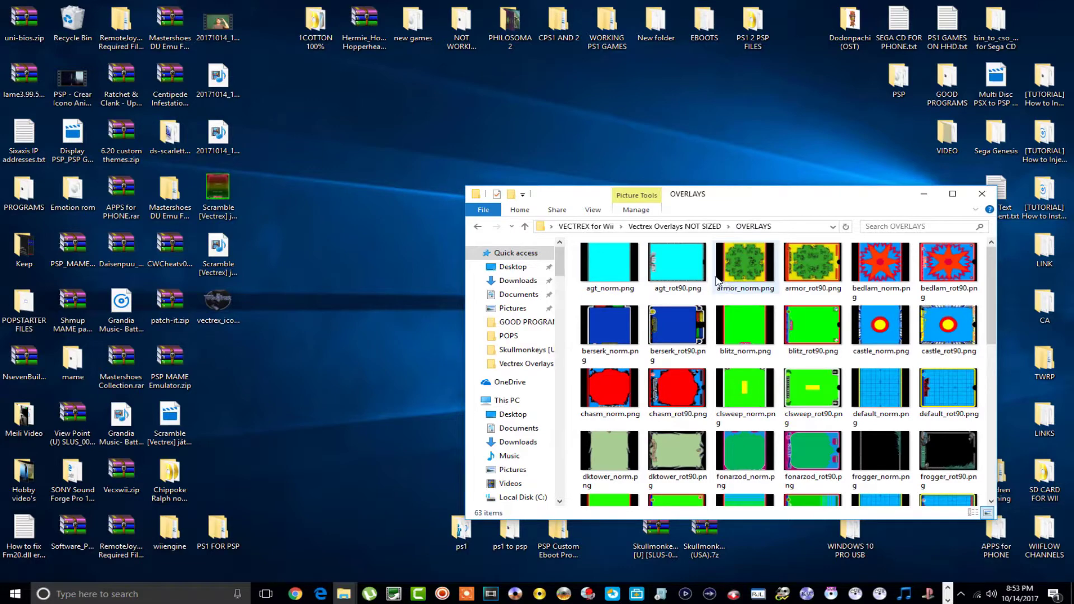
mouse_move(718, 282)
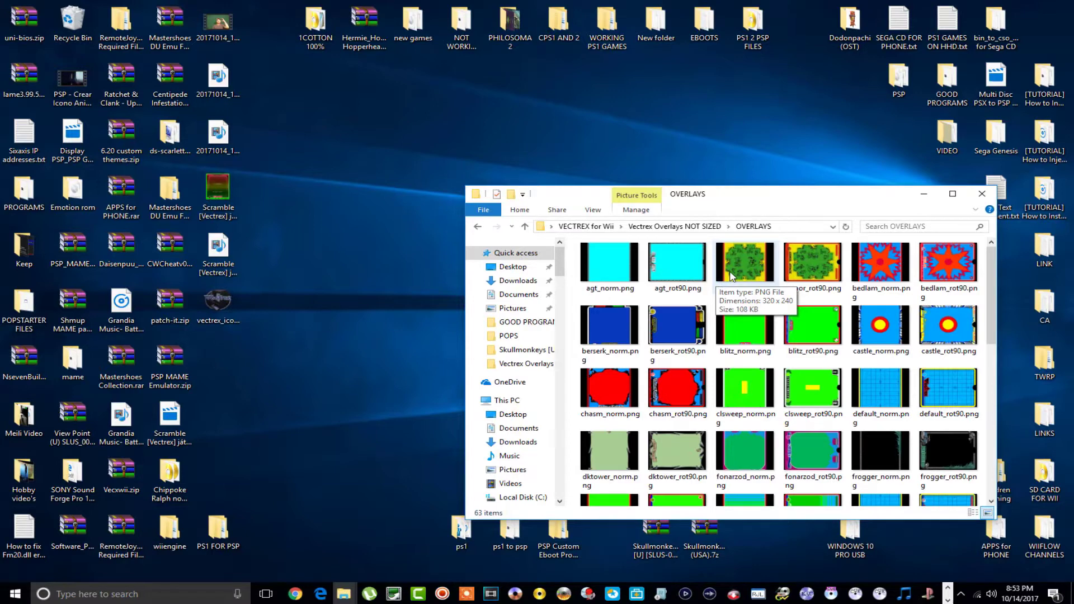
scroll(731, 274, "down", 10)
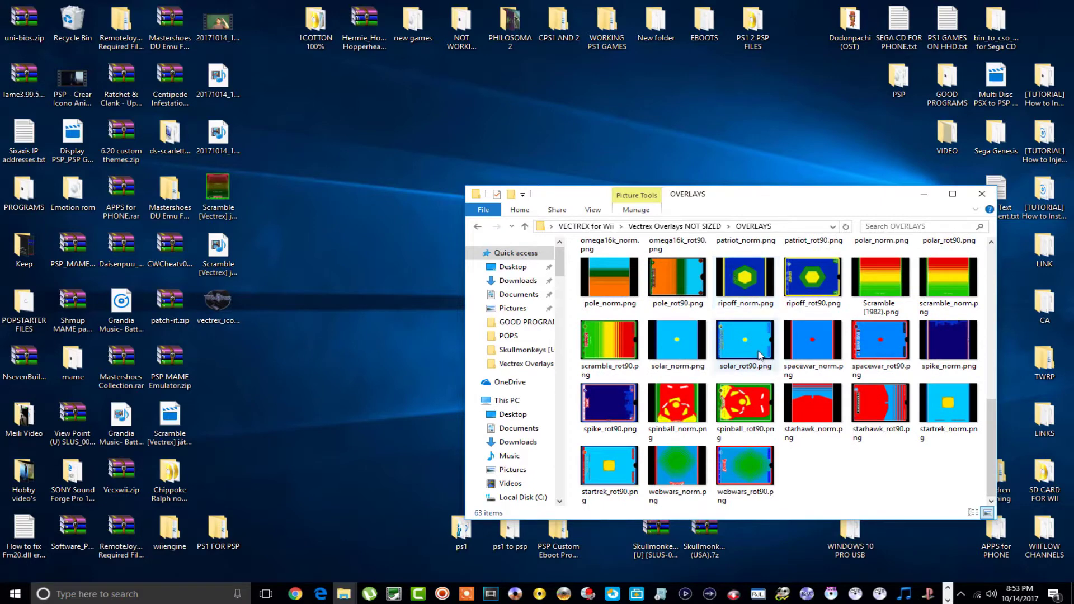
Inspect the scramble_norm.png and Scramble (1982).png overlays, then go back and select Readme.txt
left_click(927, 295)
left_click(881, 293)
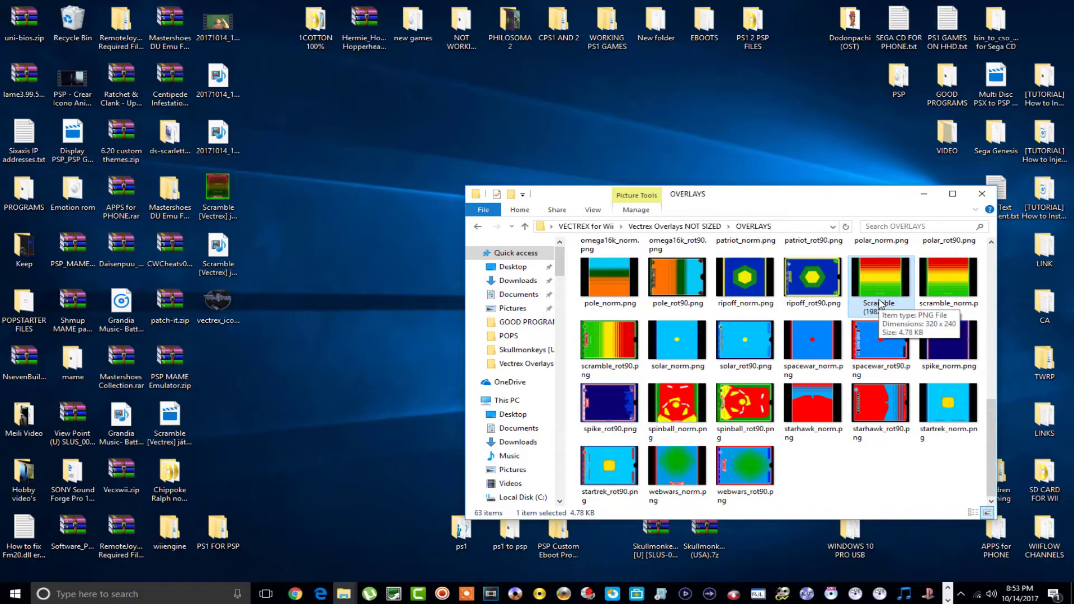
left_click(477, 226)
left_click(611, 273)
double_click(616, 279)
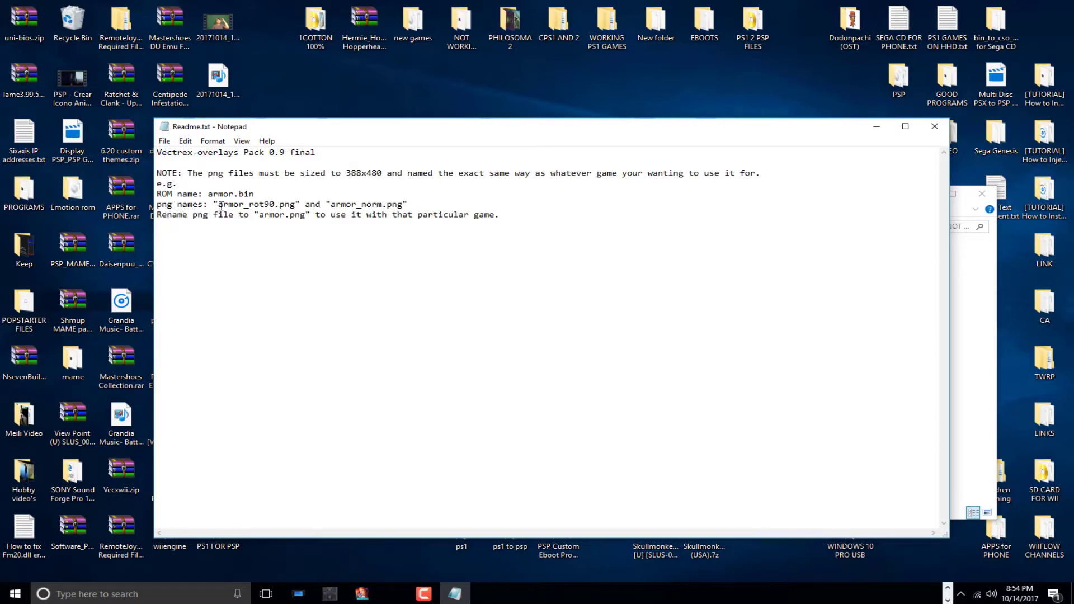
left_click_drag(218, 205, 293, 207)
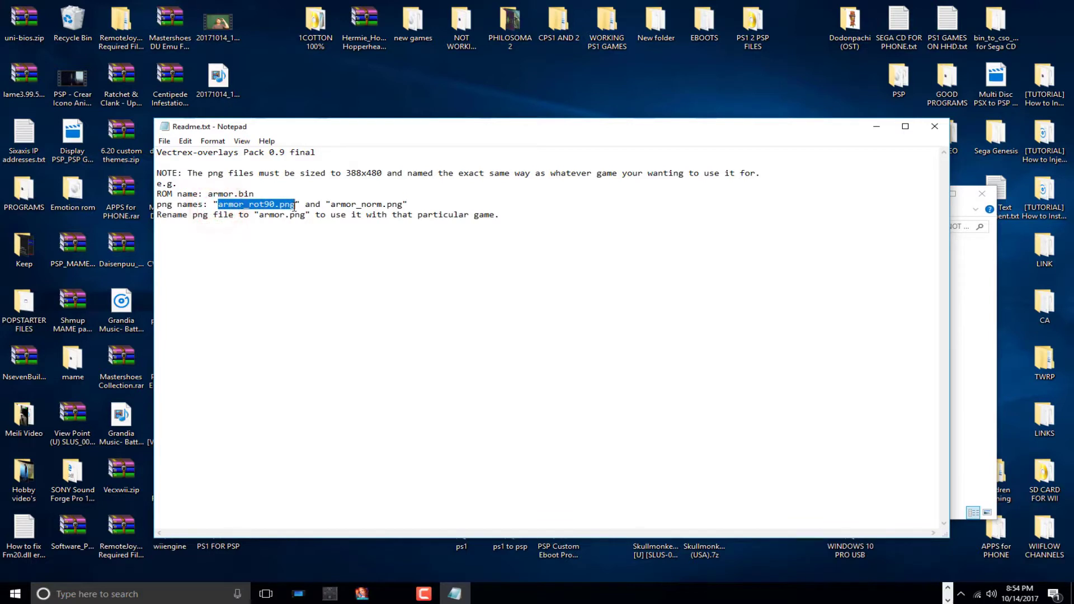
left_click_drag(330, 205, 408, 207)
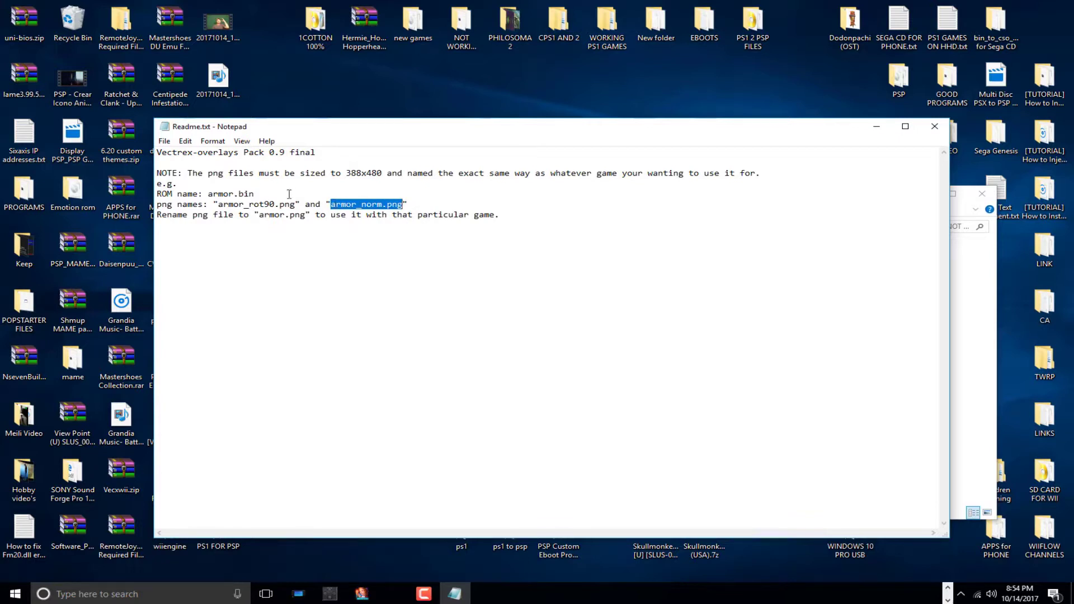
left_click_drag(207, 193, 240, 193)
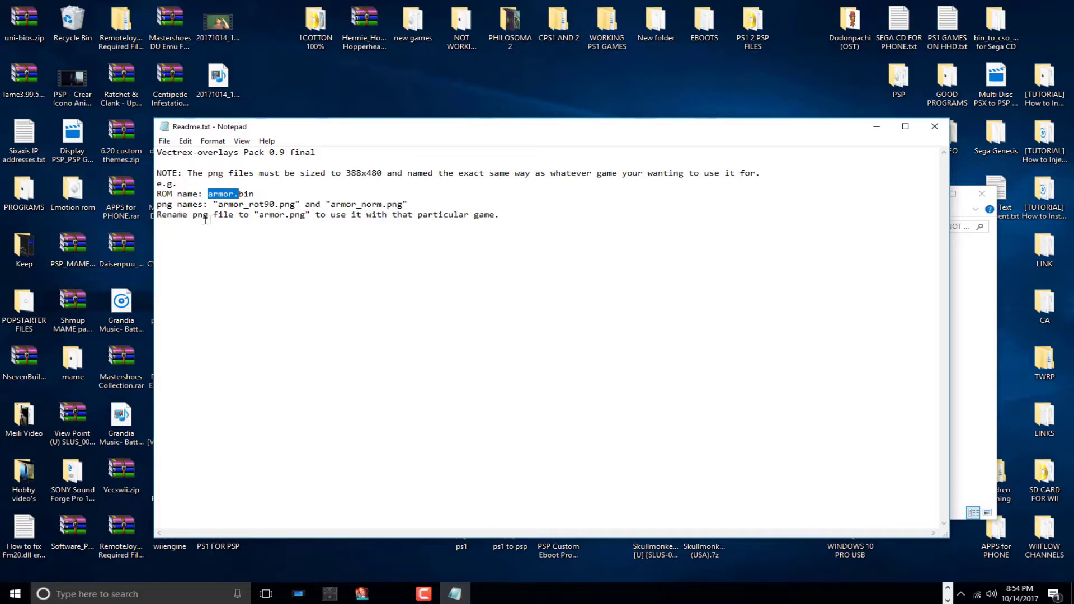
left_click_drag(259, 215, 284, 218)
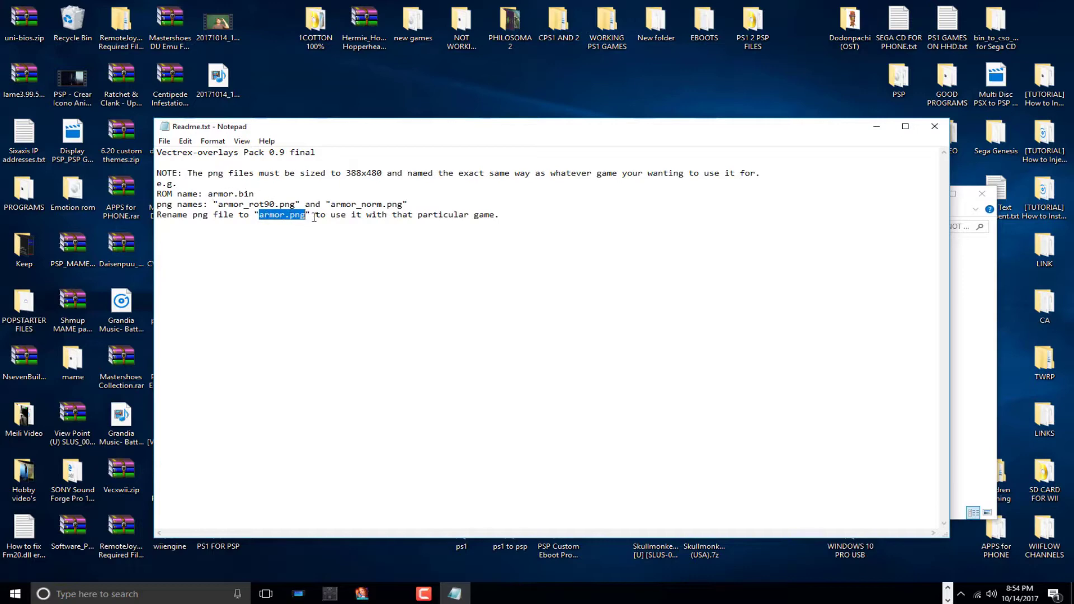
left_click(936, 127)
left_click(733, 294)
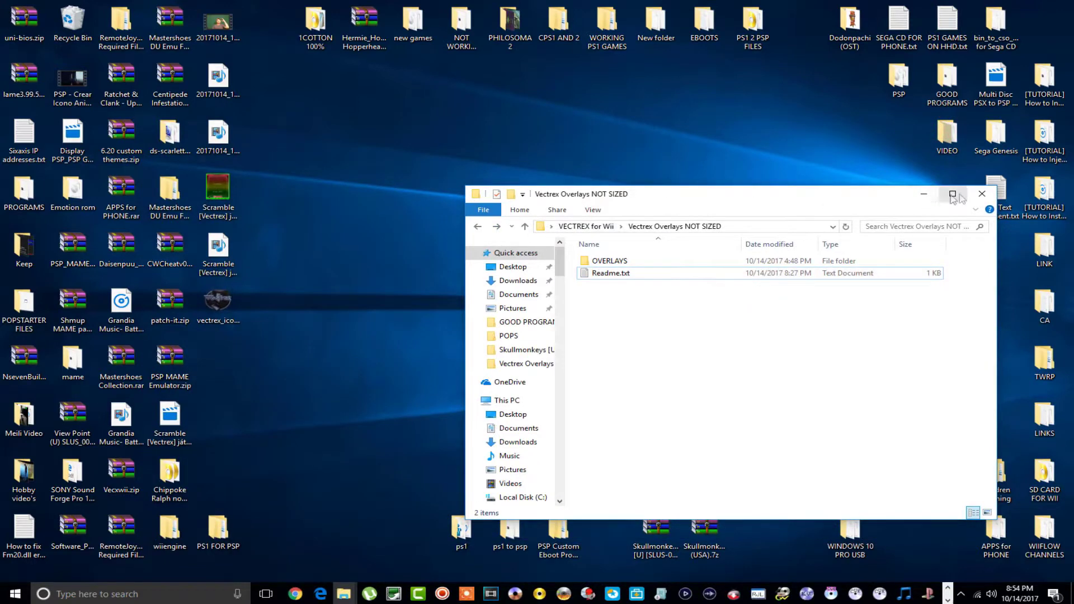
Arrange the WII (K:) and VECTREX for Wii windows side by side and look inside the package's apps folder
left_click_drag(817, 203, 453, 88)
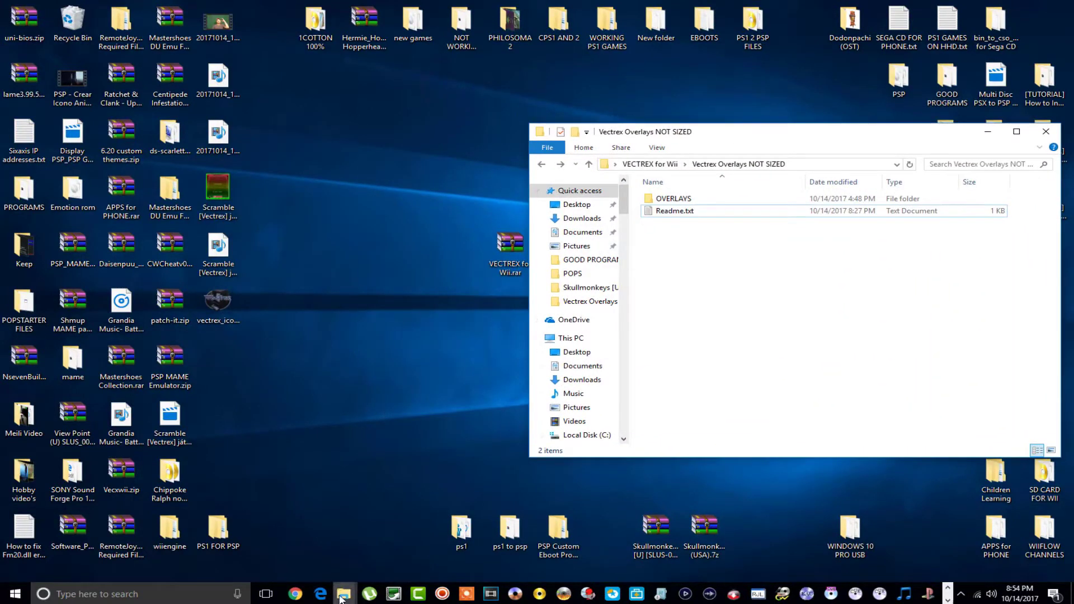
mouse_move(341, 598)
left_click(339, 499)
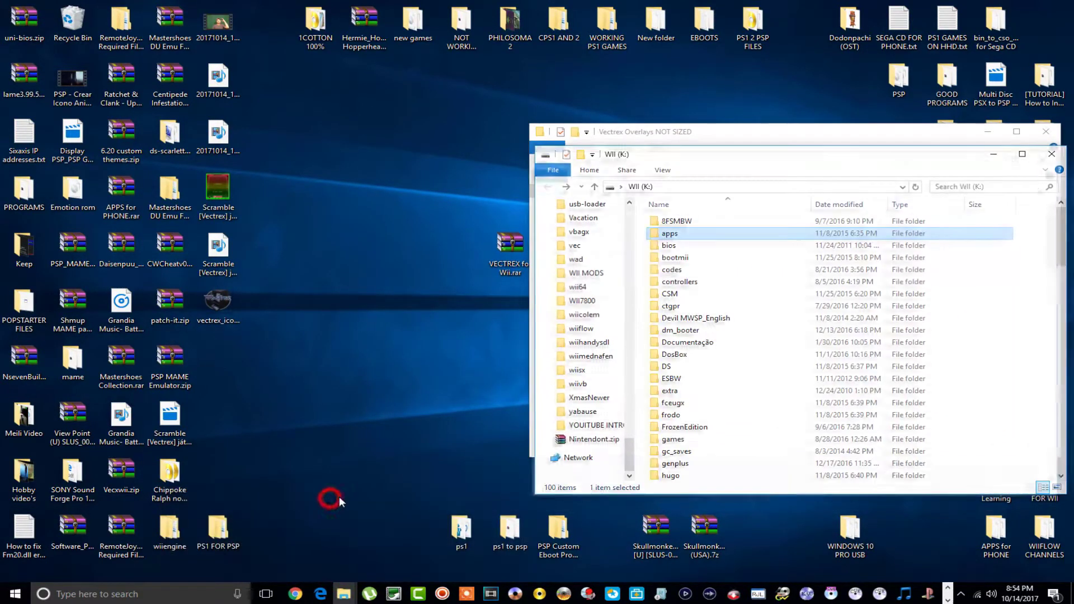
left_click_drag(736, 158, 201, 138)
left_click_drag(750, 139, 773, 141)
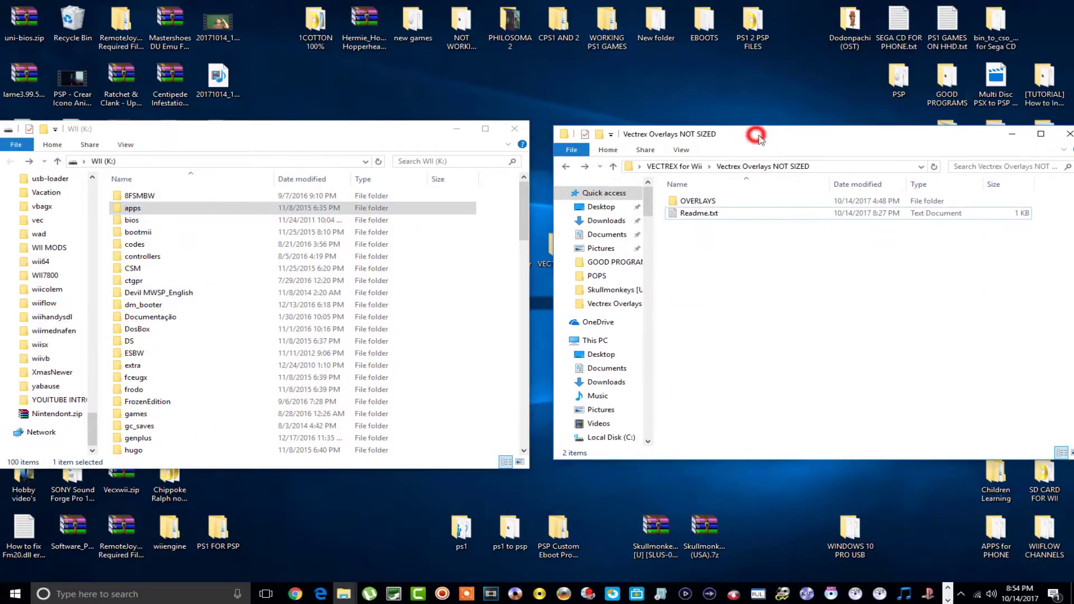
left_click(566, 166)
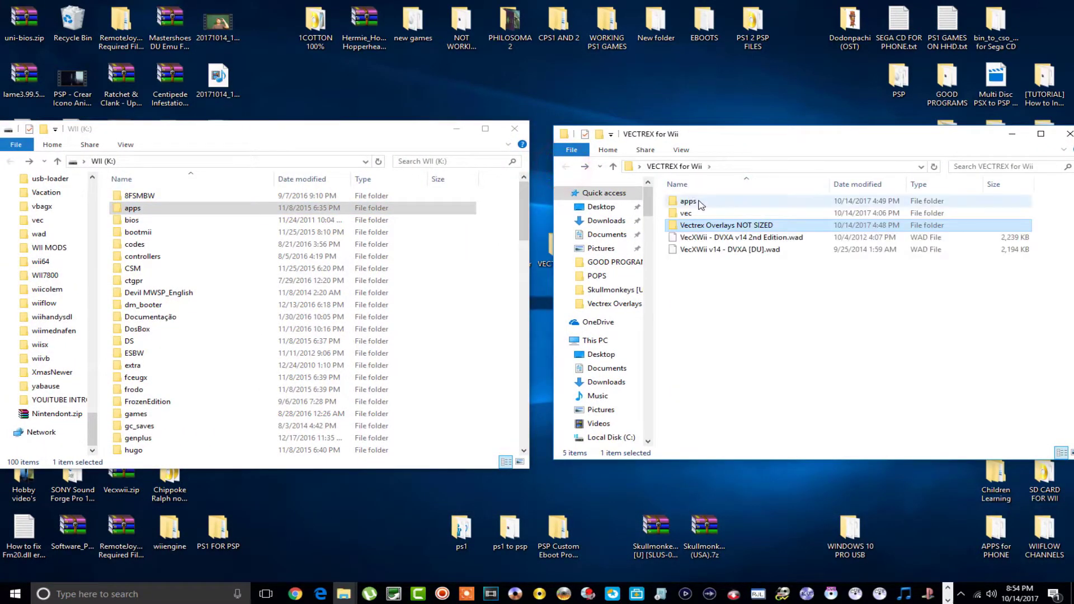
double_click(689, 201)
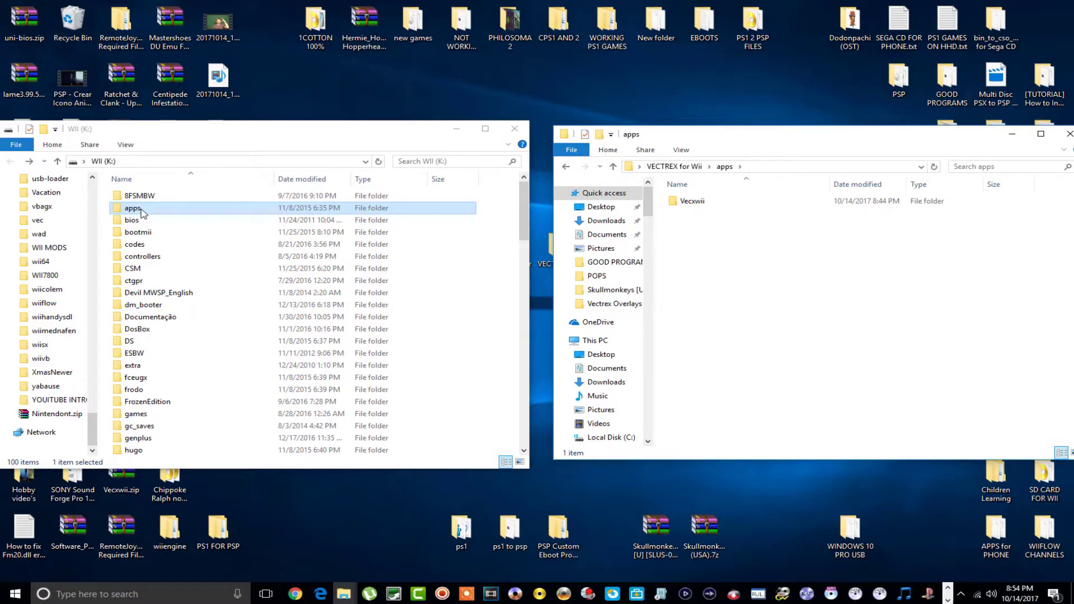
left_click(565, 167)
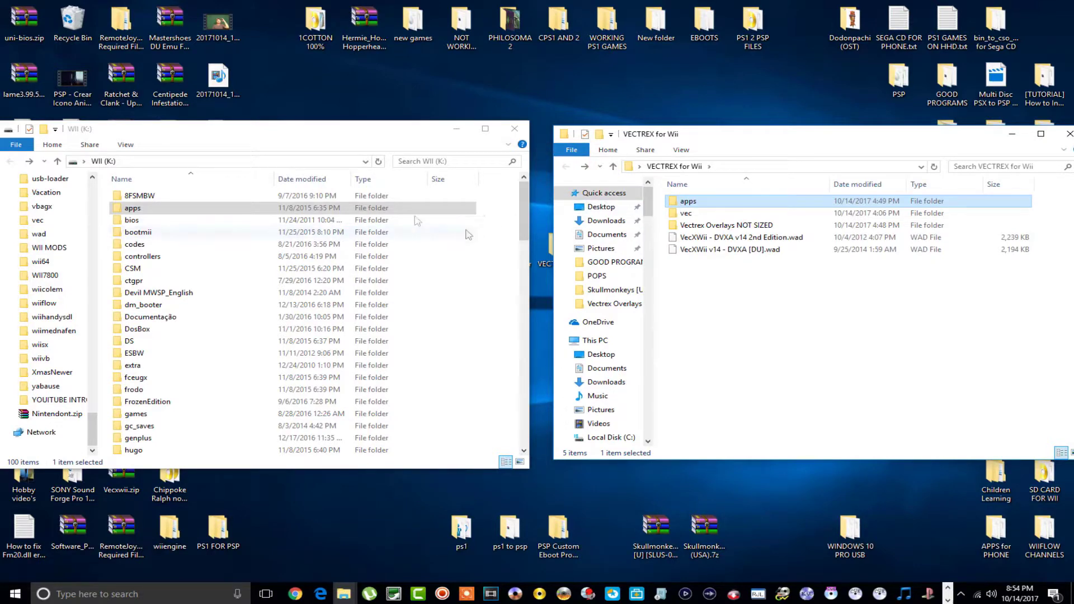
Copy the Vecxwii folder into WII (K:)\apps and open it to confirm boot.dol, icon.png, meta.xml
double_click(157, 212)
left_click(722, 202)
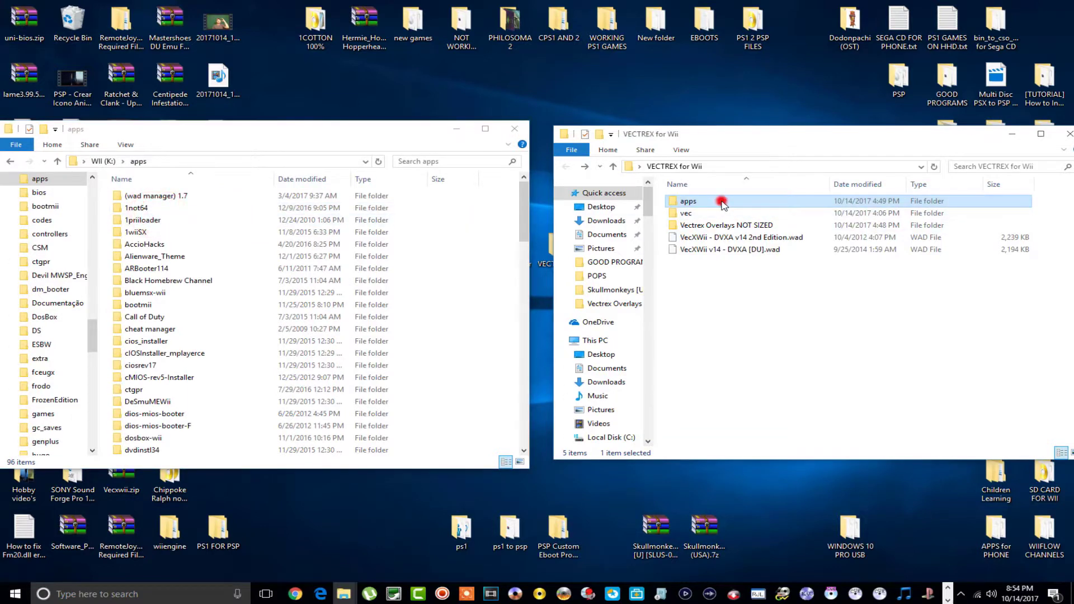
double_click(722, 202)
left_click(697, 204)
left_click_drag(699, 207, 107, 254)
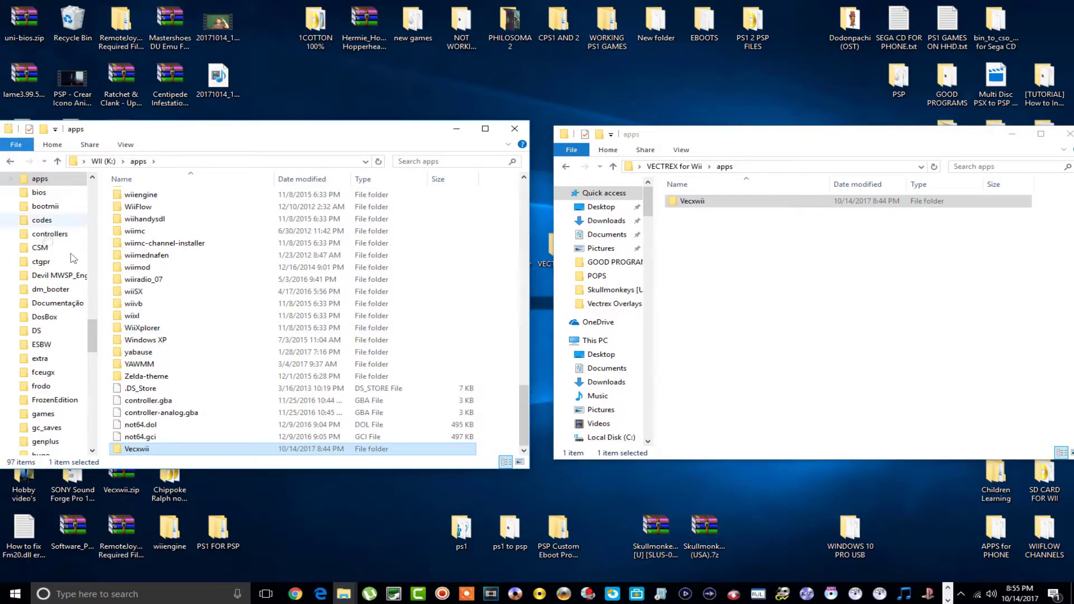
double_click(171, 450)
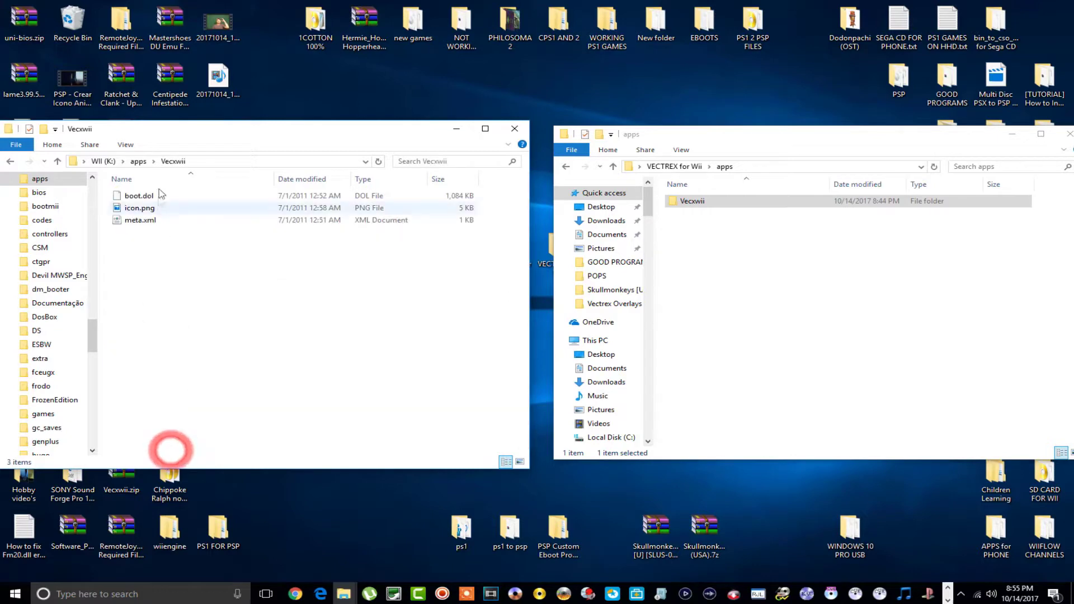
Navigate the WII (K:) window back to the drive root
left_click(10, 161)
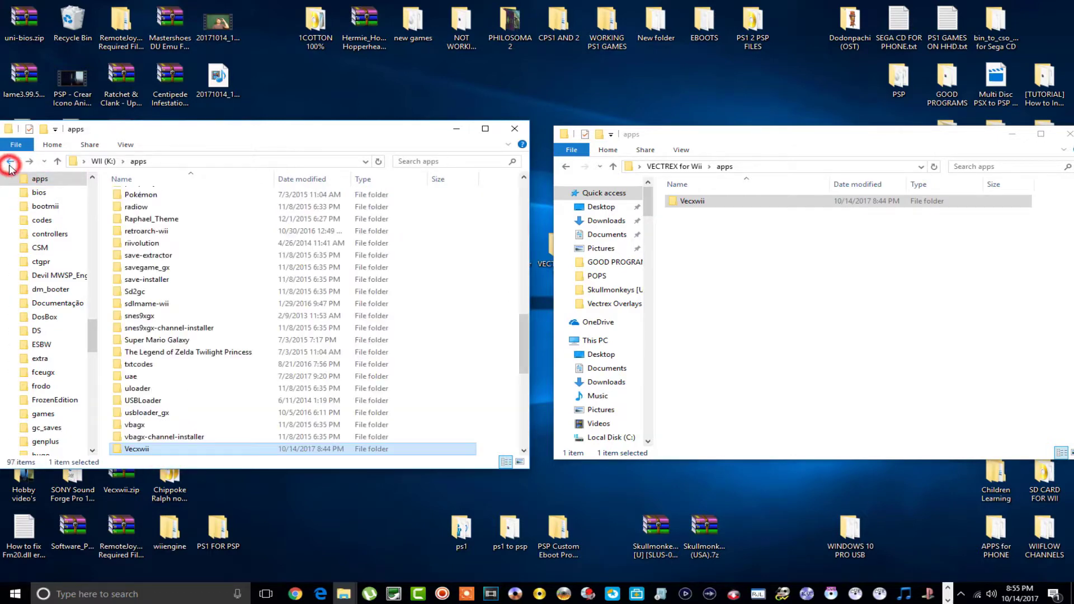
left_click(9, 161)
left_click_drag(249, 139, 264, 145)
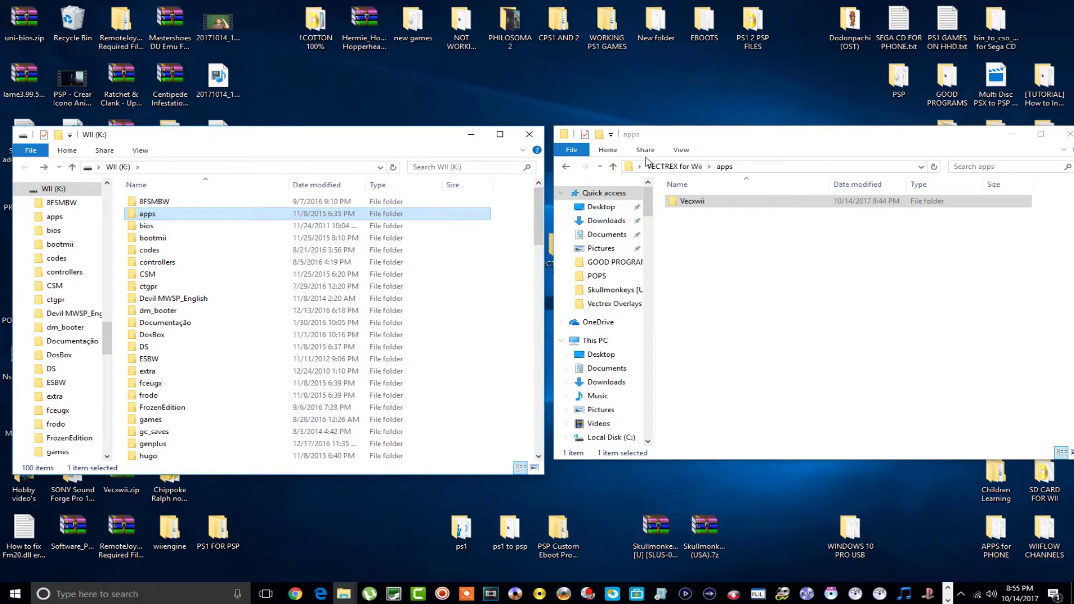
Return the right window to VECTREX for Wii and select the vec folder
left_click(566, 167)
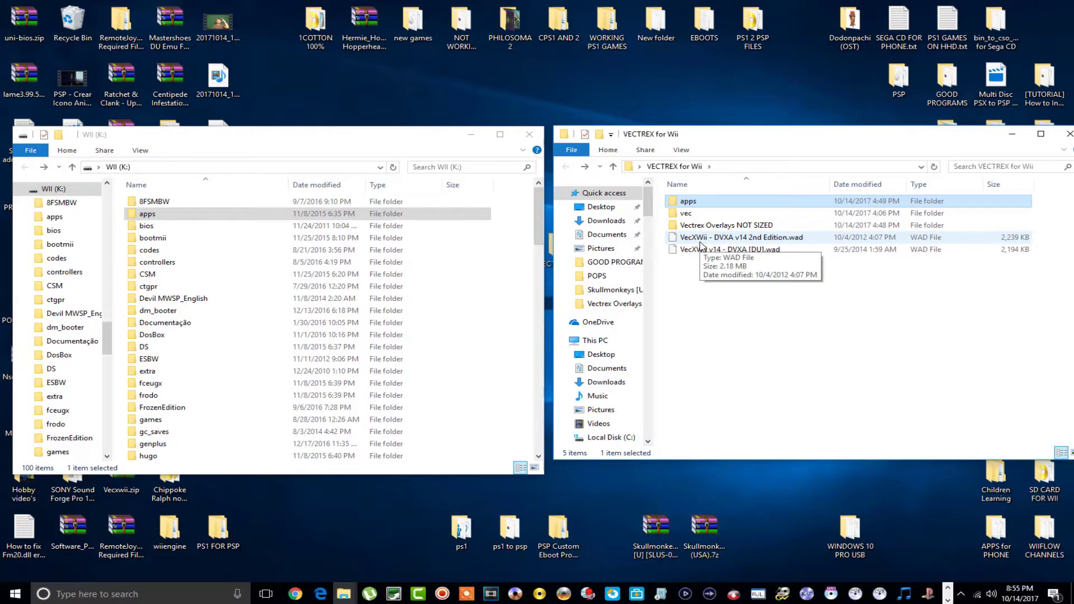
left_click(697, 215)
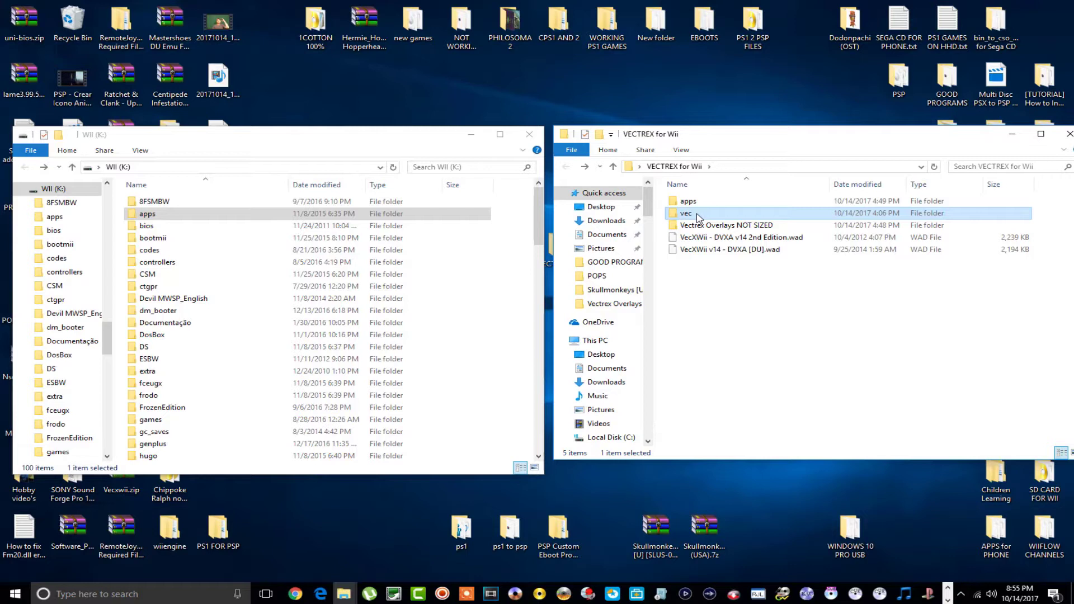
mouse_move(698, 218)
left_mouse_down()
mouse_move(706, 214)
mouse_move(202, 228)
mouse_move(118, 271)
mouse_move(392, 246)
mouse_move(699, 268)
mouse_move(698, 218)
left_mouse_up()
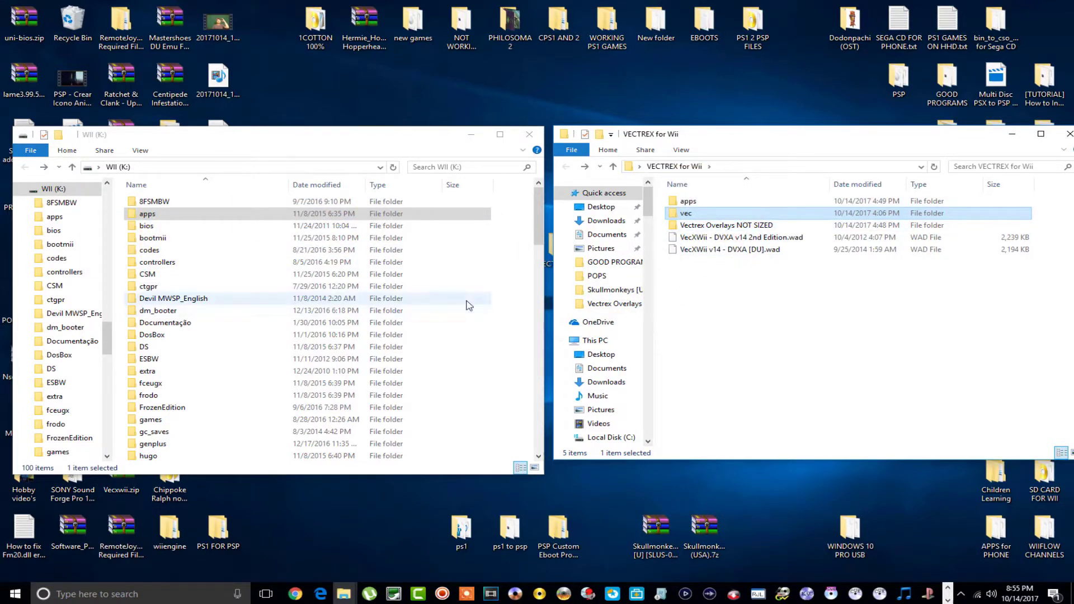
mouse_move(336, 595)
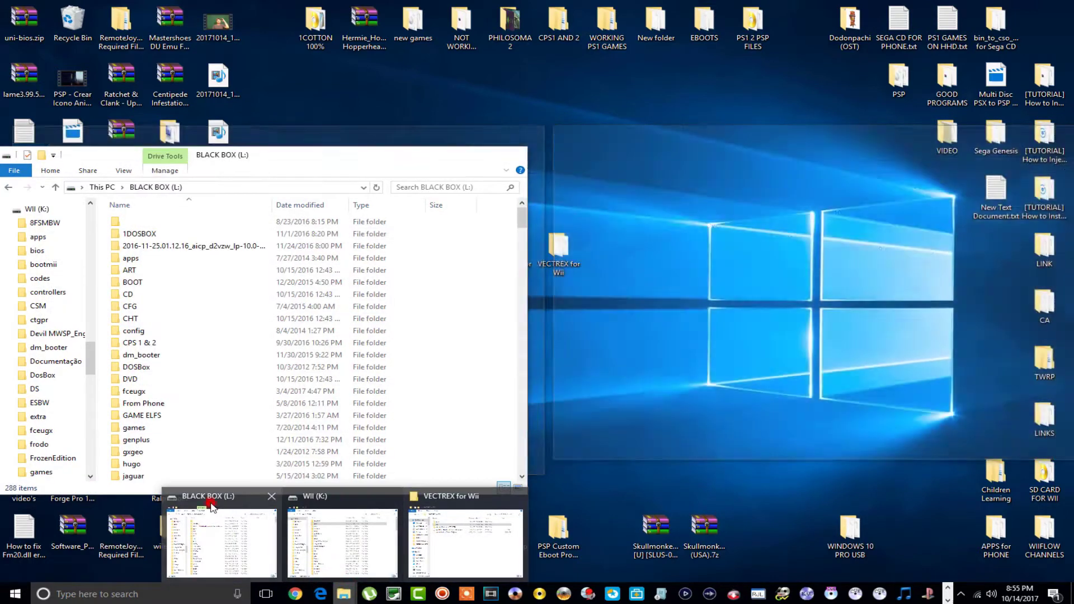
Copy the vec folder to BLACK BOX (L:) and open it to see its 287 .vec files
left_click(211, 507)
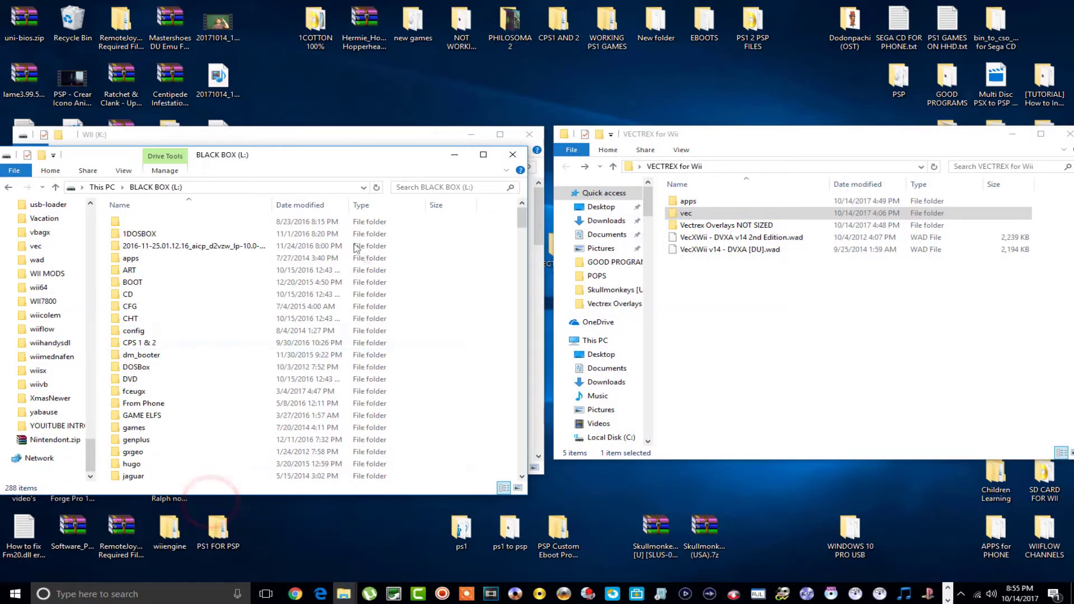
left_click_drag(331, 160, 361, 148)
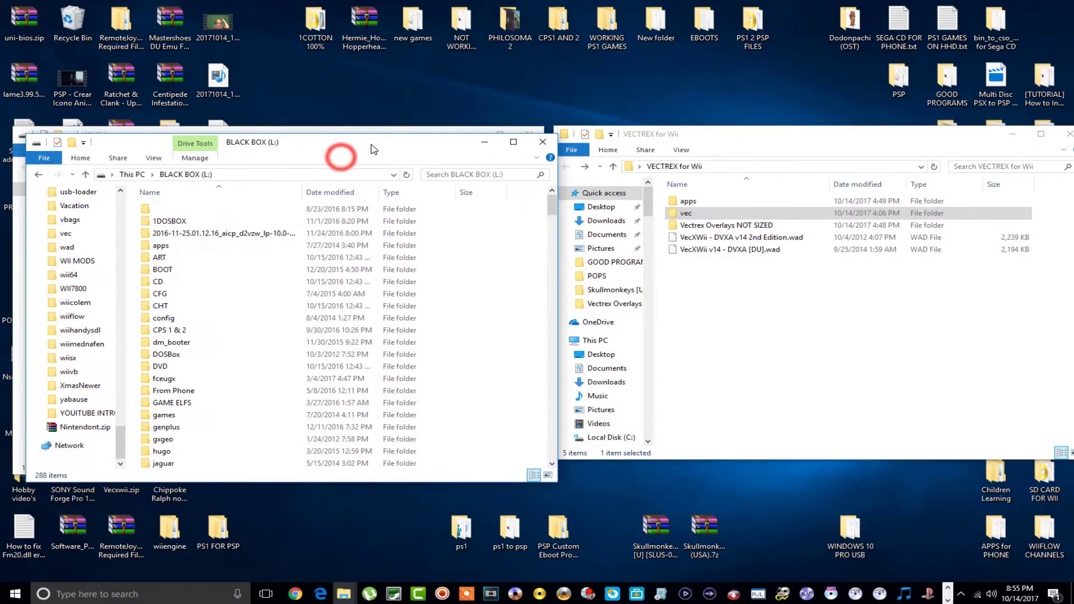
left_click_drag(687, 213, 132, 279)
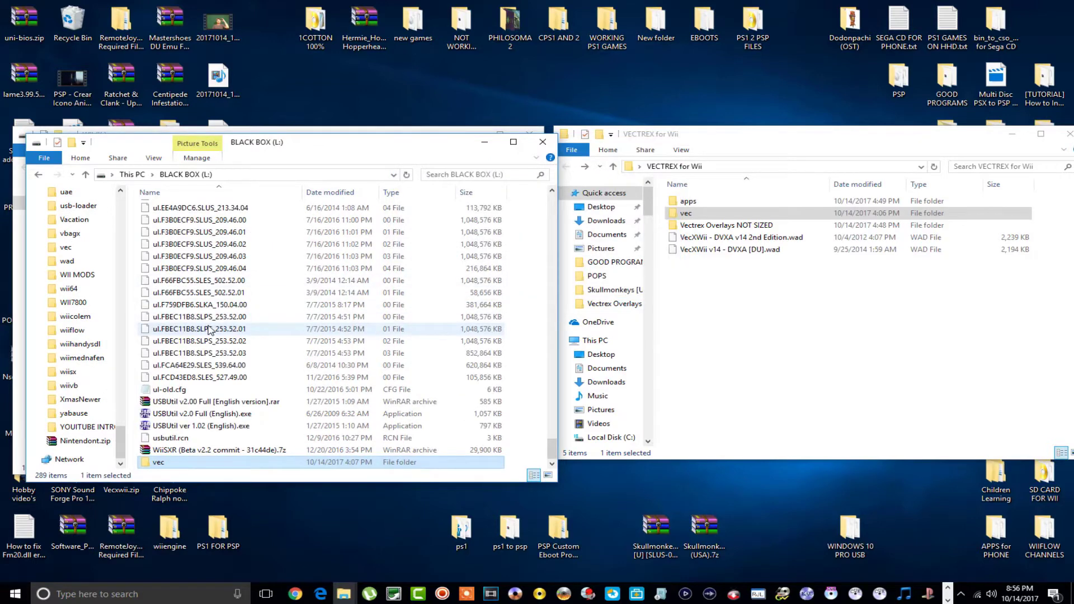
double_click(230, 463)
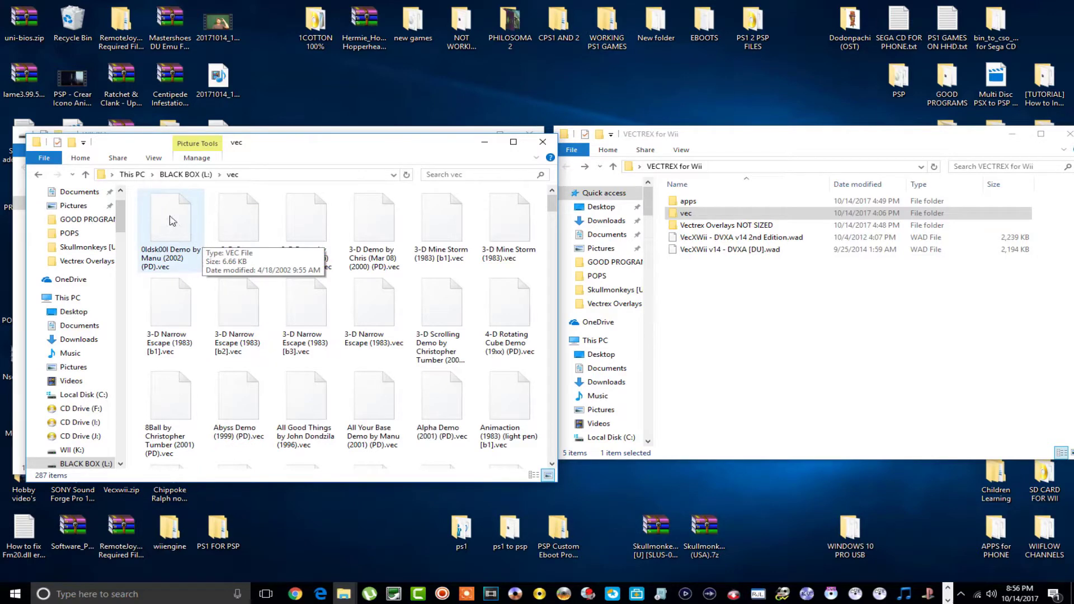
Select every .vec file except Scramble (1982).vec and delete them
key("ctrl+a")
scroll(185, 238, "down", 10)
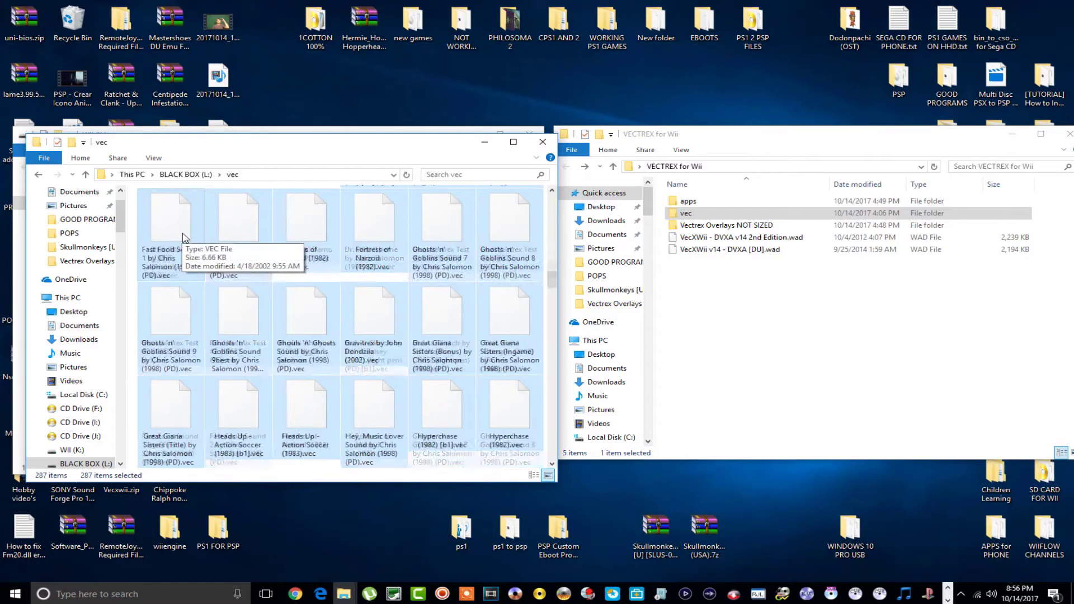
scroll(184, 238, "down", 5)
scroll(185, 238, "down", 8)
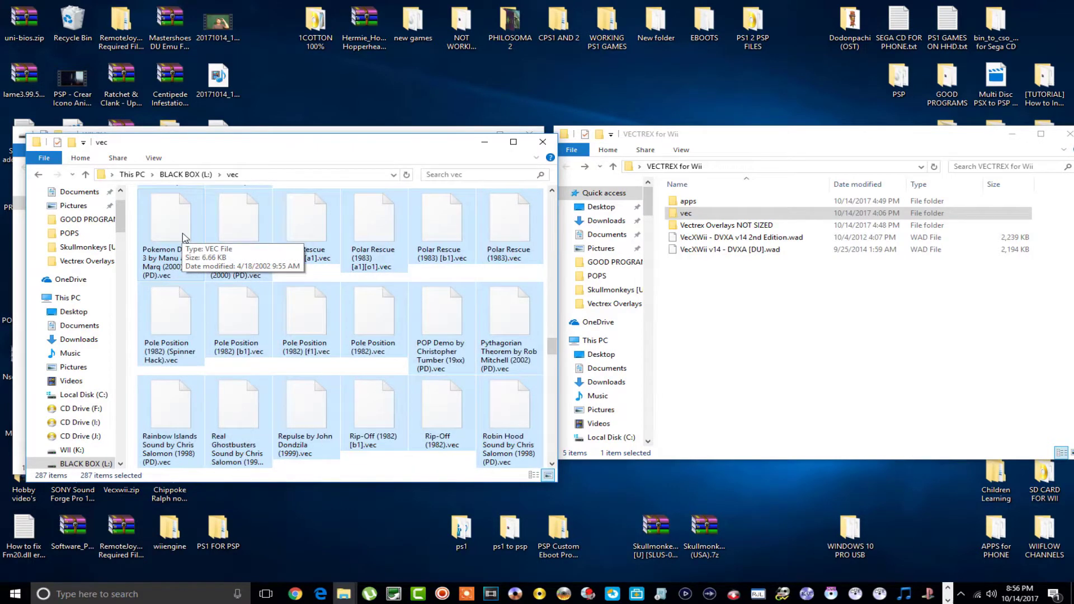
scroll(185, 238, "down", 8)
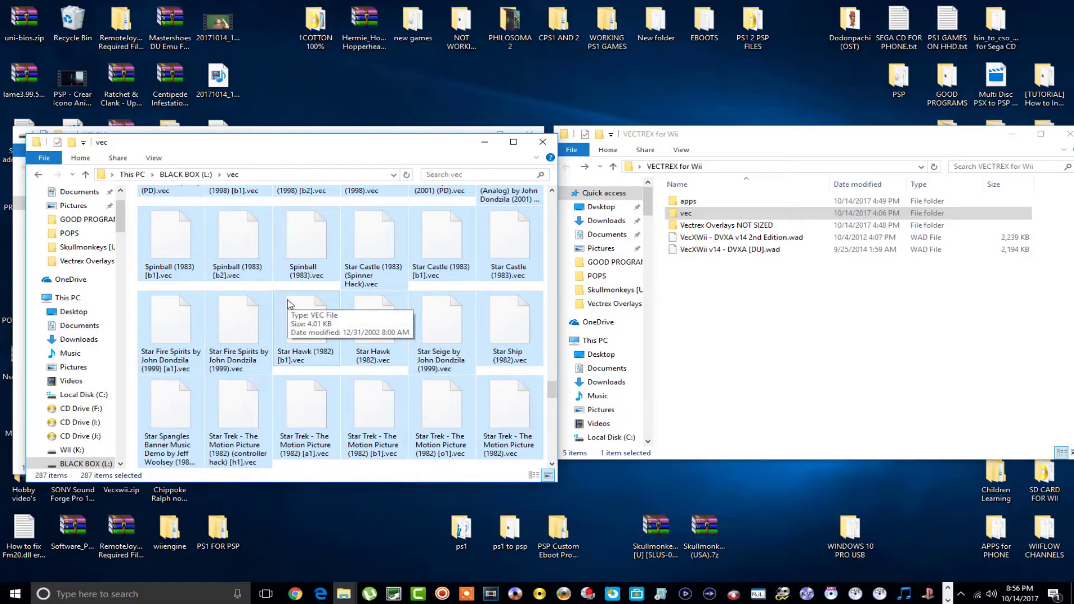
scroll(289, 304, "up", 2)
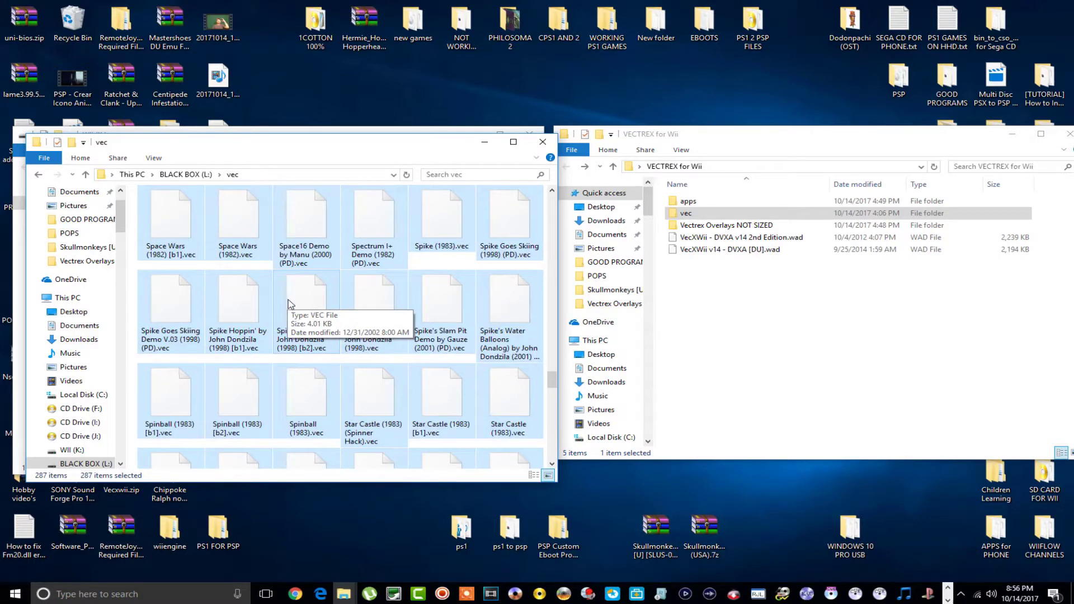
scroll(290, 304, "up", 5)
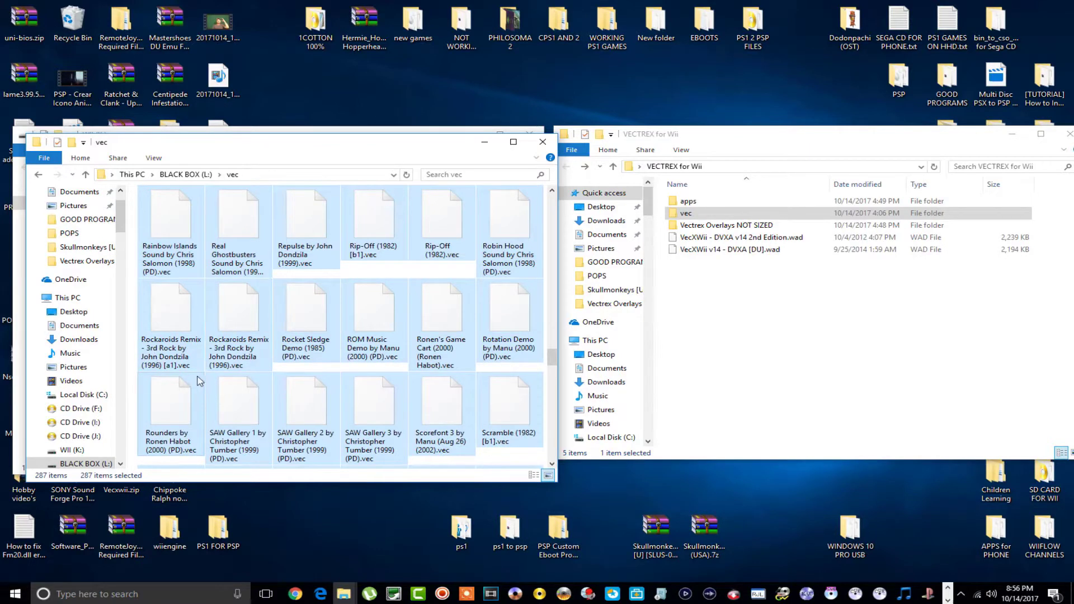
left_click(494, 423, "ctrl")
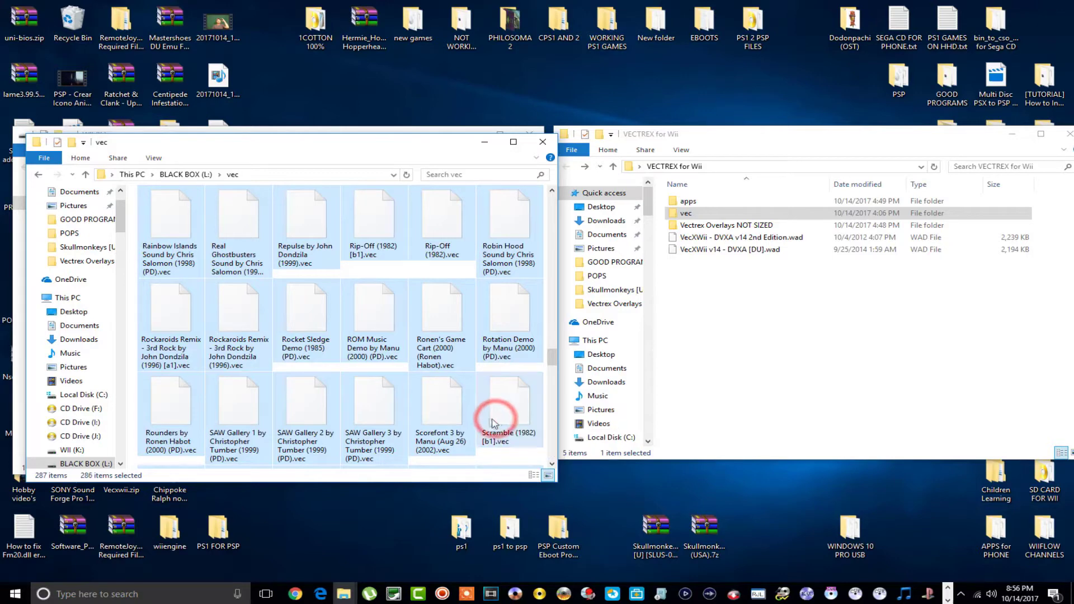
left_click(494, 418, "ctrl")
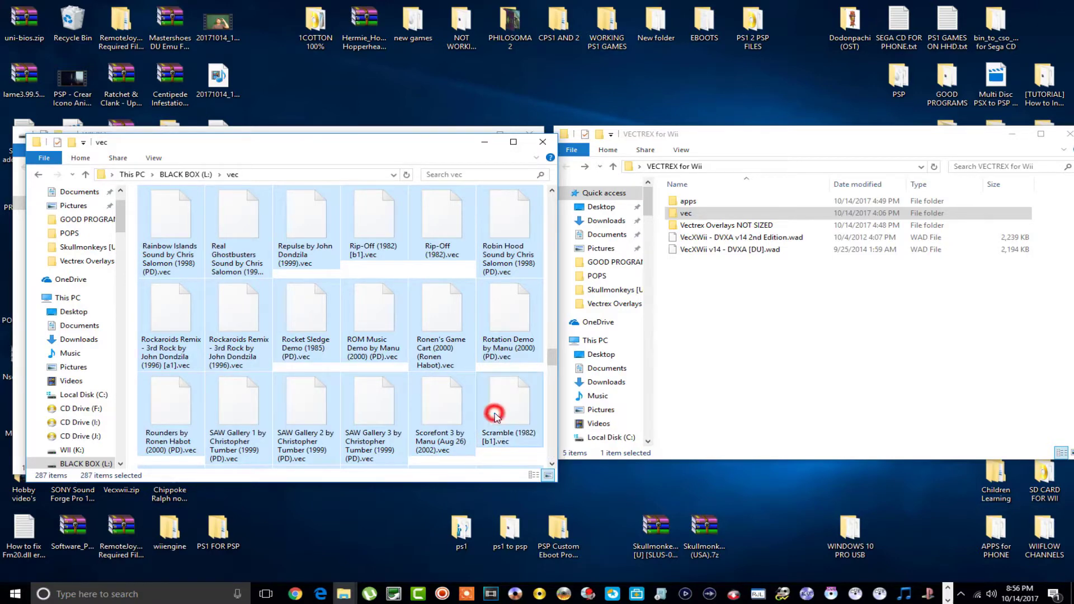
scroll(464, 416, "down", 3)
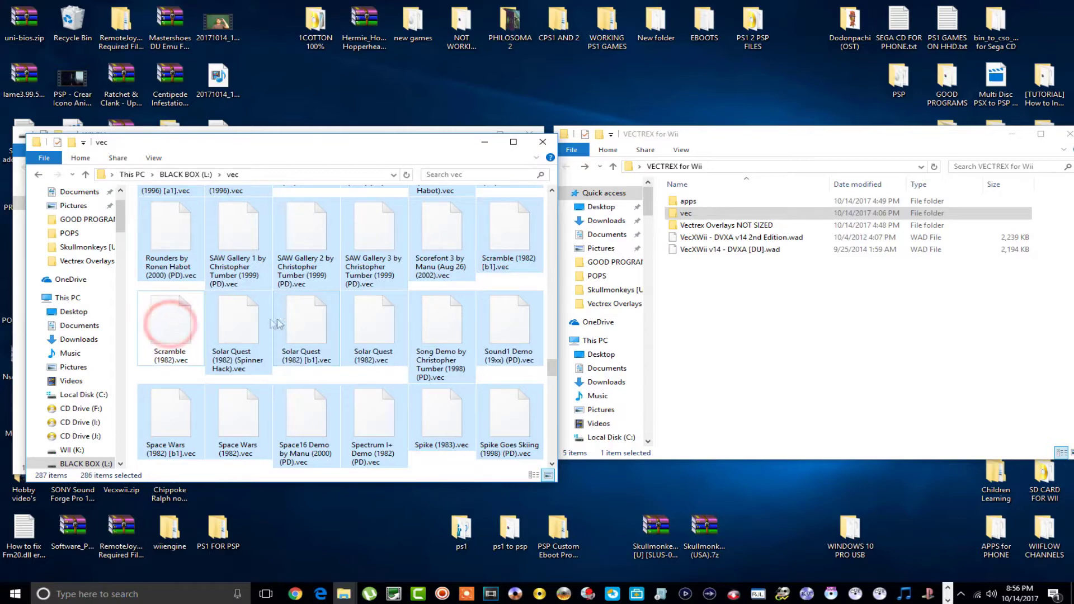
right_click(241, 321)
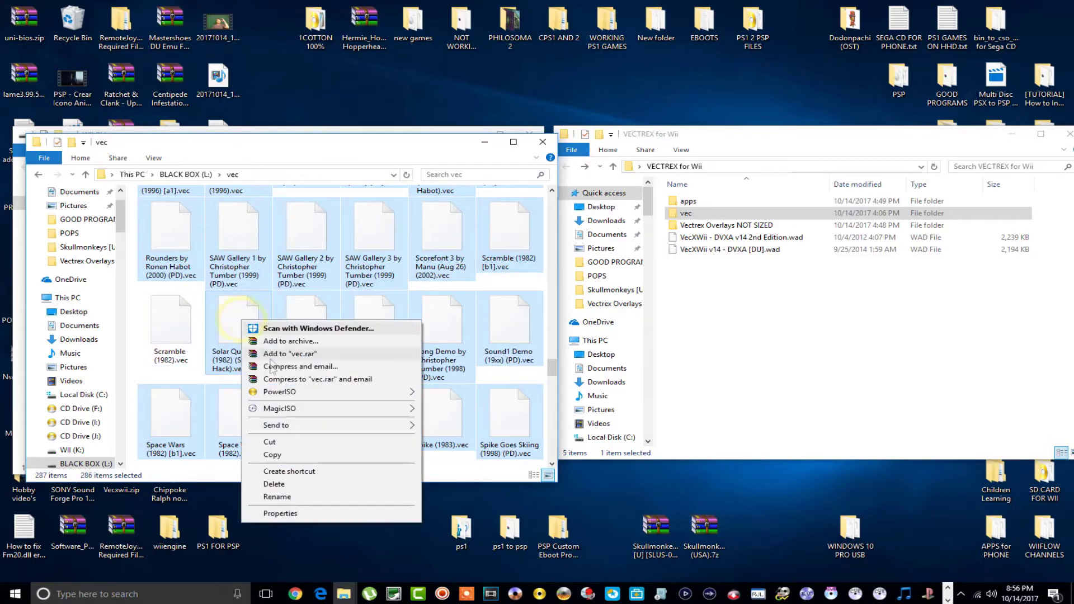
left_click(291, 485)
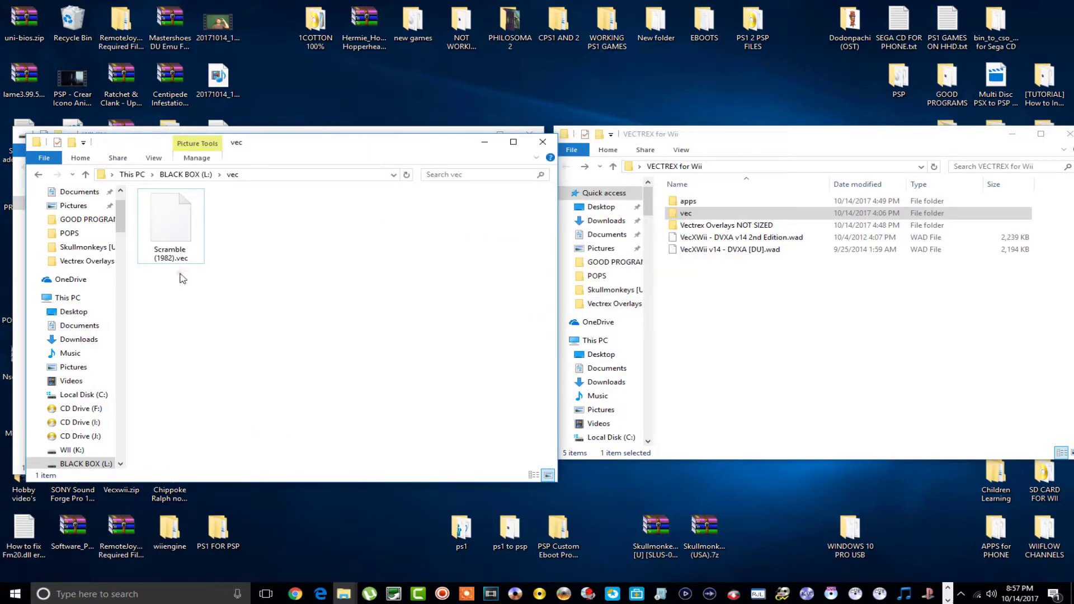
Clear the vec selection and open Vectrex Overlays NOT SIZED\OVERLAYS in the other window
left_click(180, 273)
left_click(162, 220)
left_click(229, 241)
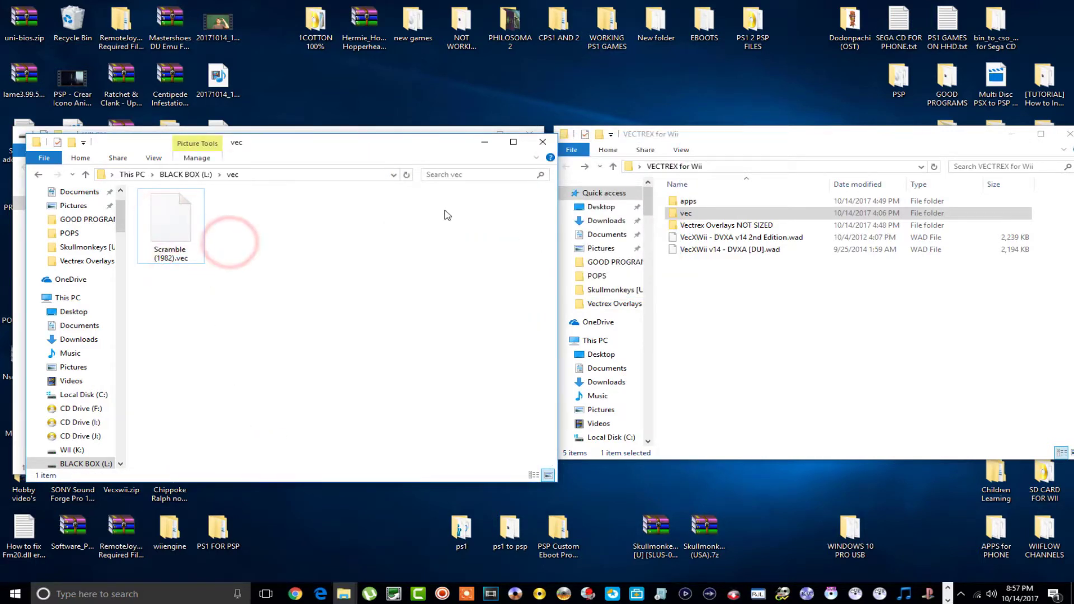
double_click(735, 227)
left_click(708, 200)
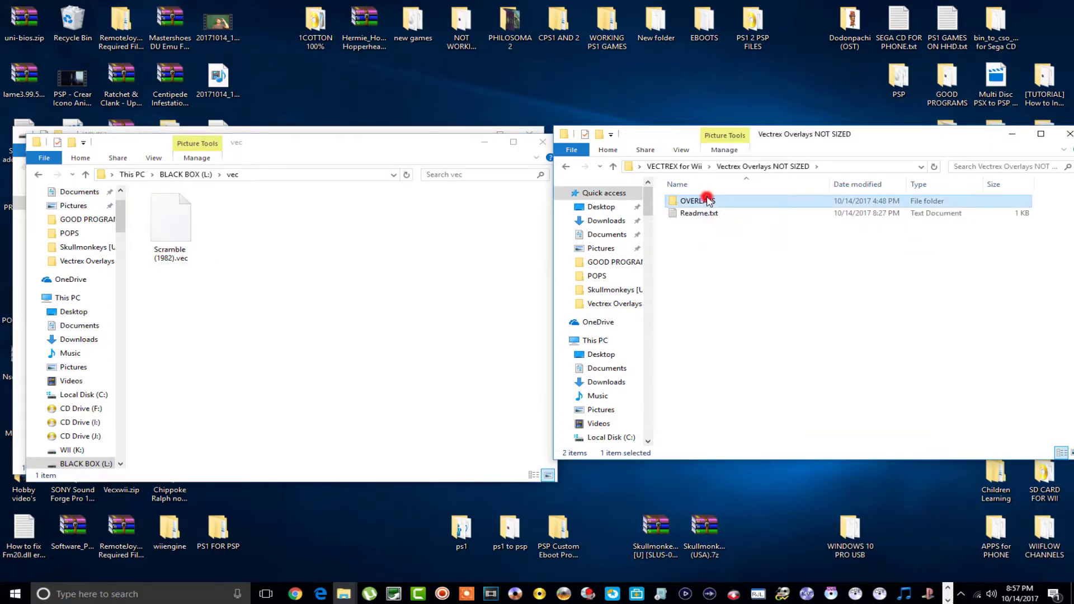
double_click(708, 200)
scroll(834, 309, "down", 5)
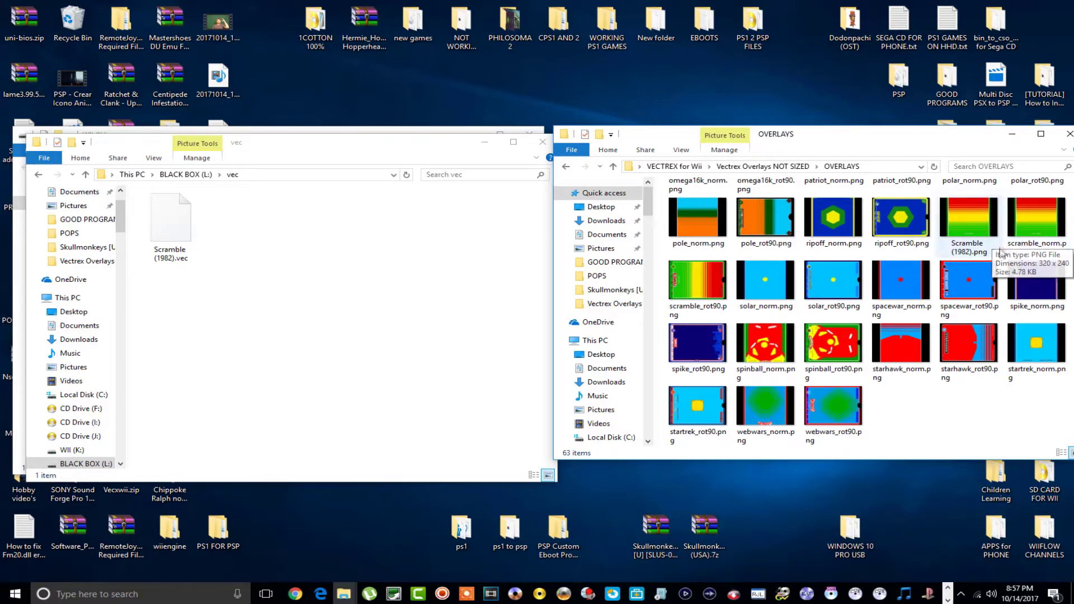
Copy Scramble (1982).png from OVERLAYS and paste it into the vec folder
right_click(980, 233)
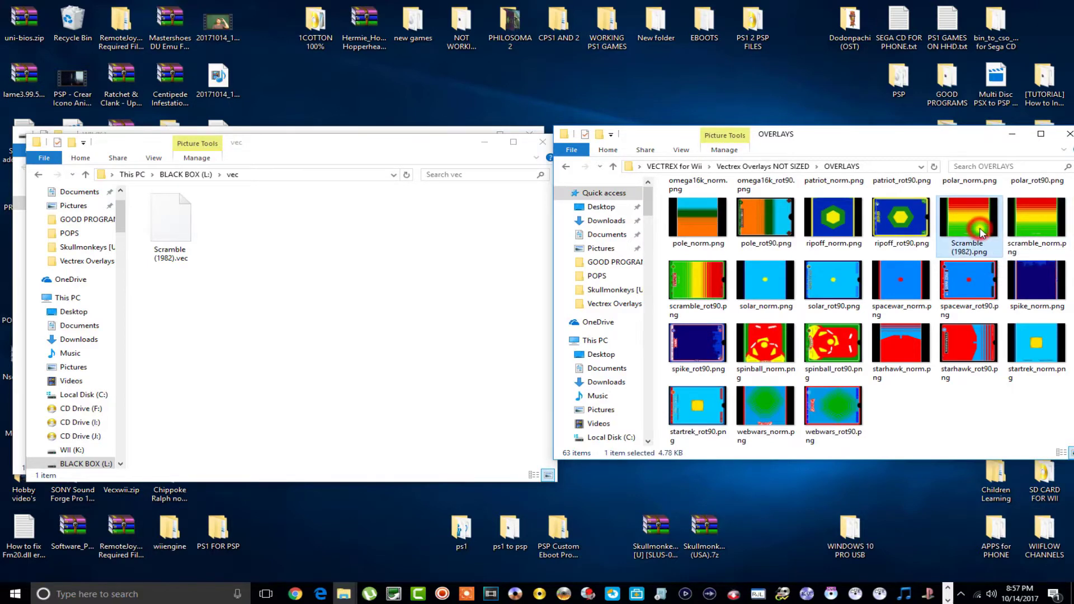
left_click(929, 518)
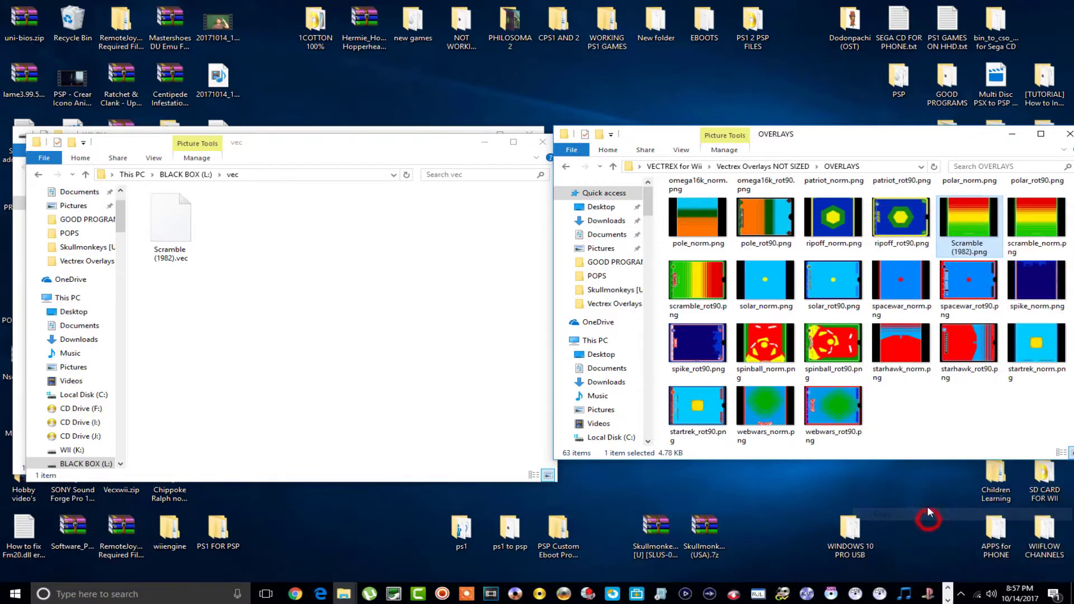
right_click(300, 274)
left_click(336, 356)
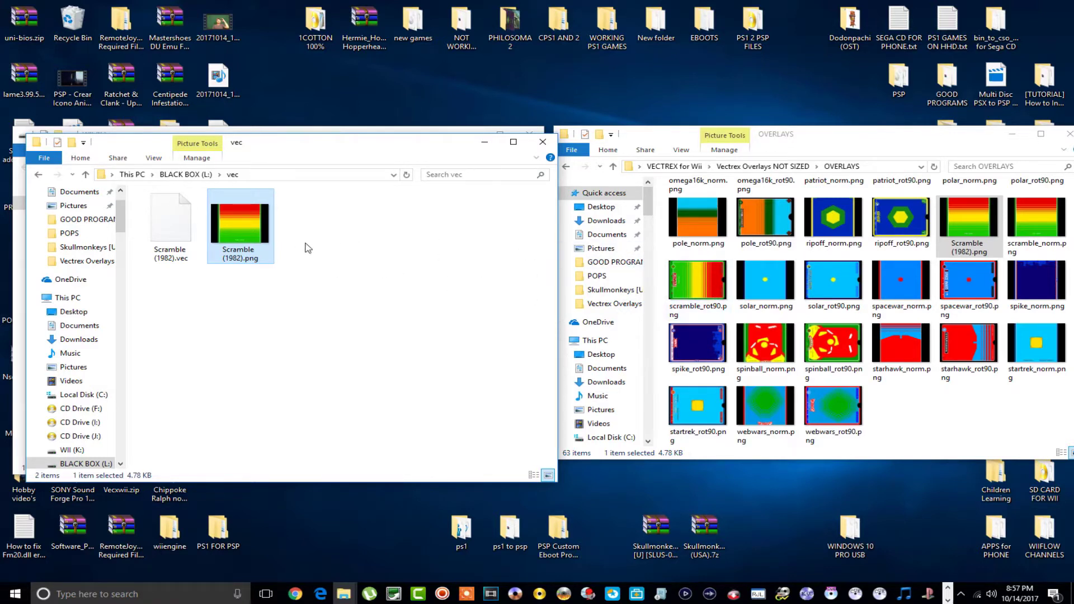
Open Scramble (1982).png from the vec folder for editing in Paint
left_click(309, 293)
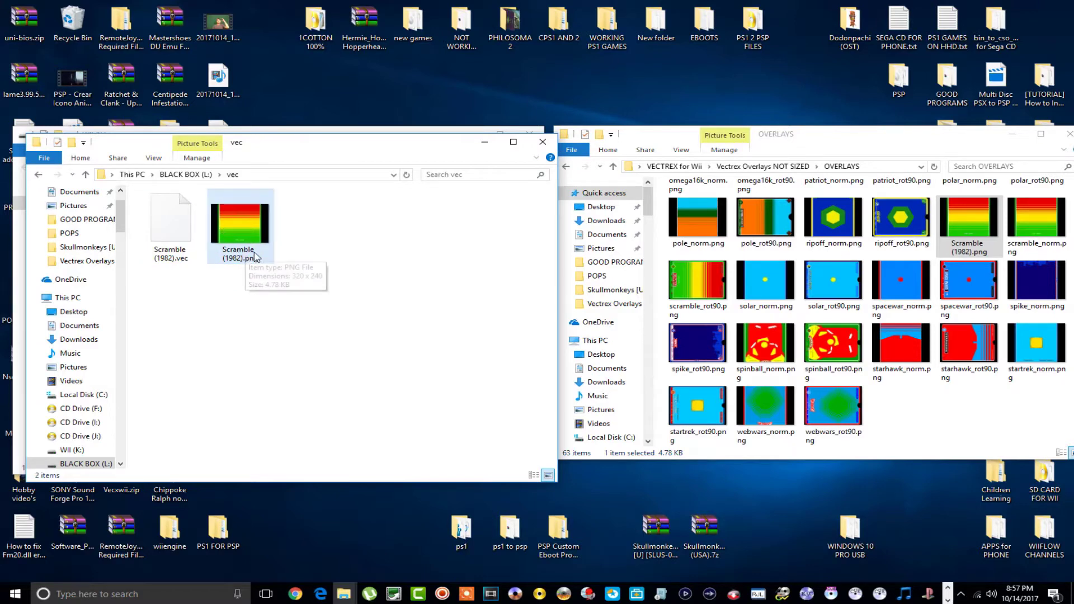
left_click(248, 235)
right_click(248, 227)
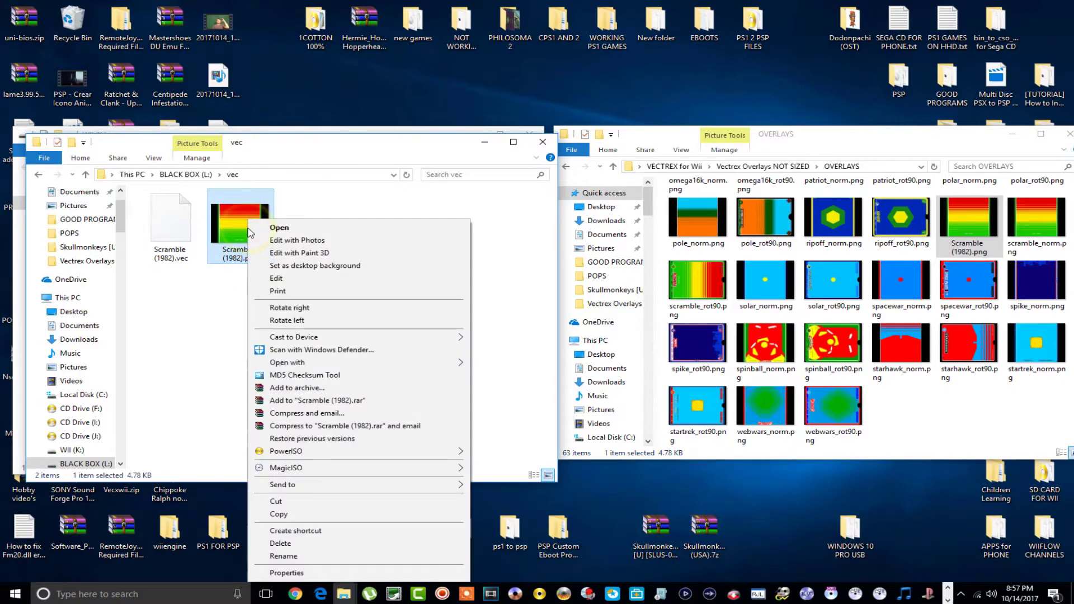
left_click(276, 279)
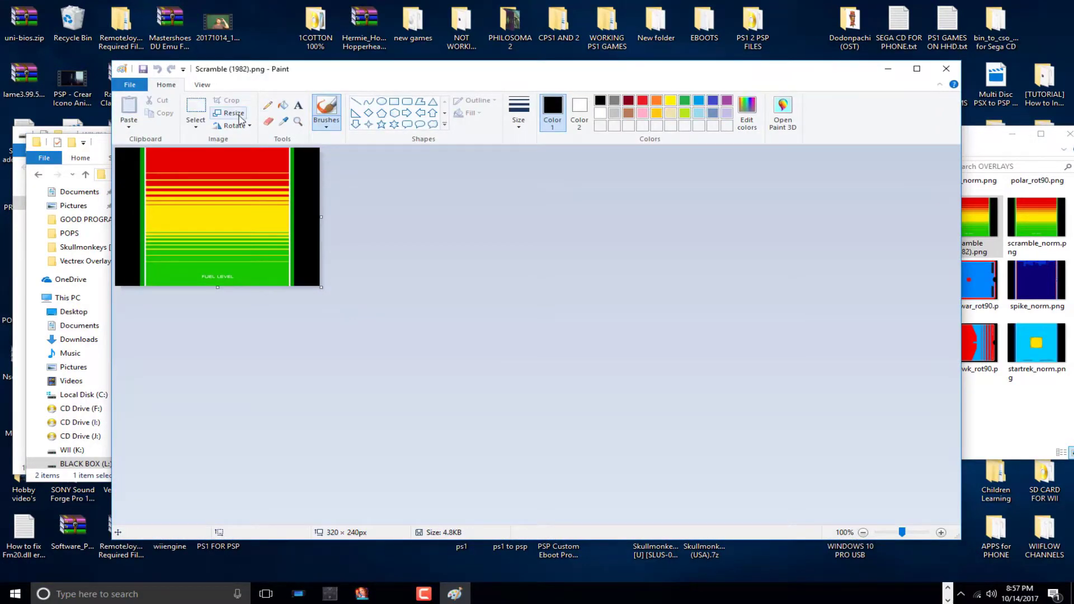
Resize the image to 388 × 480 pixels without keeping aspect ratio, and save on closing Paint
left_click(239, 116)
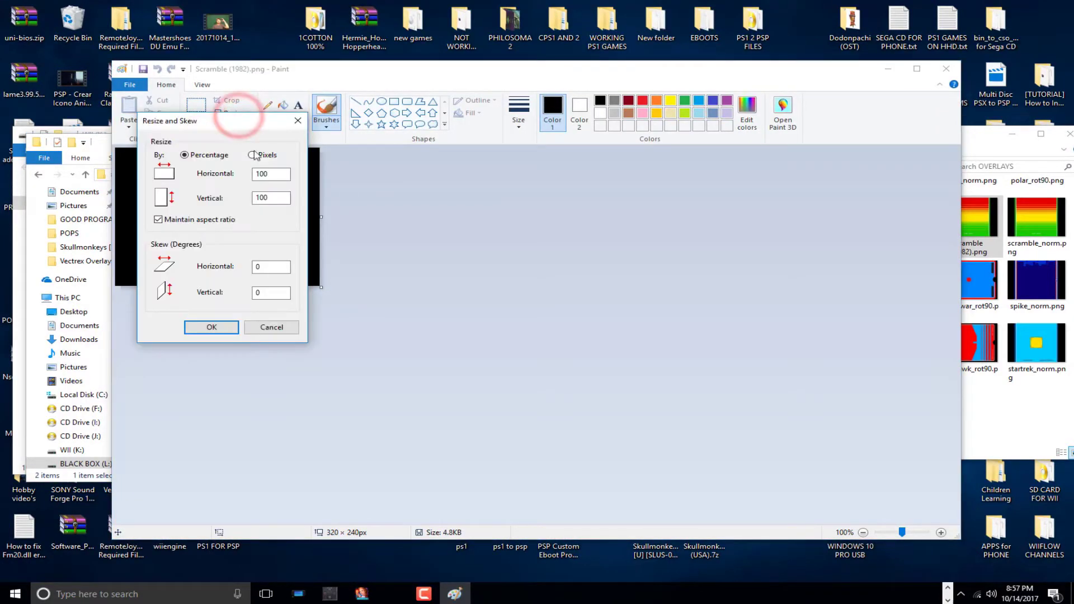
left_click(253, 156)
left_click(158, 219)
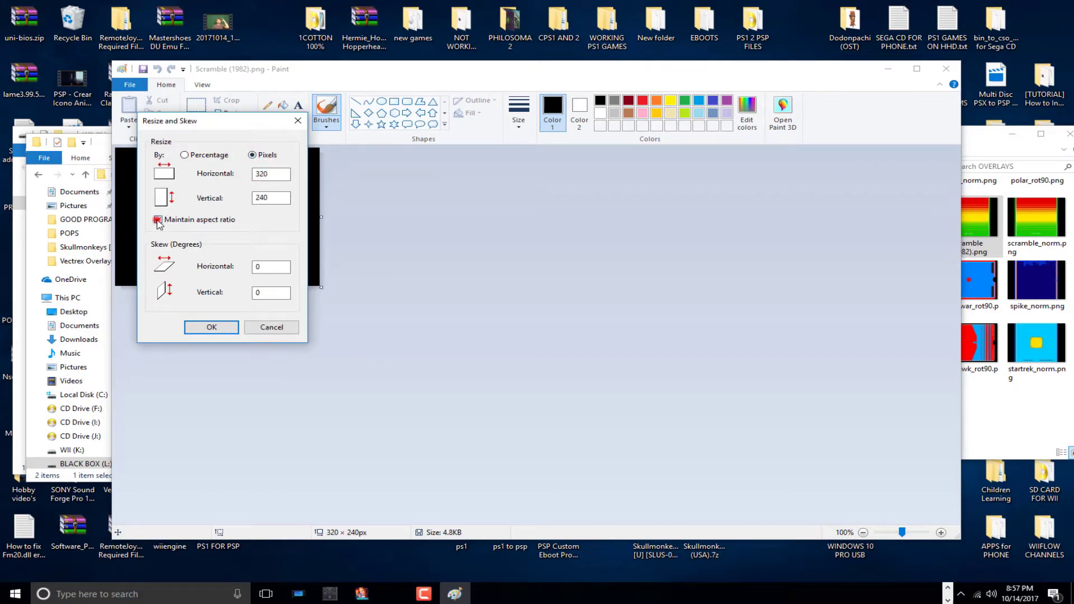
double_click(277, 177)
double_click(281, 198)
type("480")
left_click(212, 328)
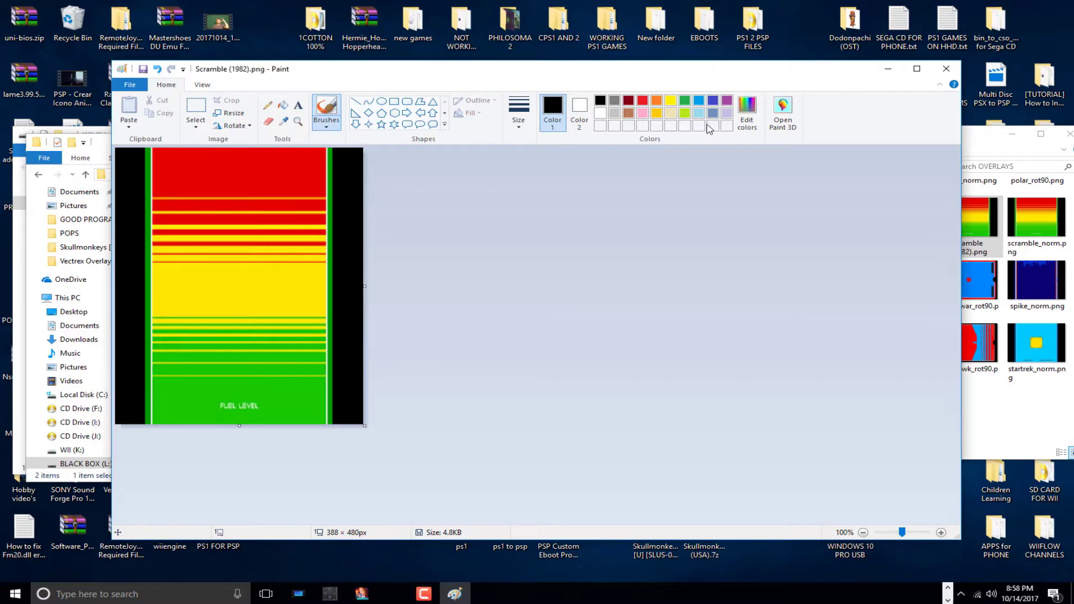
left_click(938, 70)
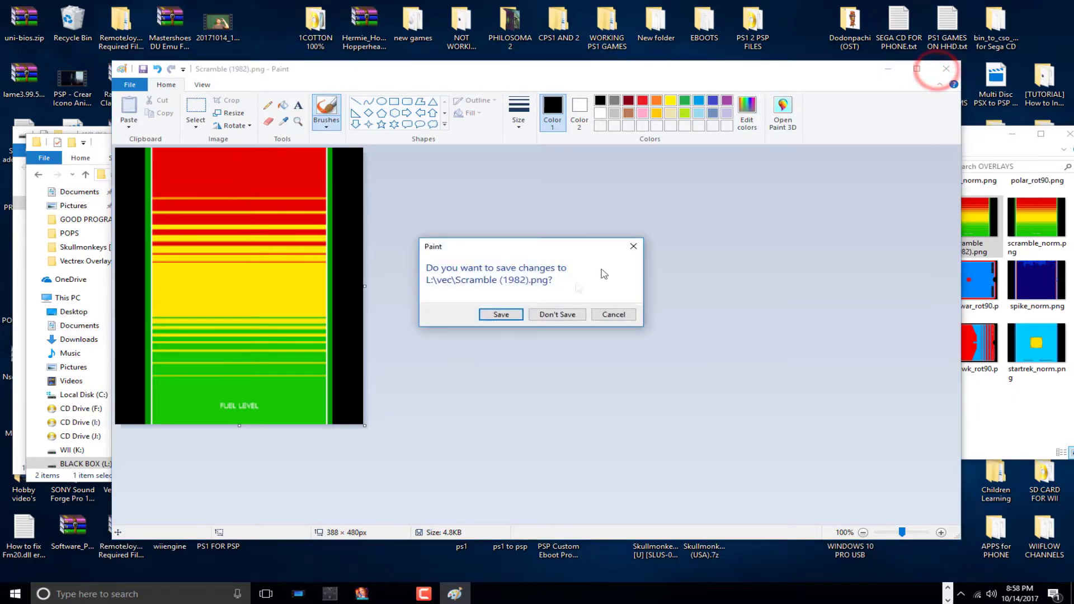
left_click(510, 314)
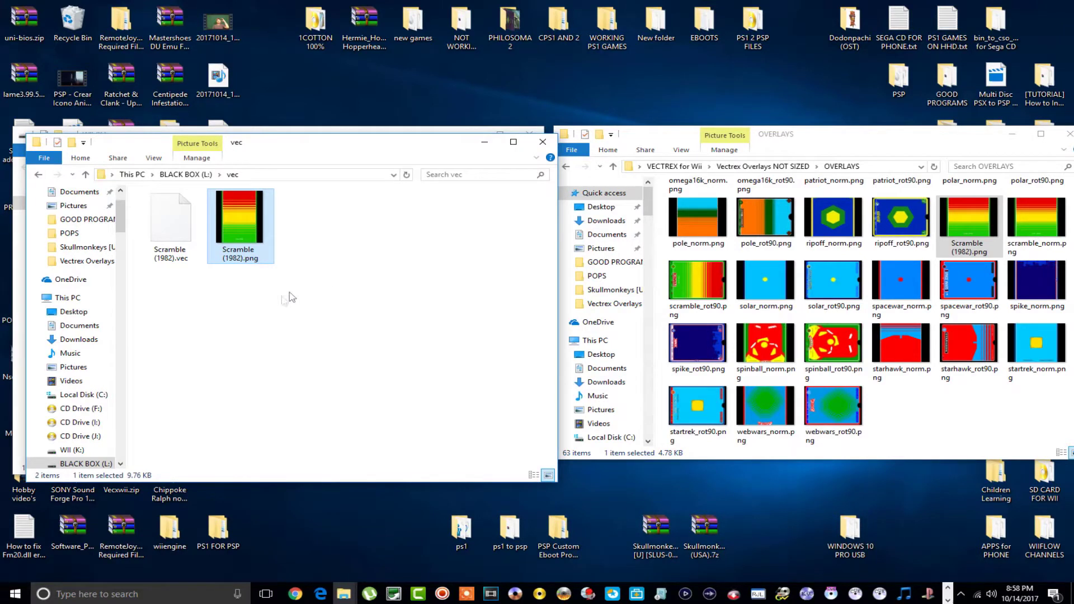
Duplicate Scramble (1982).vec as Scramble (1982) - Copy.vec, then bring the MediaFire browser window forward
left_click(210, 288)
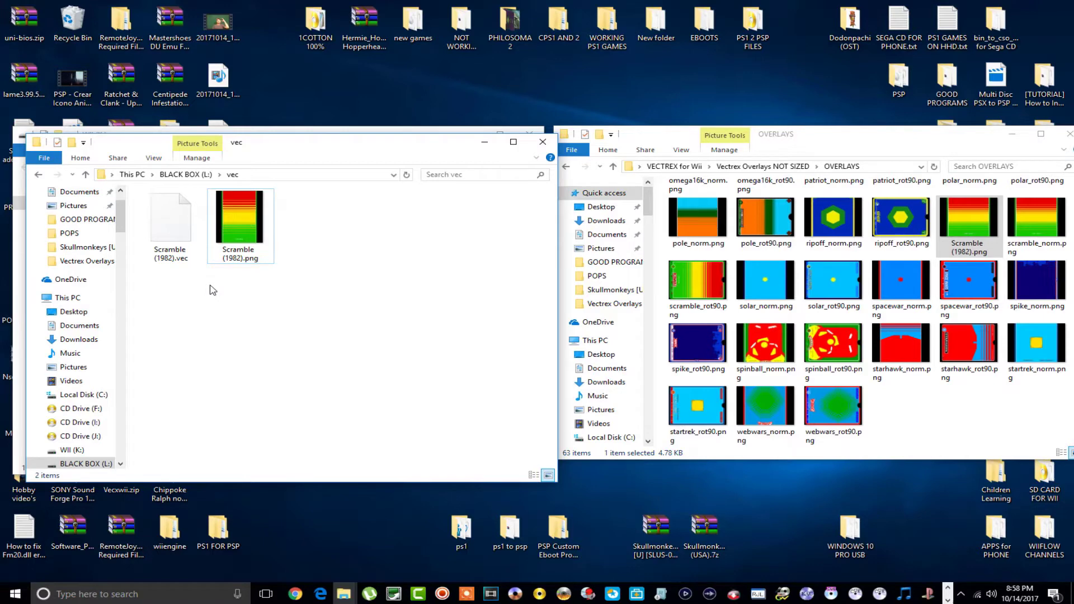
right_click(177, 228)
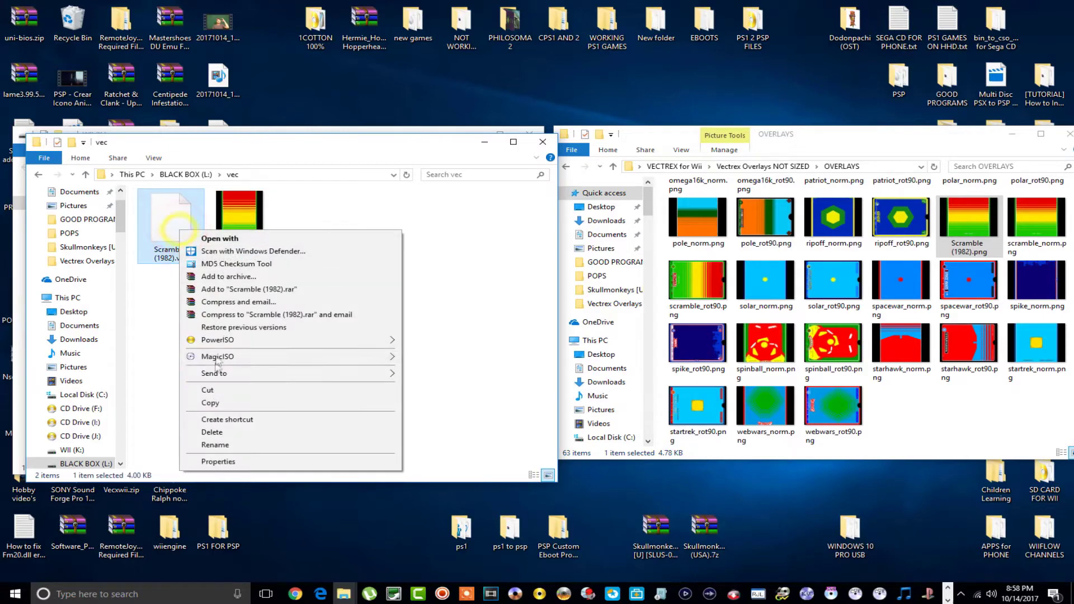
left_click(215, 401)
right_click(211, 302)
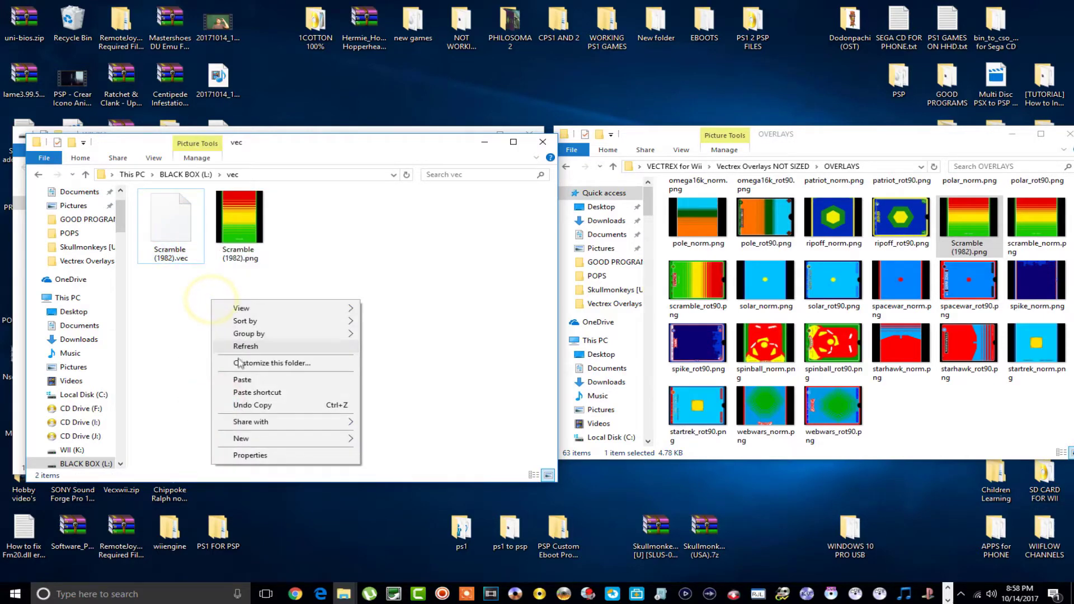
left_click(242, 380)
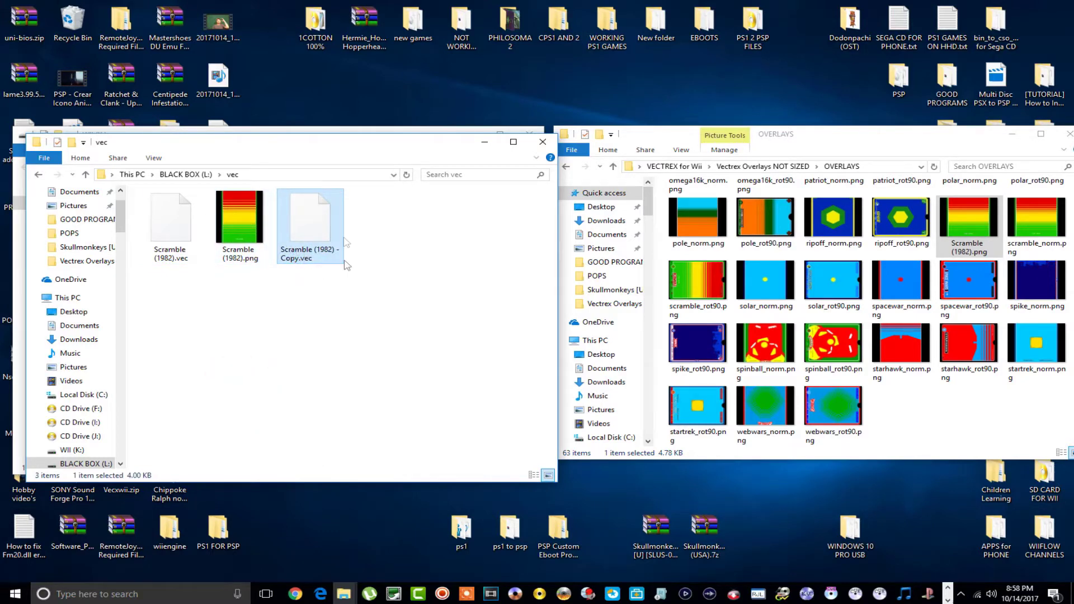
left_click(295, 594)
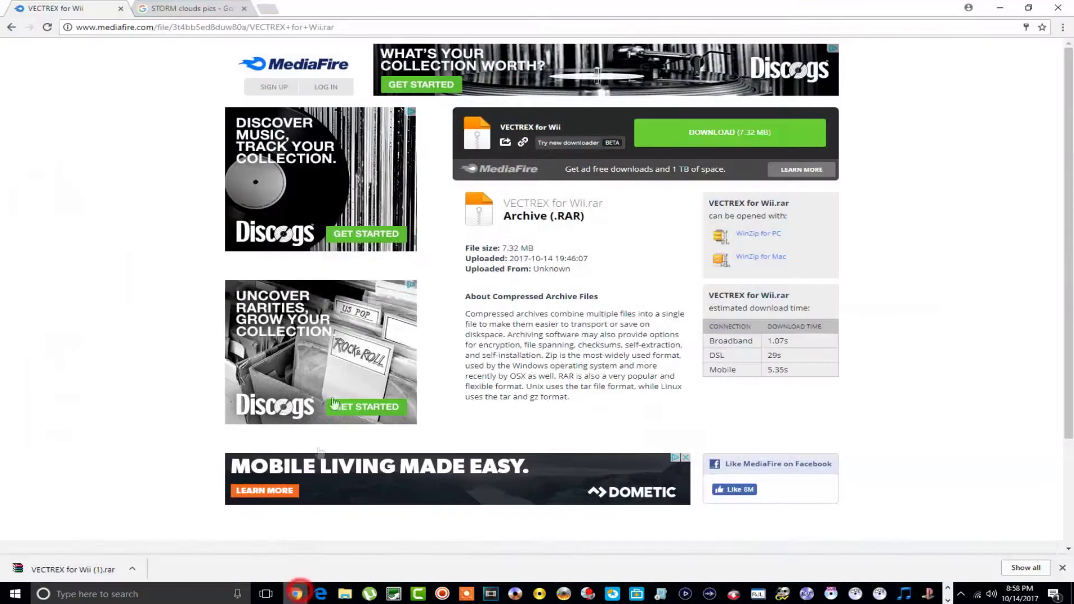
Switch to the STORM clouds pics image results and preview a dark Wikimedia storm-clouds image
left_click(212, 11)
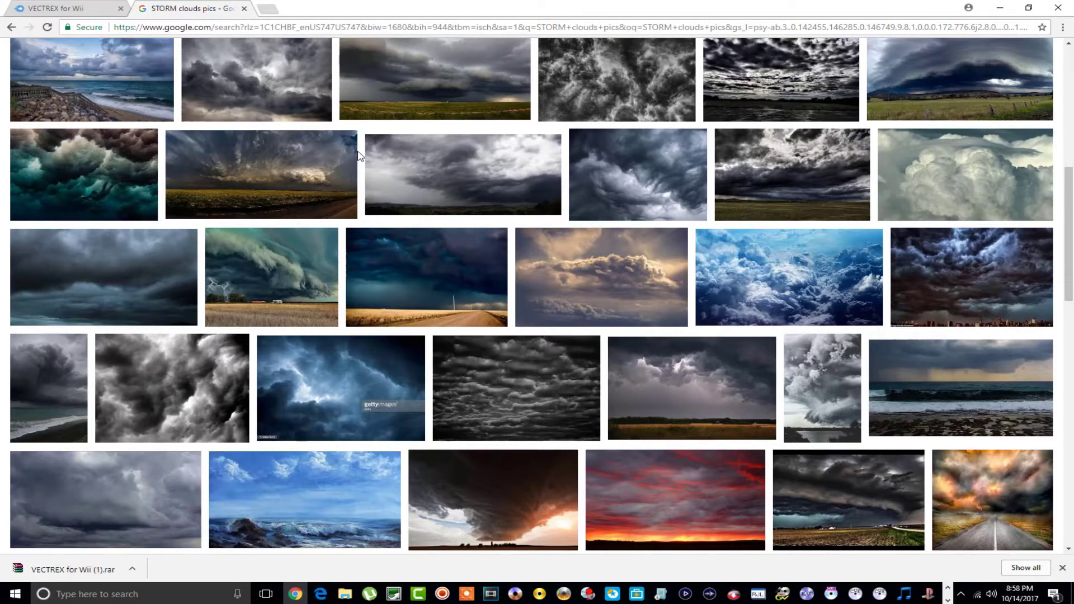
scroll(373, 179, "up", 3)
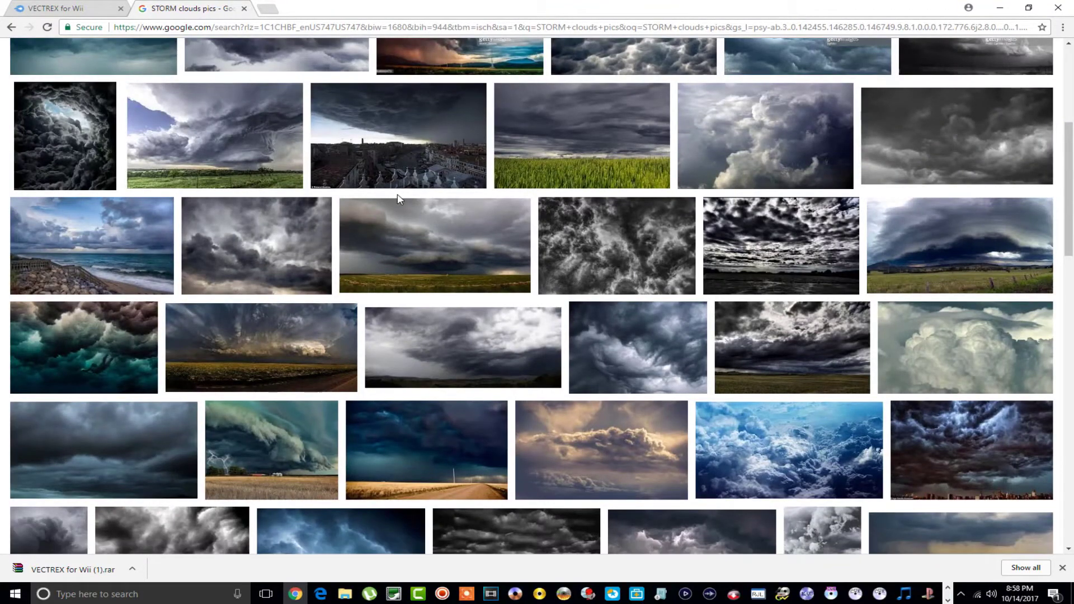
scroll(401, 188, "up", 3)
scroll(398, 200, "up", 1)
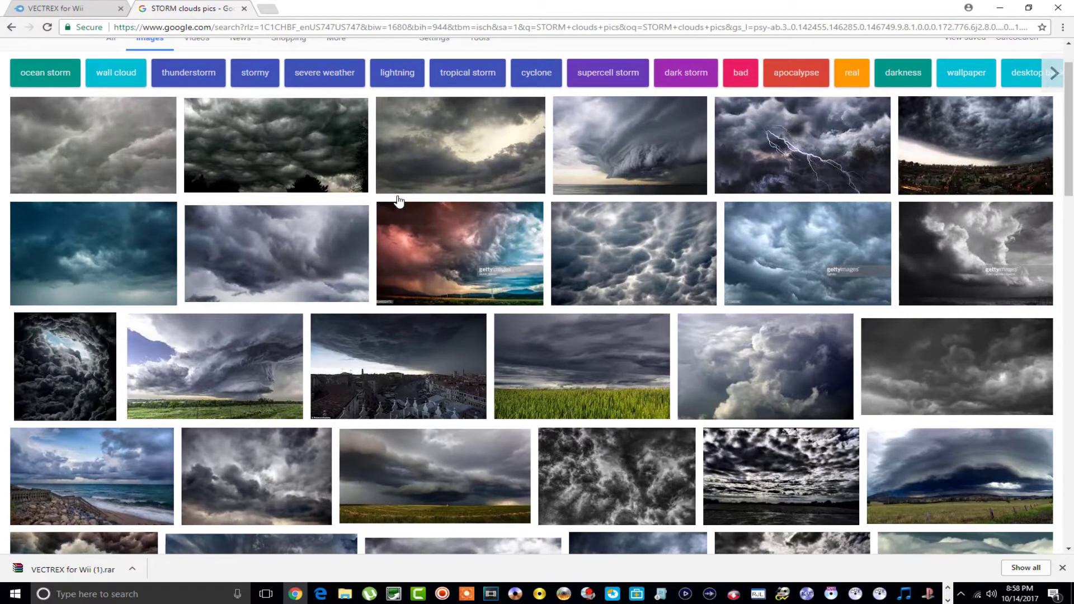
left_click(294, 139)
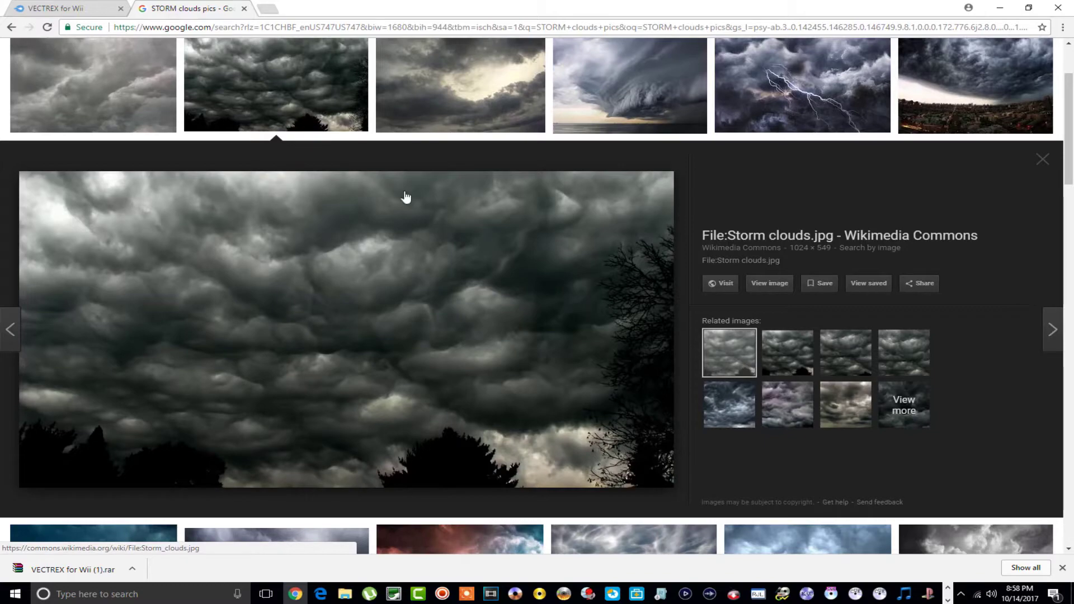
Preview the dark 1024 × 683 Flickr 'Storm clouds | Hong Kong' photo instead
scroll(386, 197, "up", 2)
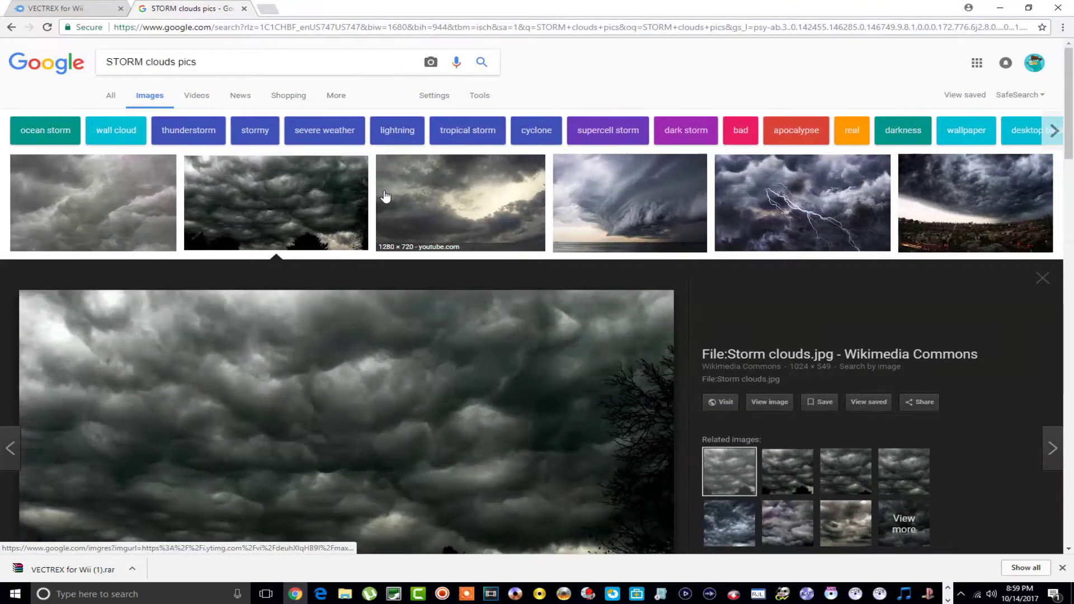
scroll(385, 197, "down", 10)
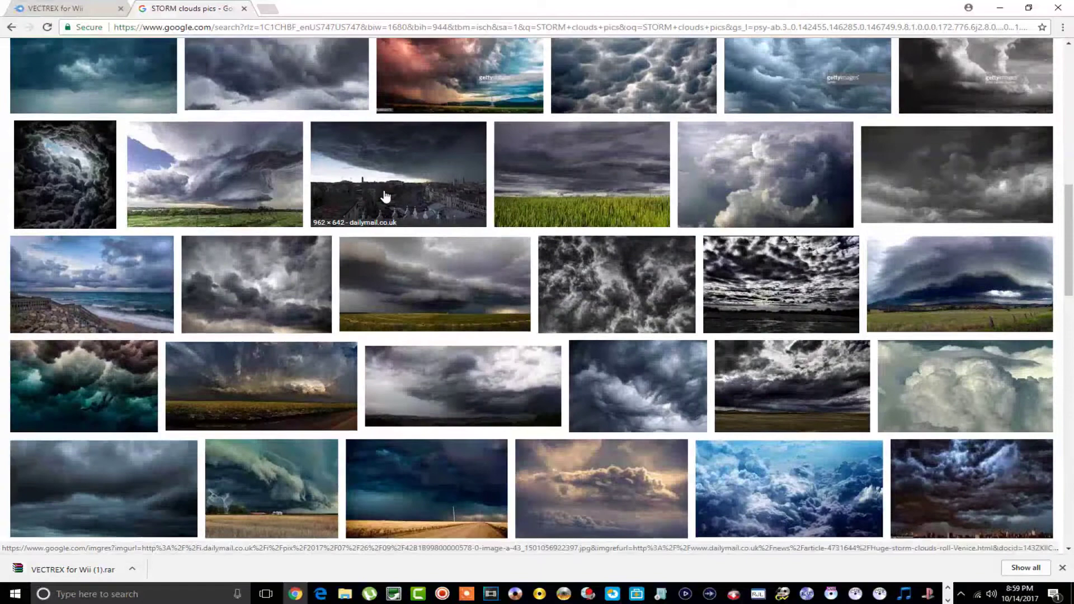
scroll(400, 194, "up", 2)
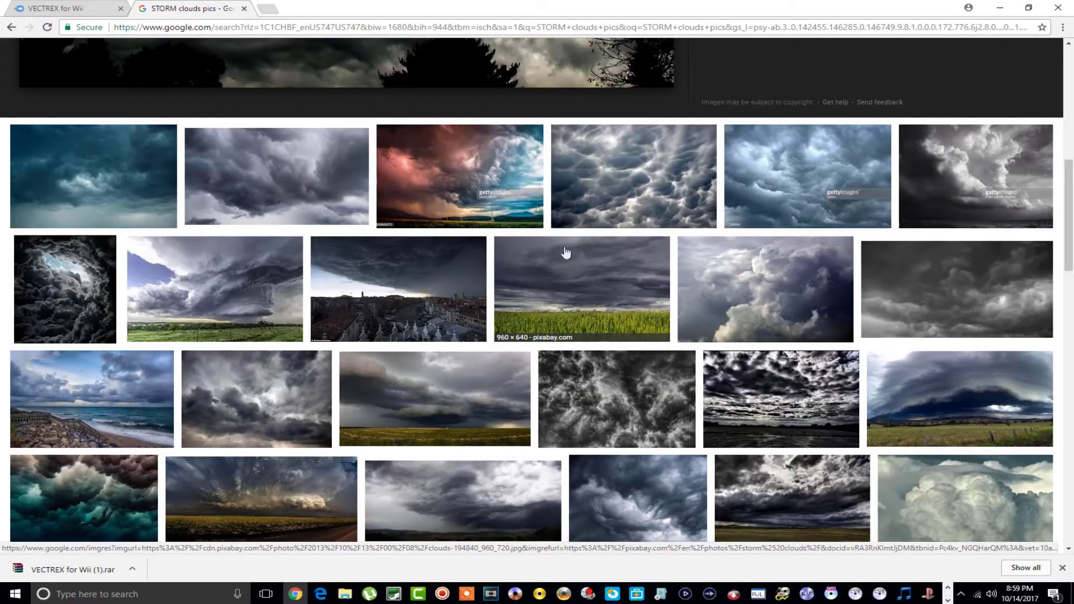
scroll(474, 244, "down", 3)
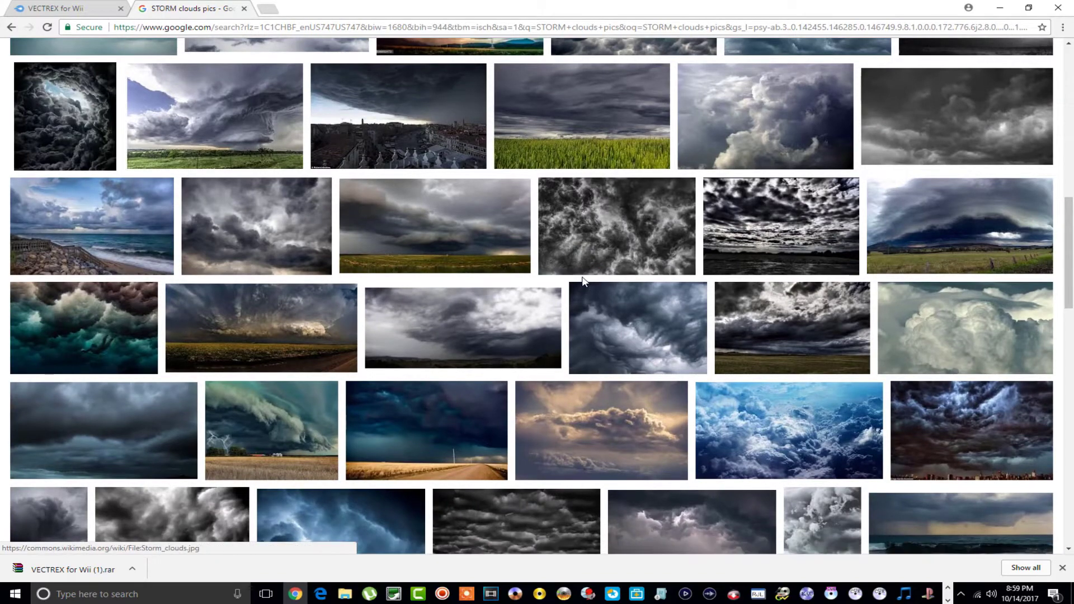
scroll(582, 276, "down", 3)
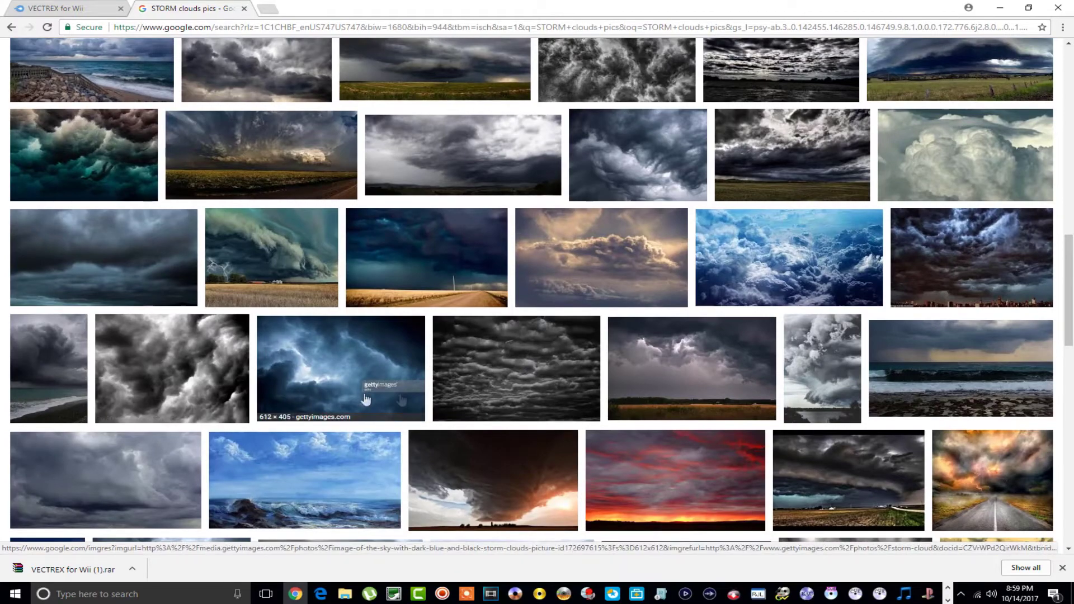
left_click(477, 381)
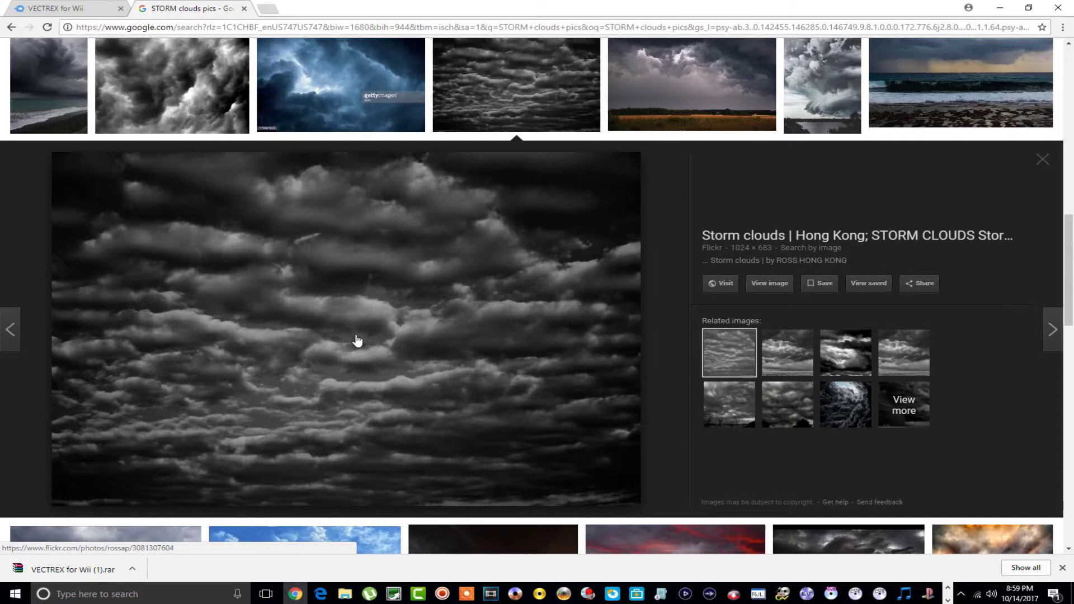
Scroll the storm-cloud results and show images related to the Hong Kong storm clouds photo
scroll(357, 340, "down", 6)
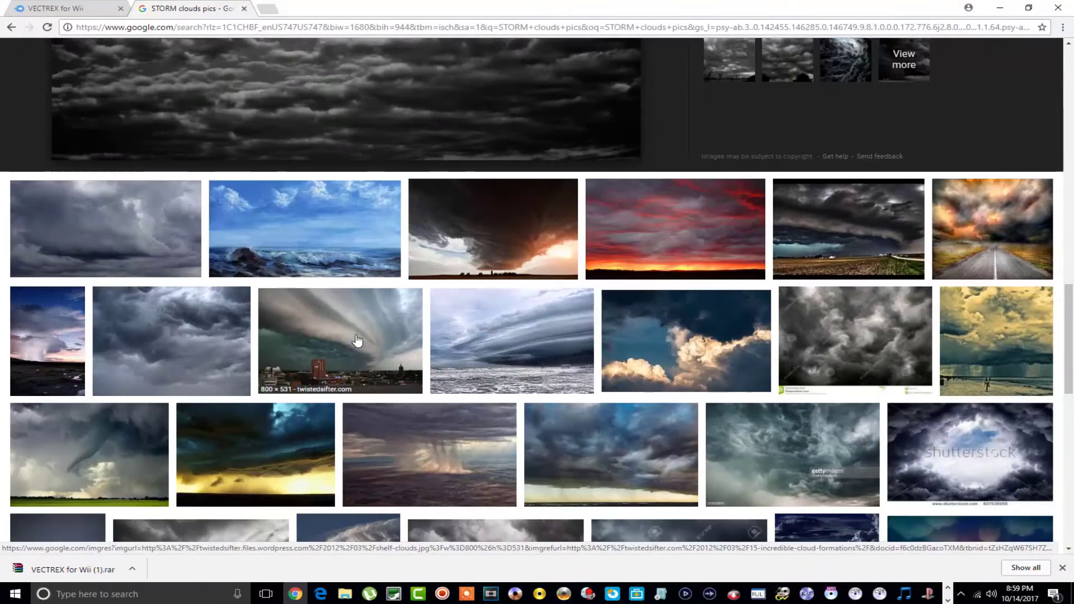
scroll(357, 340, "down", 4)
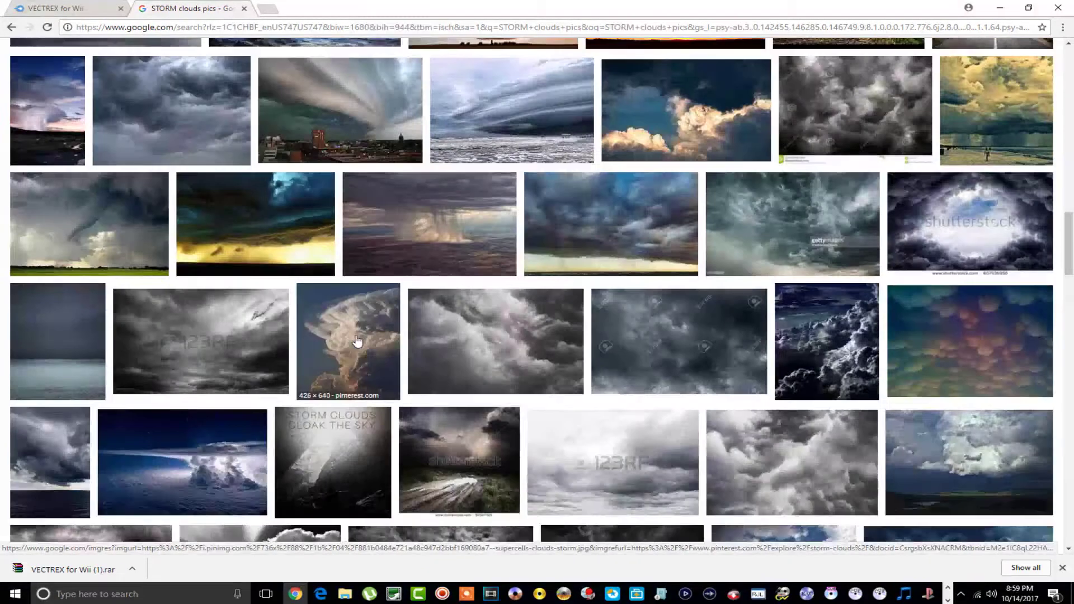
scroll(361, 340, "down", 3)
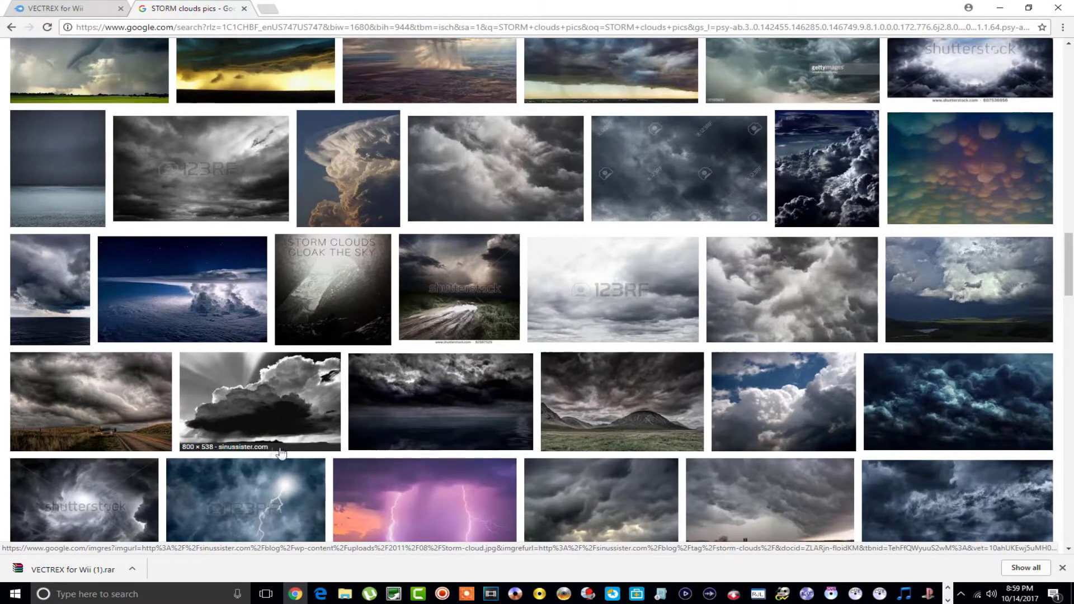
scroll(404, 385, "down", 3)
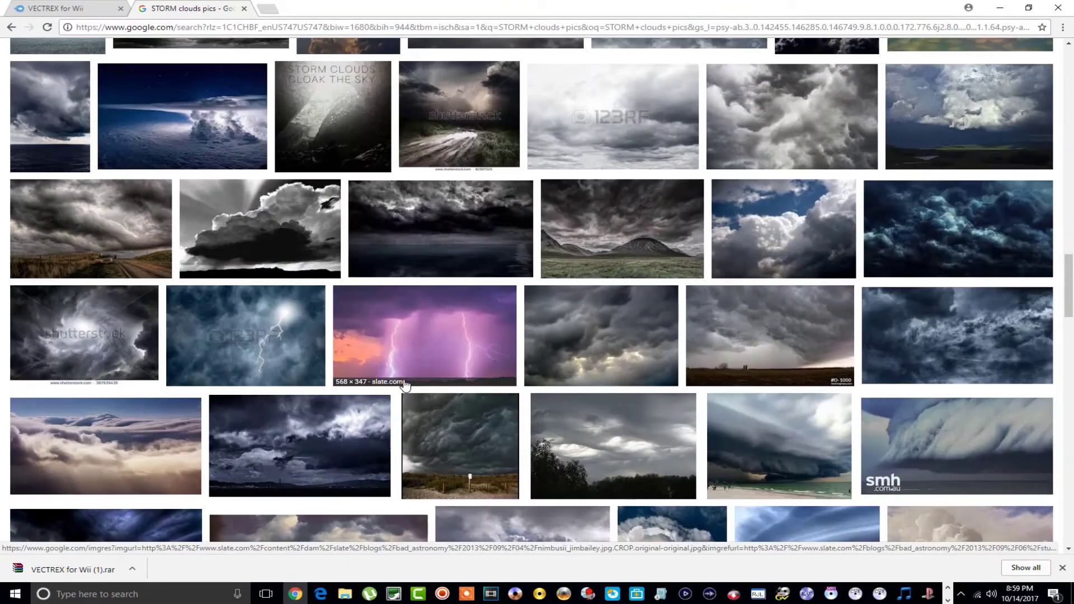
scroll(405, 385, "down", 2)
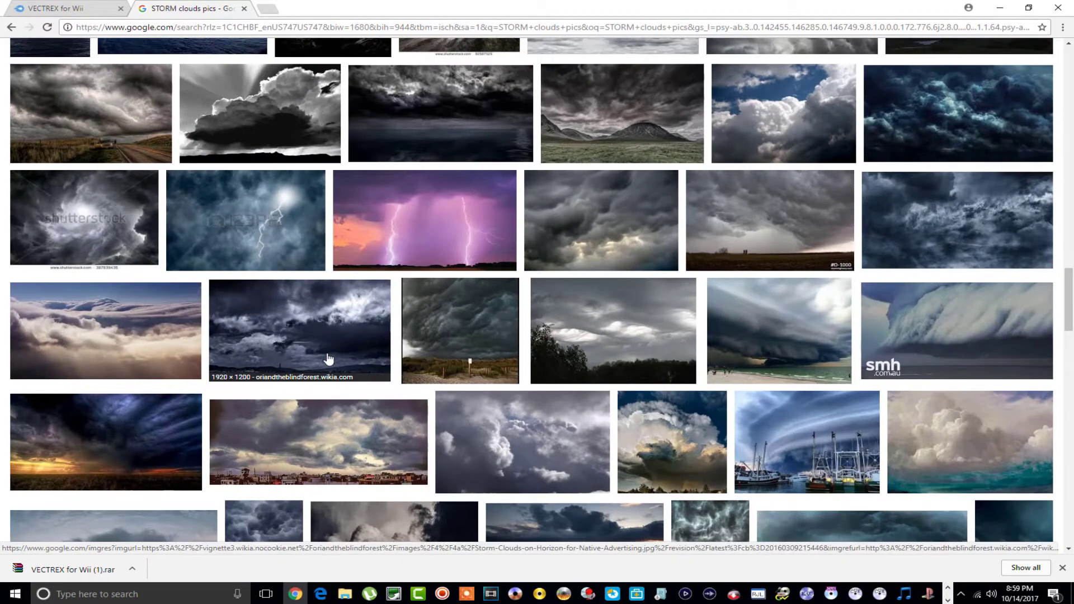
scroll(333, 358, "down", 3)
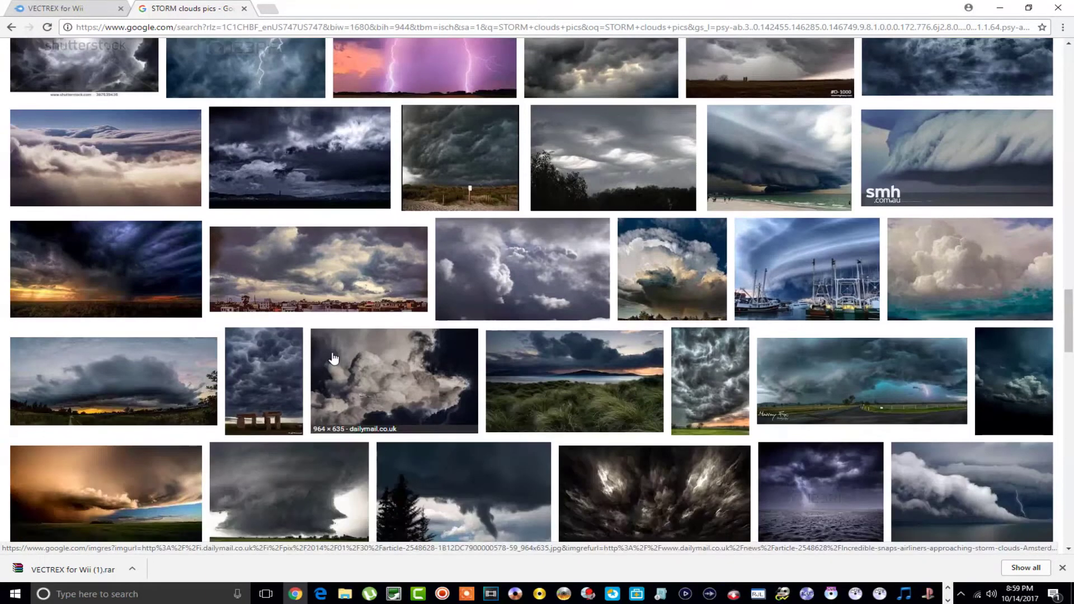
scroll(333, 358, "down", 3)
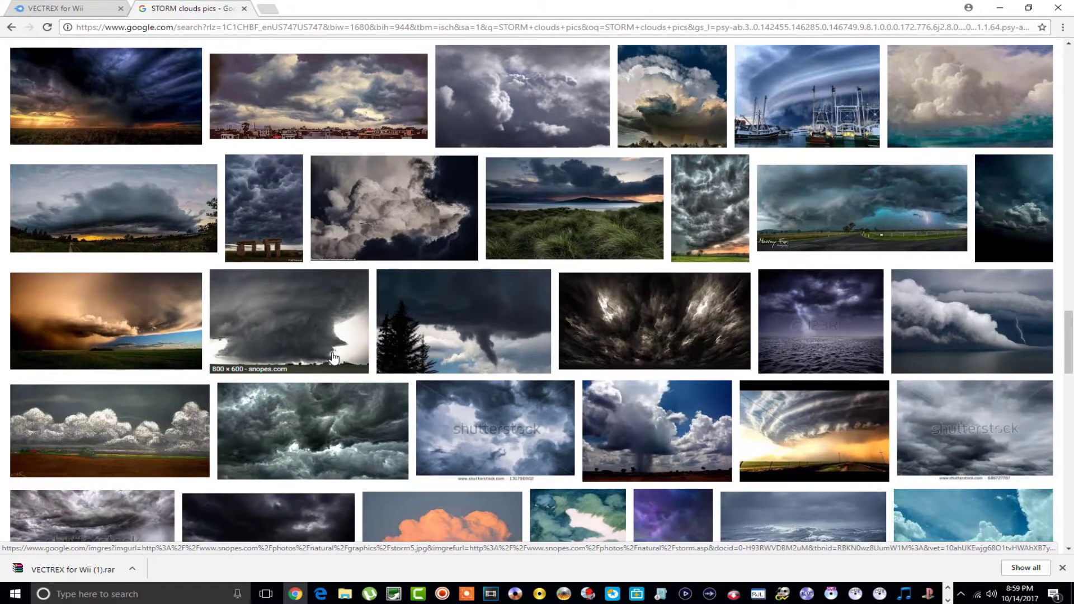
scroll(334, 358, "down", 15)
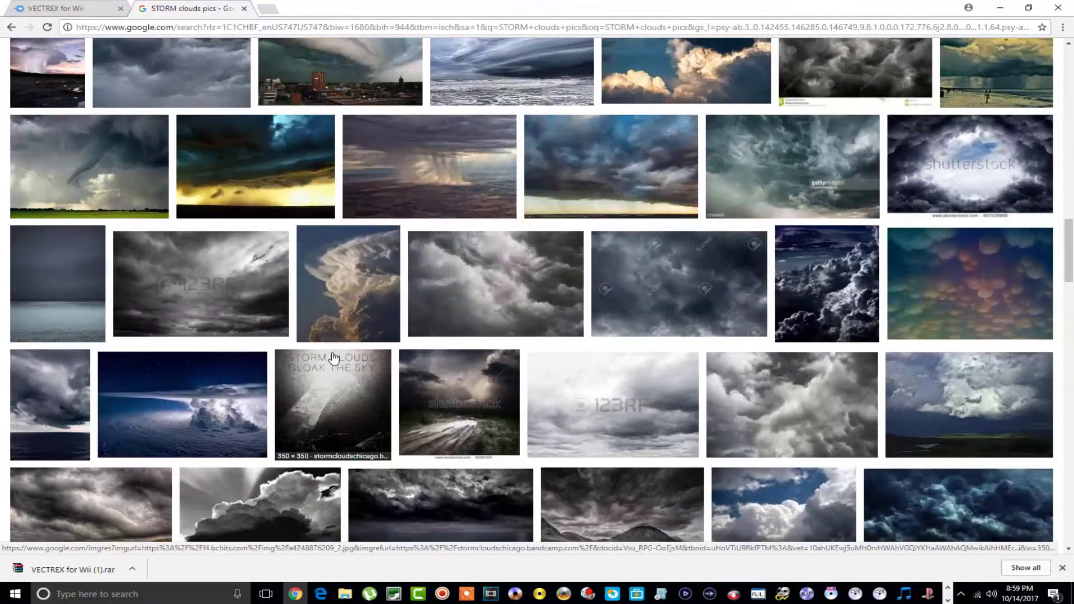
scroll(334, 358, "up", 7)
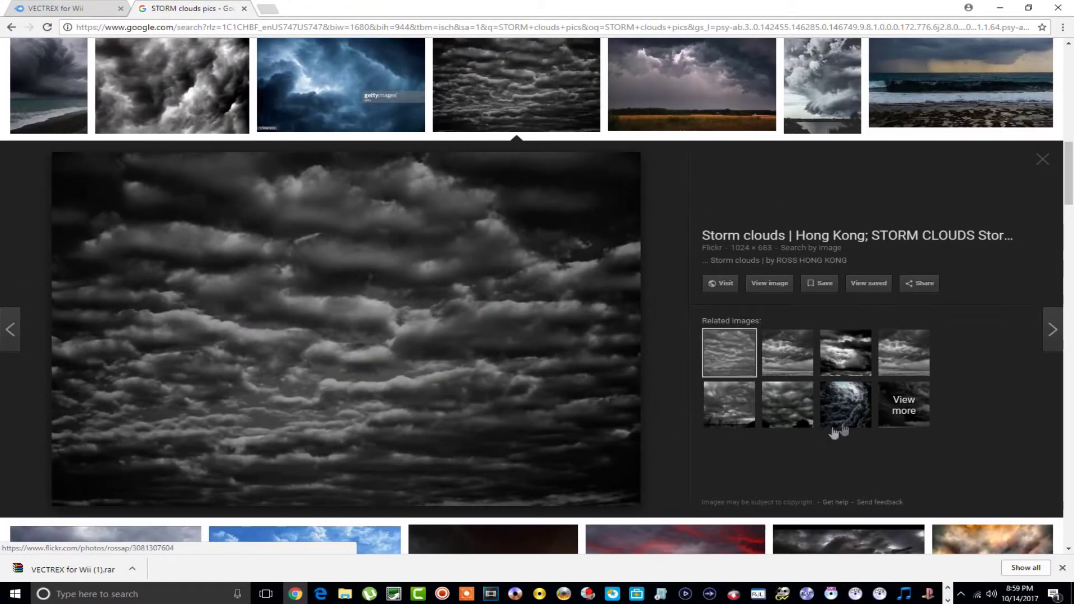
left_click(894, 417)
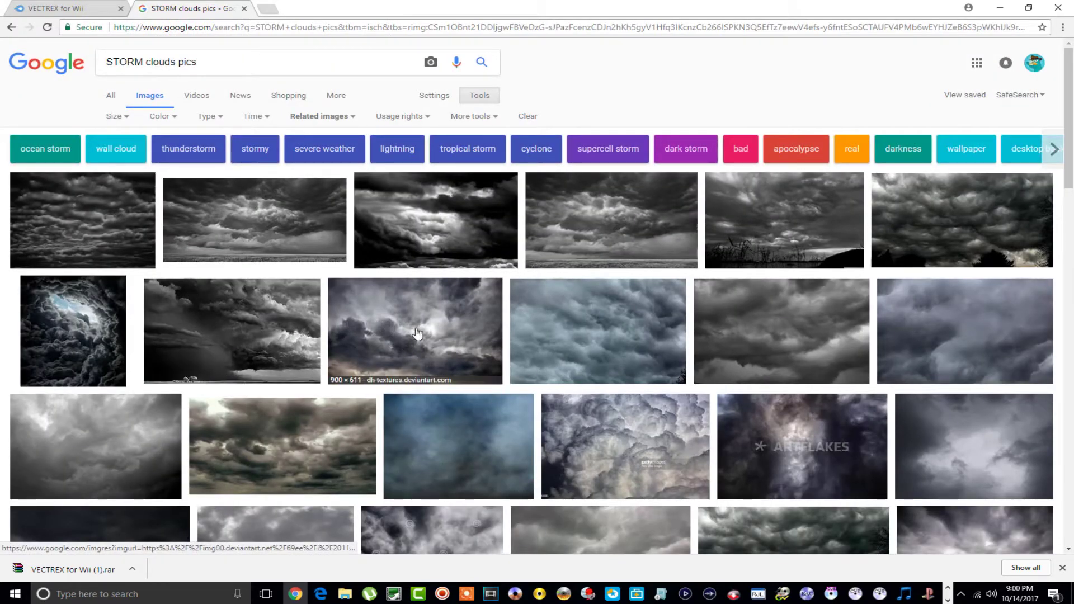
Preview the Trees-Clouds storm photo, then close the preview
left_click(250, 330)
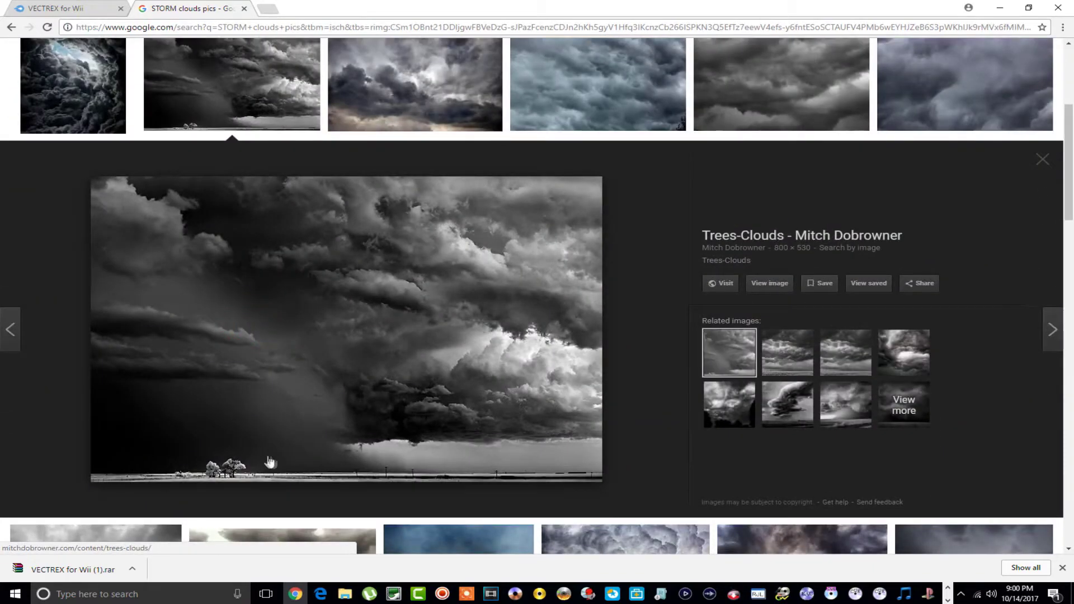
scroll(280, 346, "up", 3)
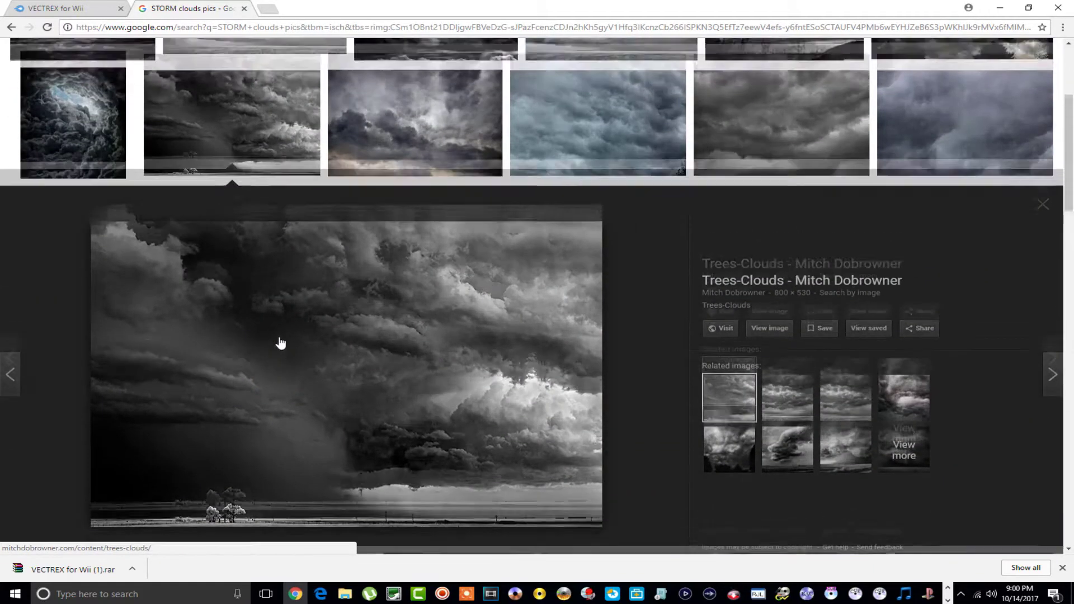
left_click(258, 252)
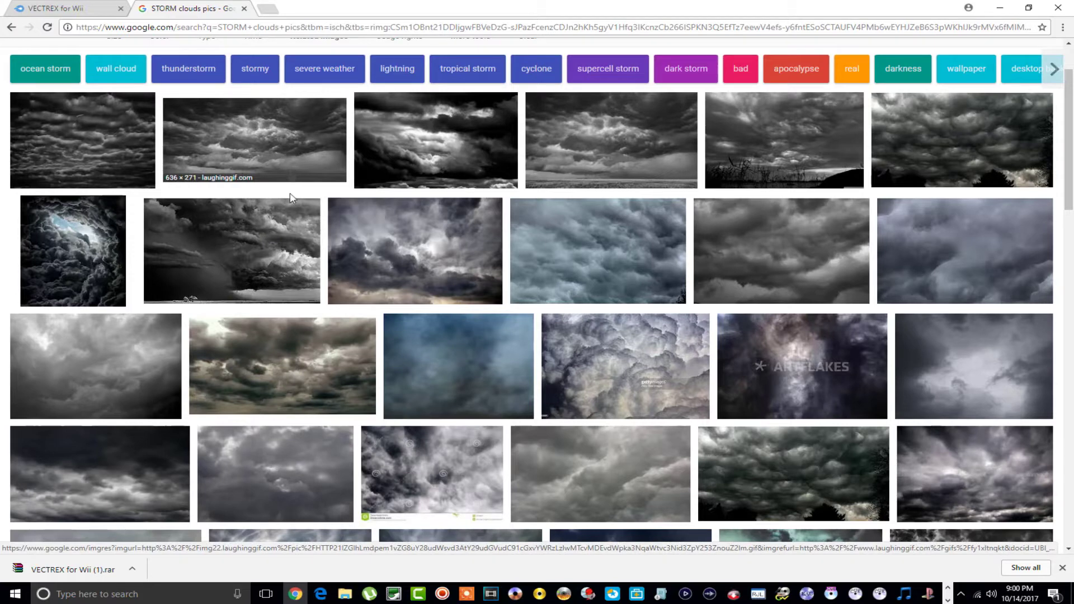
scroll(289, 197, "up", 3)
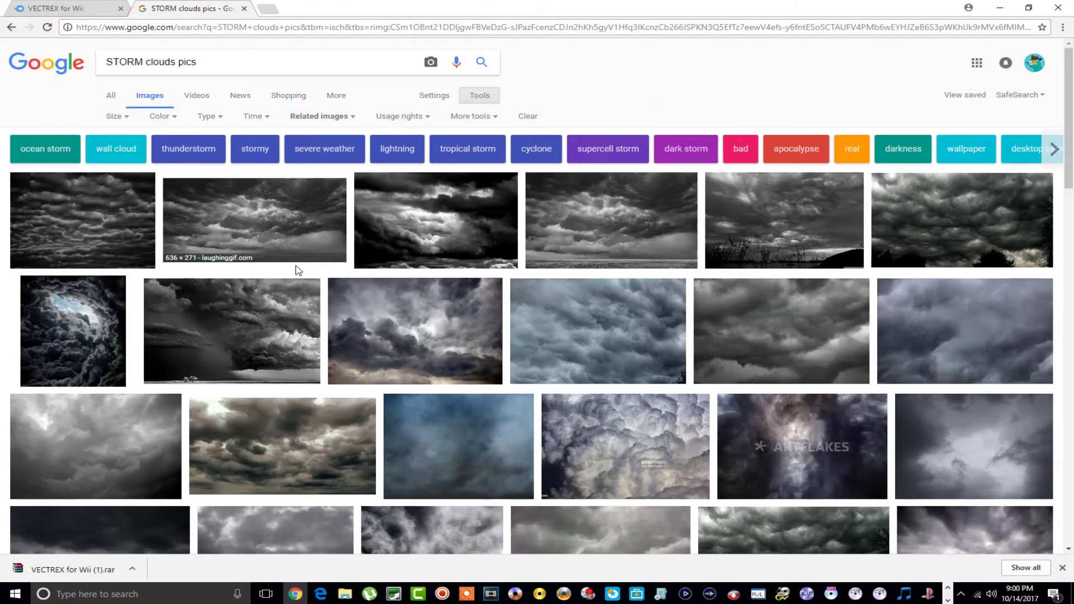
Save the dark Webitect sky-texture storm image as a jpg and minimize Chrome
left_click(101, 227)
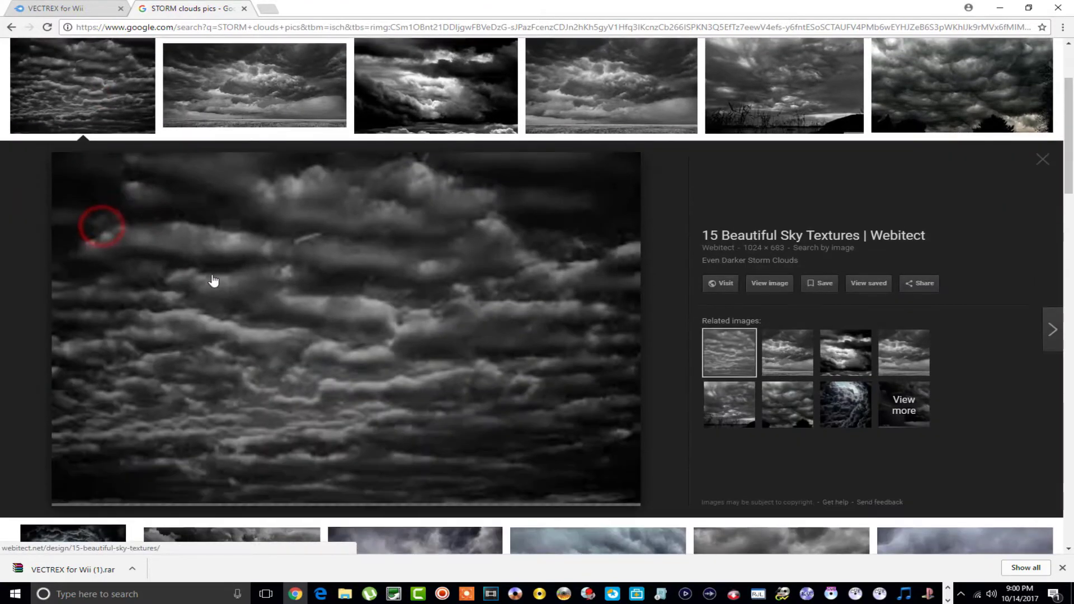
right_click(389, 292)
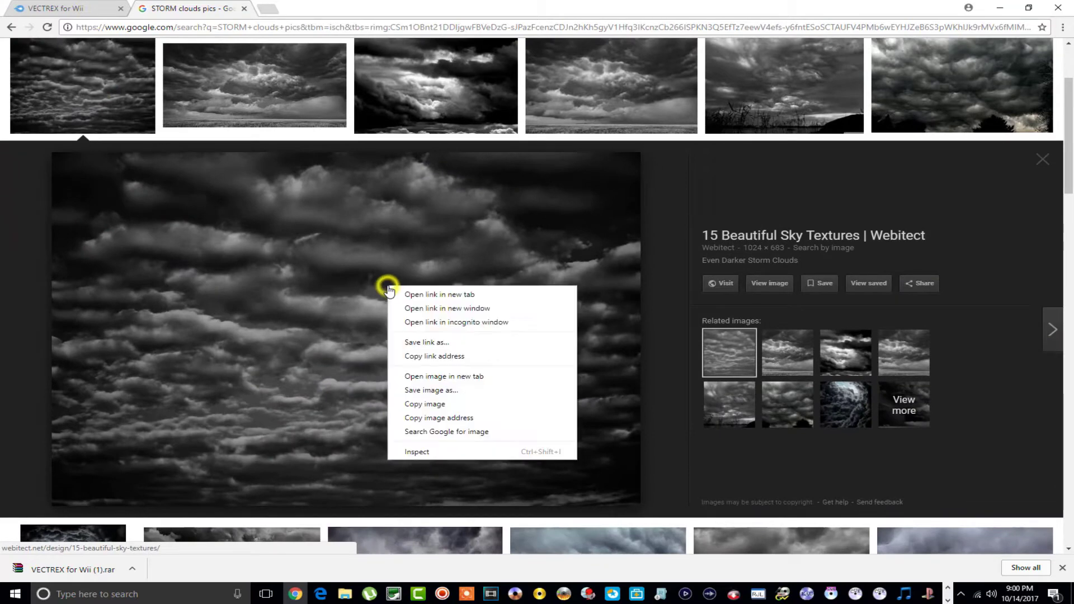
left_click(430, 390)
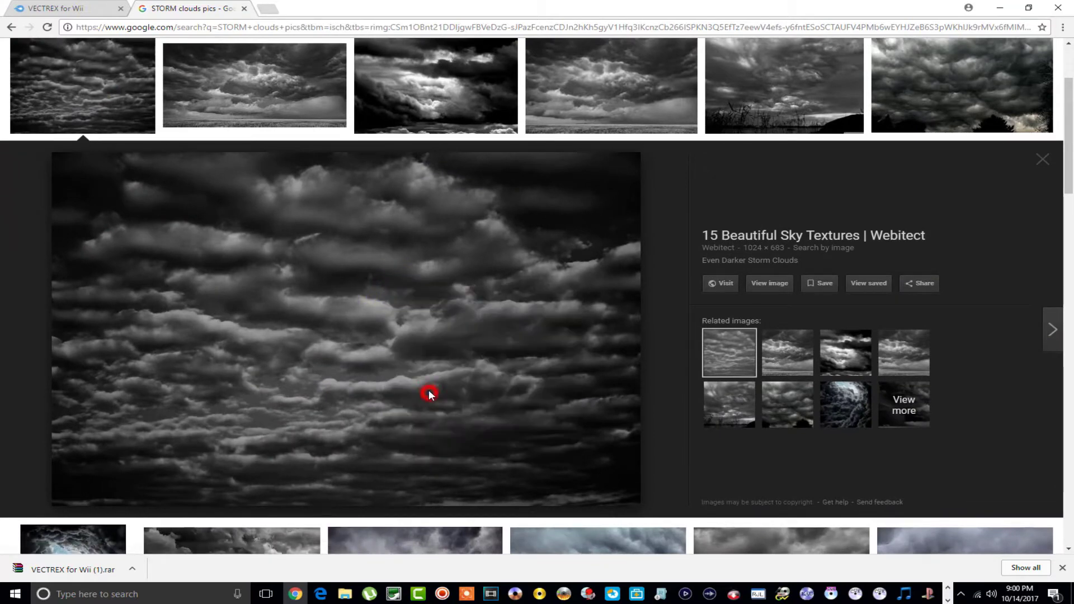
left_click(433, 285)
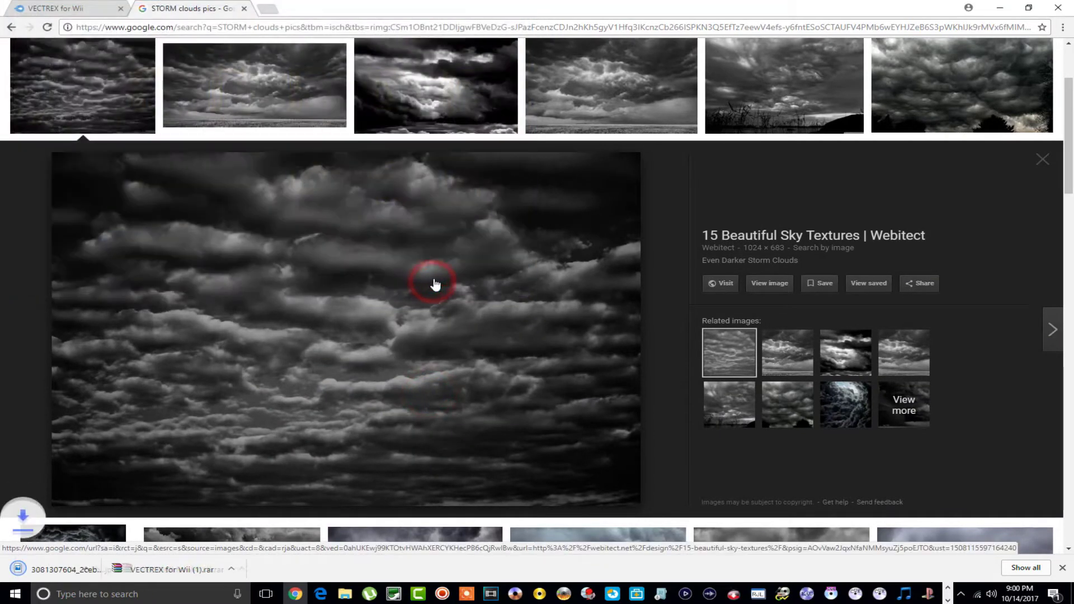
left_click(1000, 7)
left_click_drag(459, 152, 725, 324)
Close the OVERLAYS window, minimize WII (K:), and view the desktop storm jpg in Photos
left_click(1068, 135)
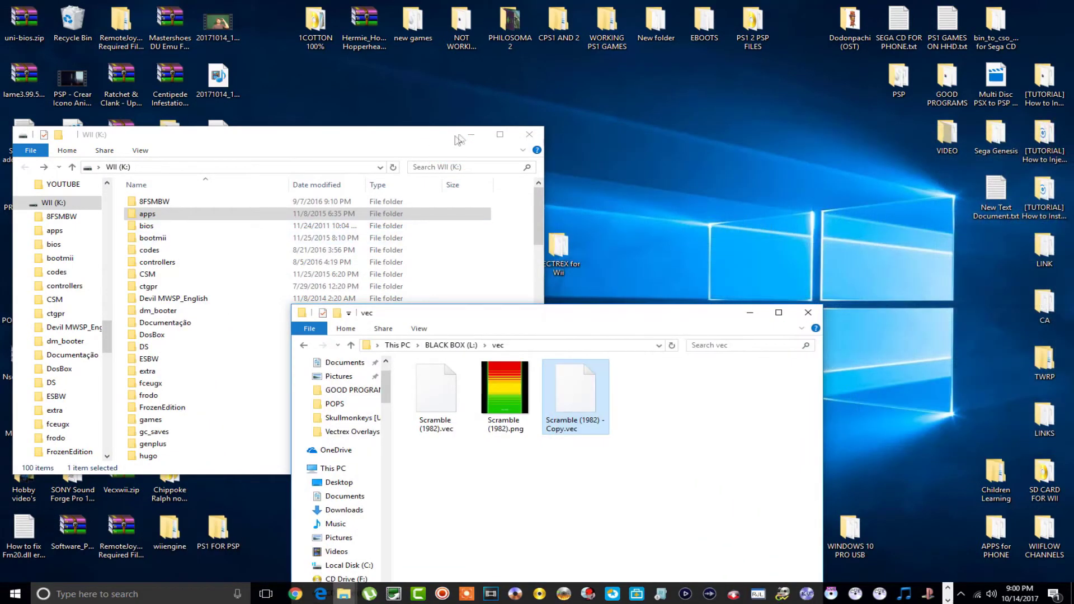
left_click(469, 135)
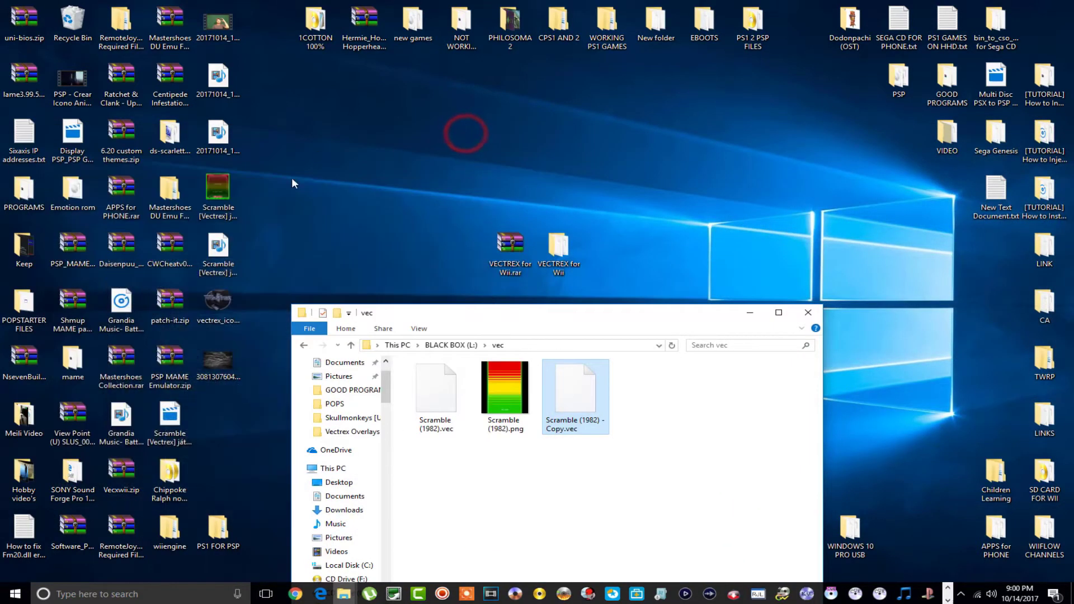
left_click(232, 356)
right_click(232, 359)
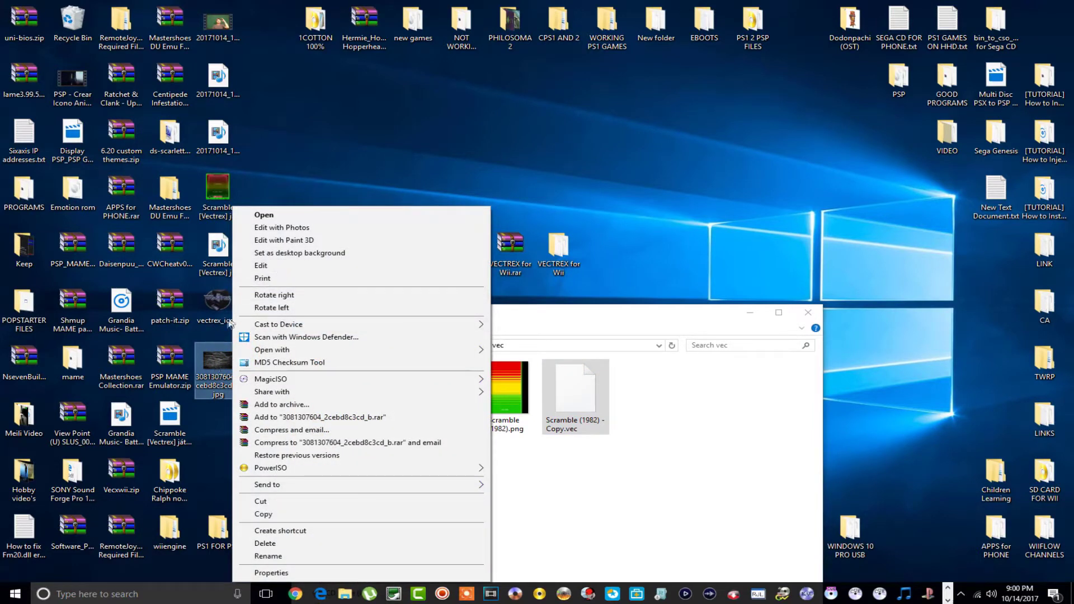
left_click(296, 214)
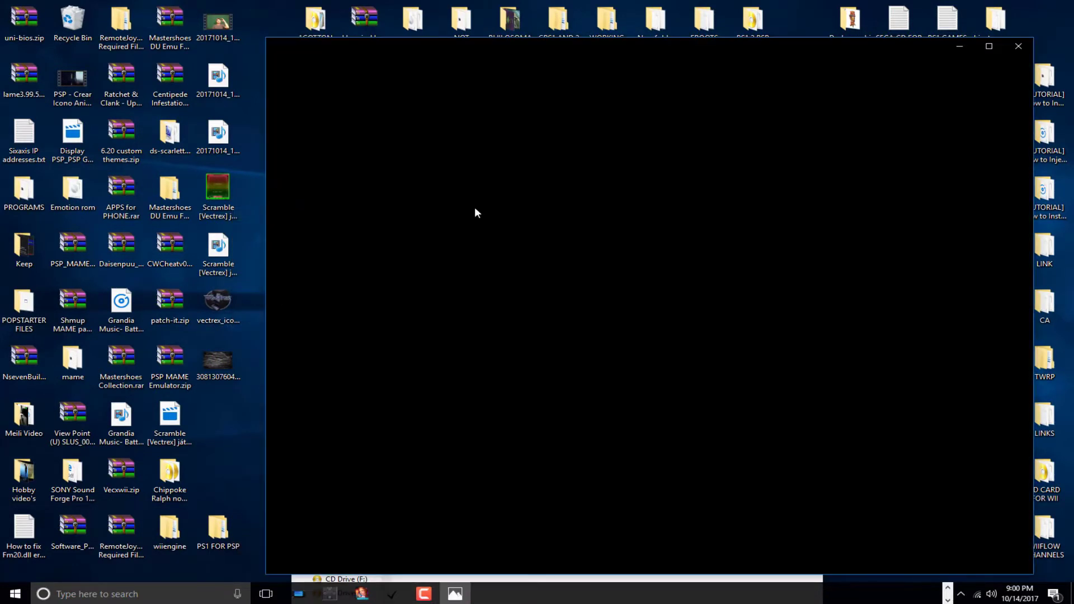
left_click(1023, 49)
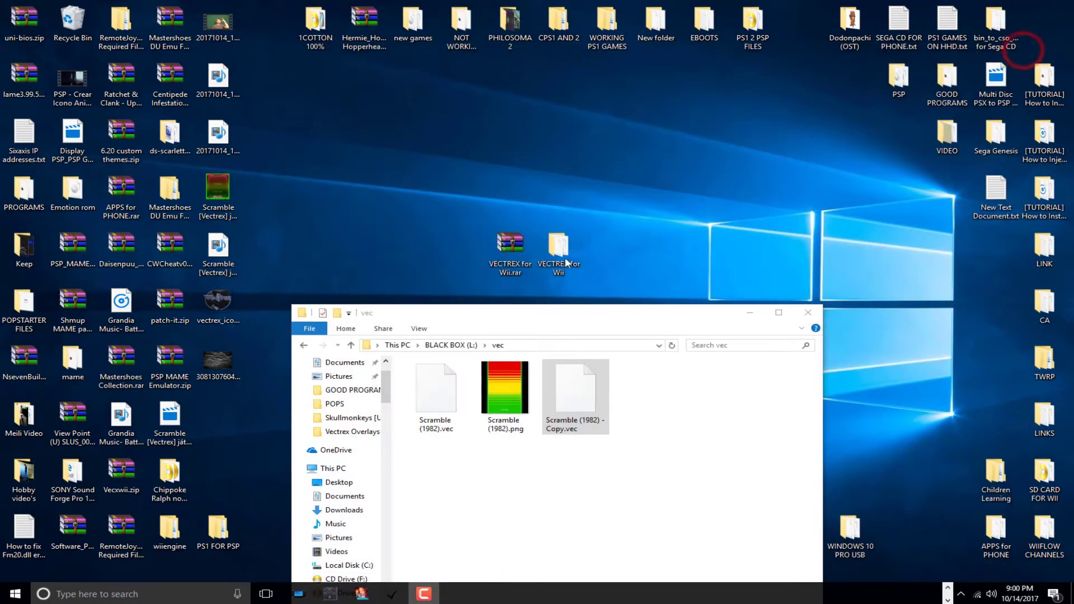
Copy the storm jpg into vec and copy the name 'Scramble (1982) - Copy' from the vec file
left_click_drag(218, 359, 462, 478)
left_click_drag(581, 313, 525, 117)
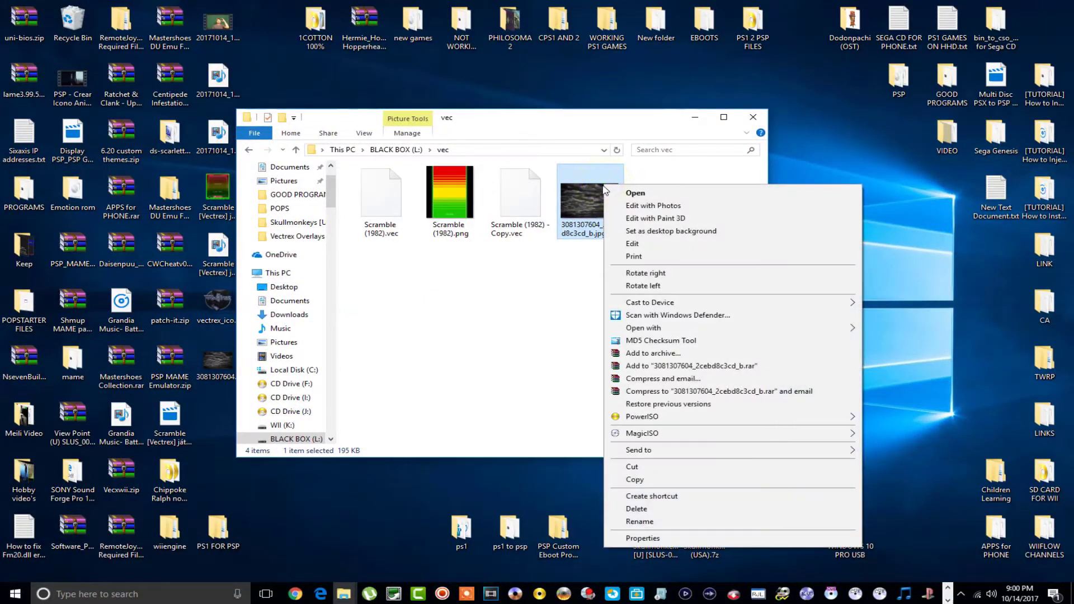
left_click(512, 224)
right_click(510, 226)
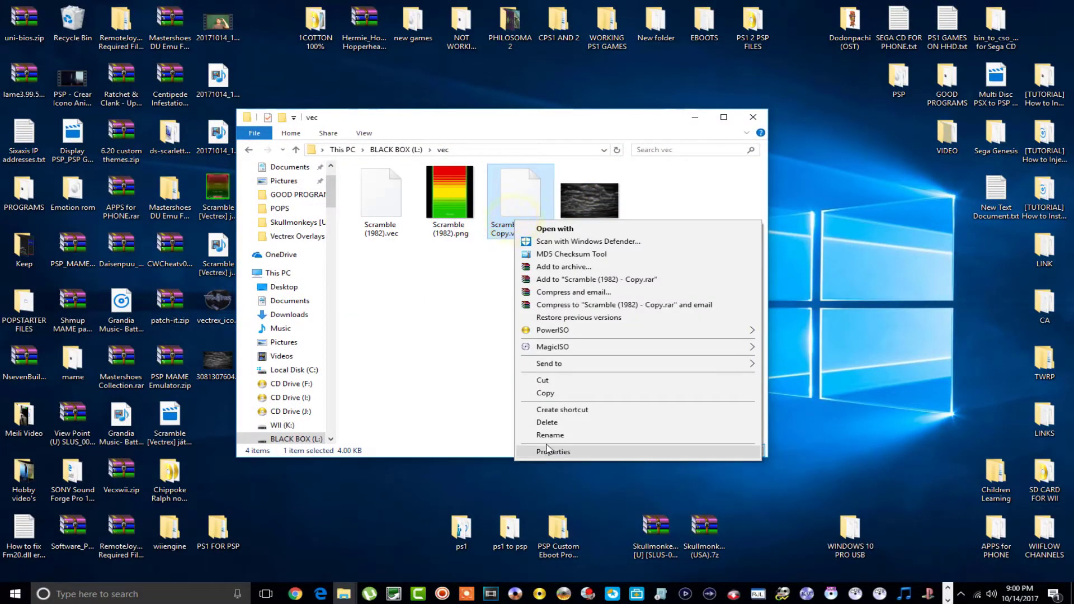
left_click(547, 442)
right_click(509, 228)
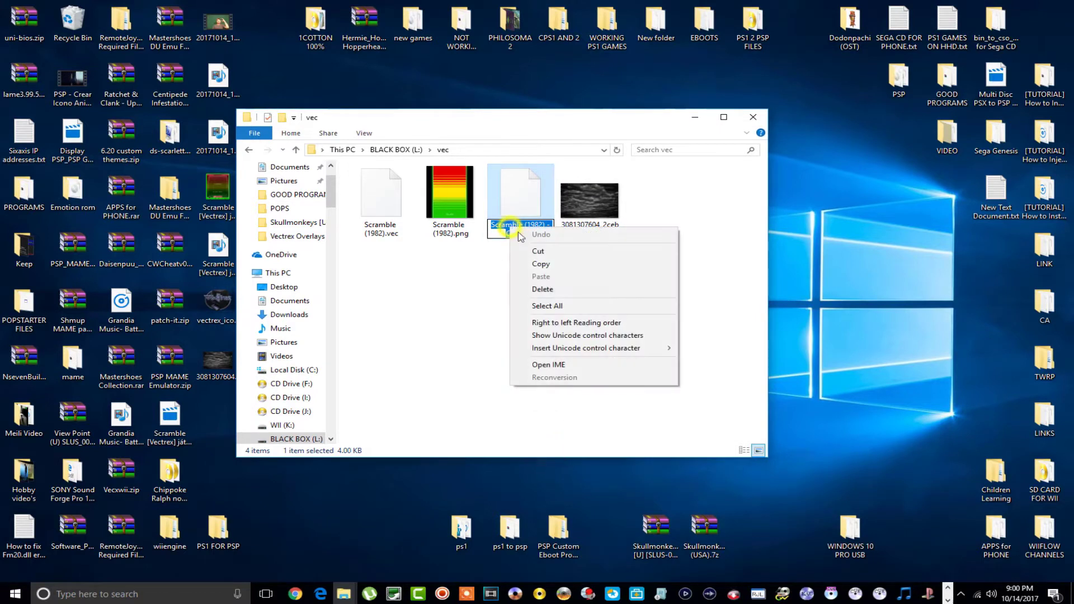
left_click(544, 264)
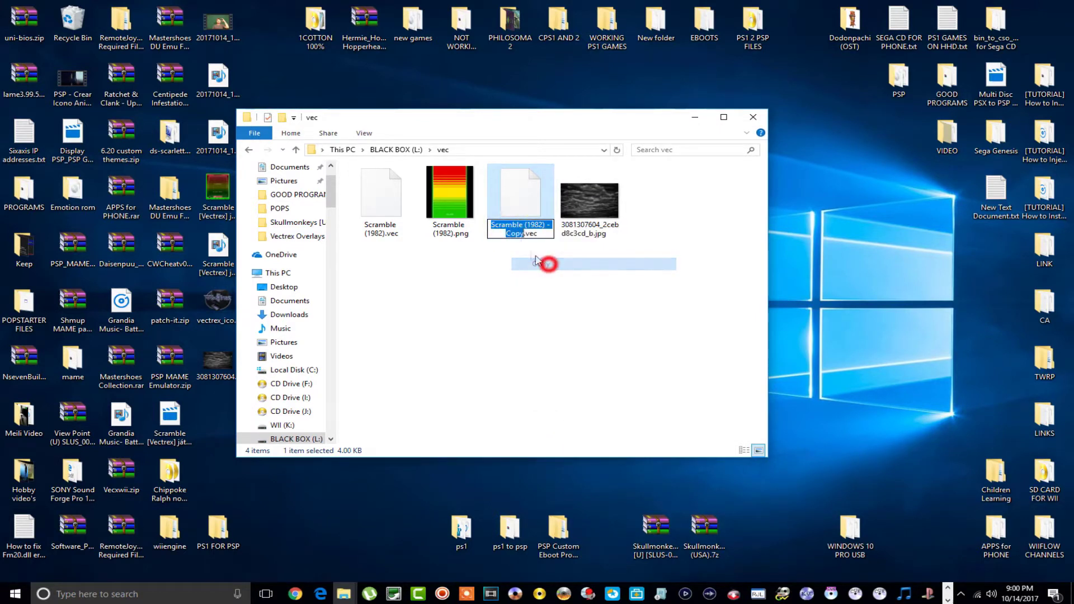
Rename the storm jpg to 'Scramble (1982) - Copy.jpg' by pasting the copied name
left_click(574, 224)
right_click(574, 223)
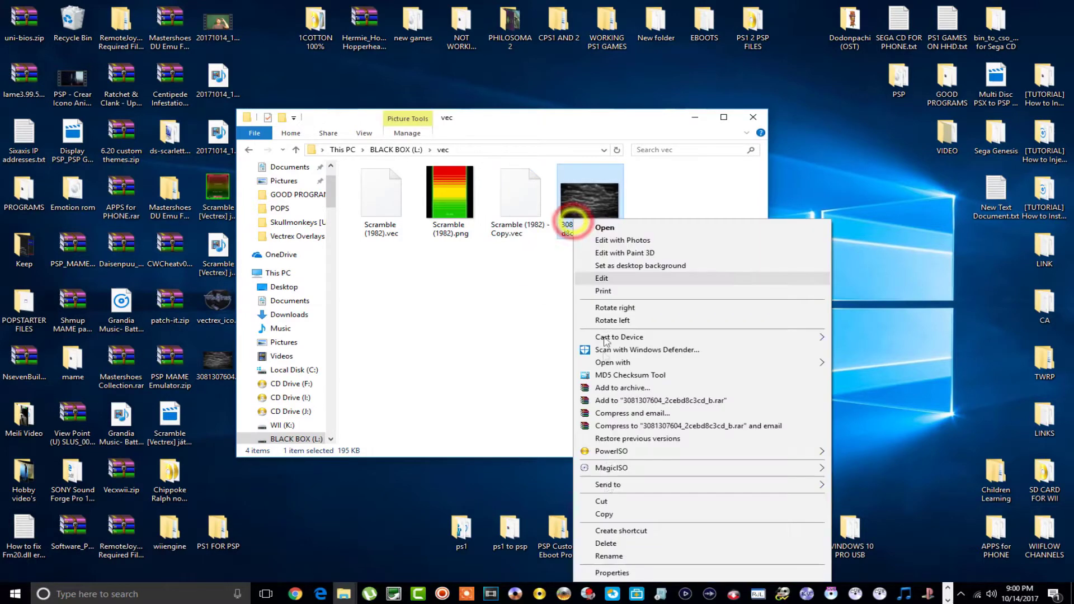
left_click(610, 553)
right_click(580, 233)
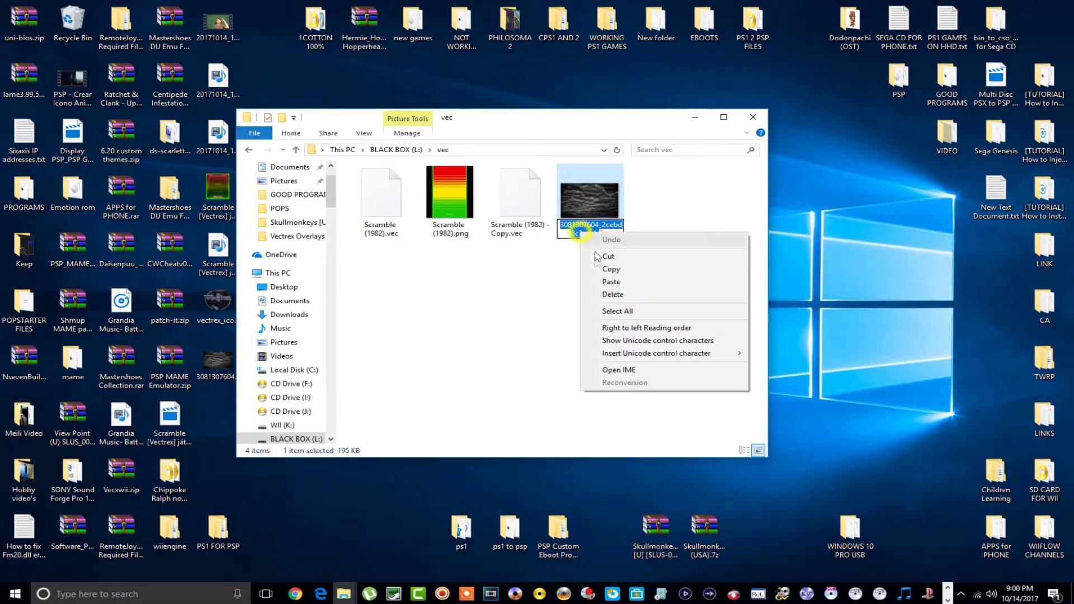
left_click(600, 282)
left_click(559, 245)
right_click(583, 188)
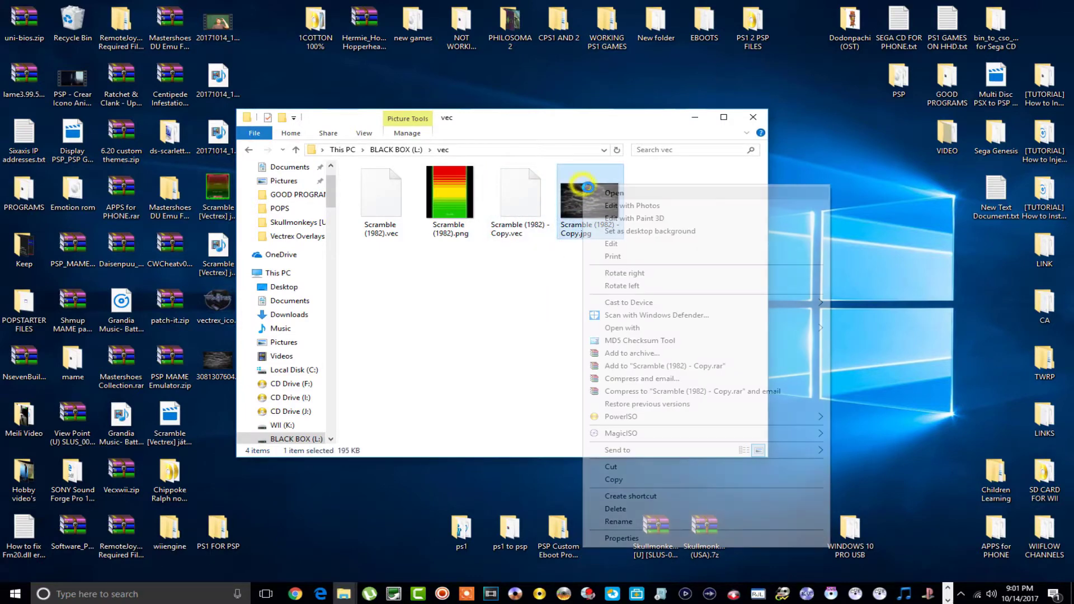
Resize Scramble (1982) - Copy.jpg in Paint from 1024 × 683 to 388 × 480 pixels
left_click(609, 244)
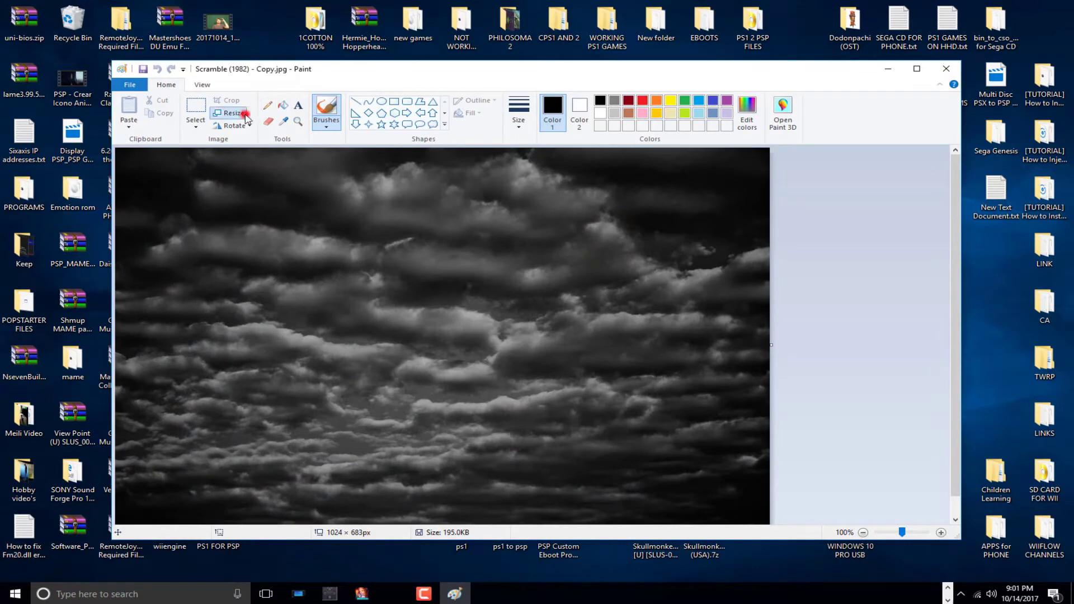
left_click(244, 114)
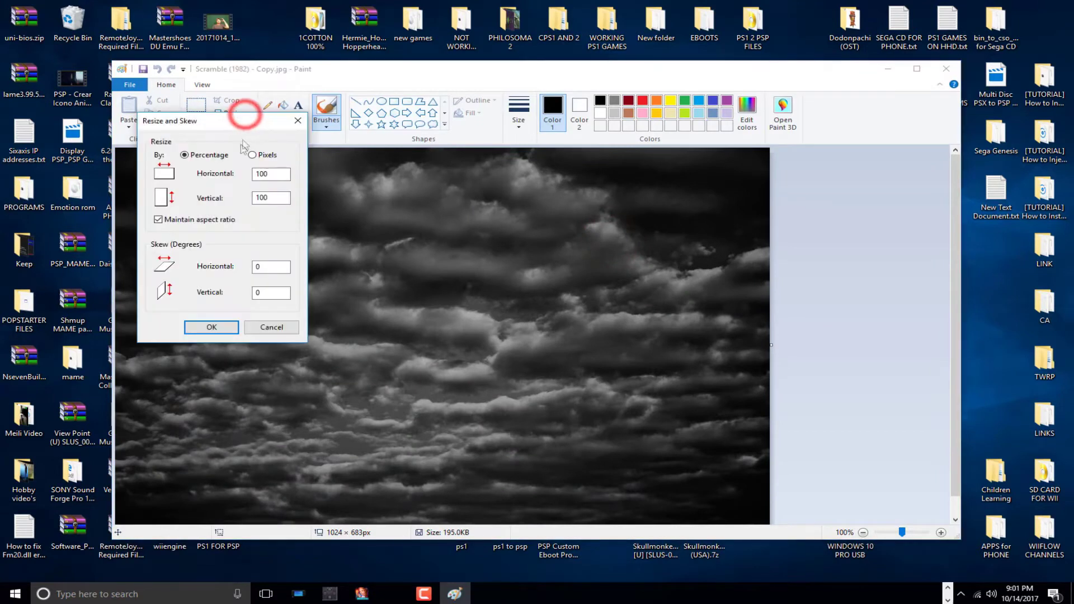
left_click(252, 155)
left_click(159, 220)
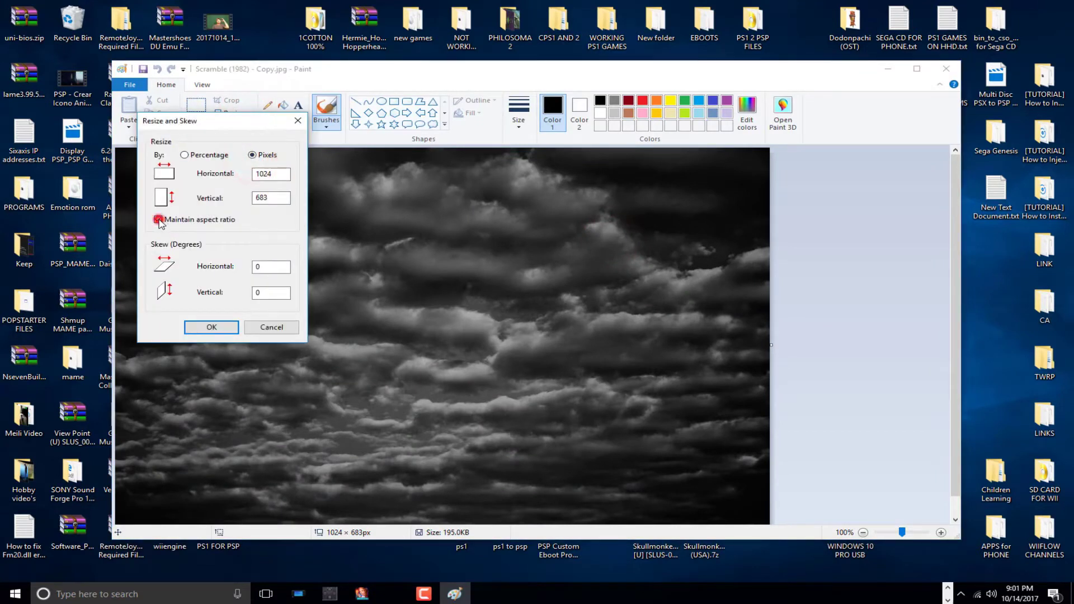
double_click(277, 174)
left_click(228, 326)
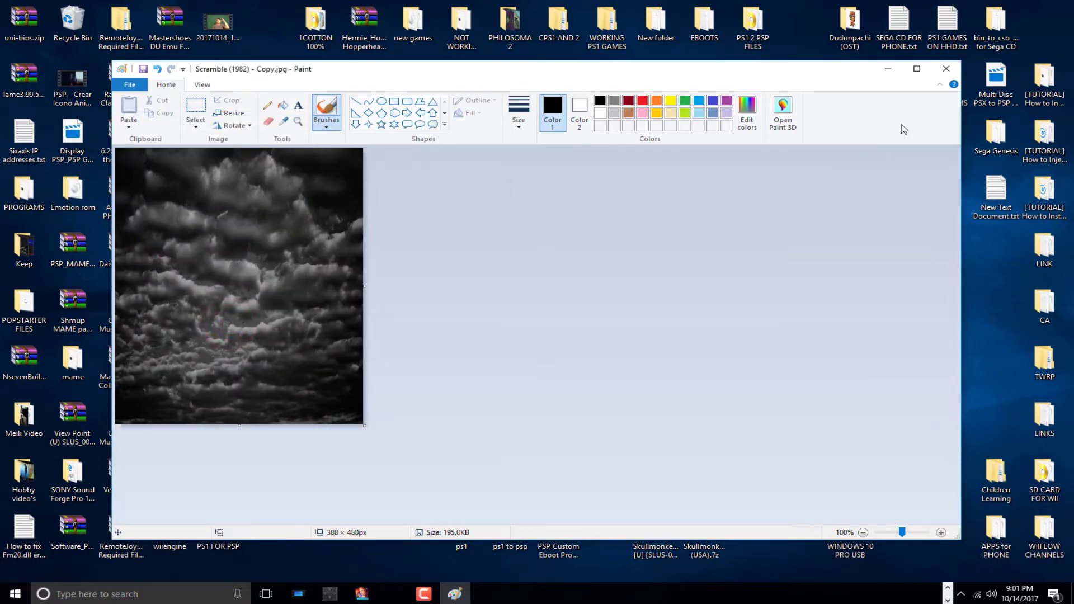
Close Paint and save the resized image
left_click(948, 69)
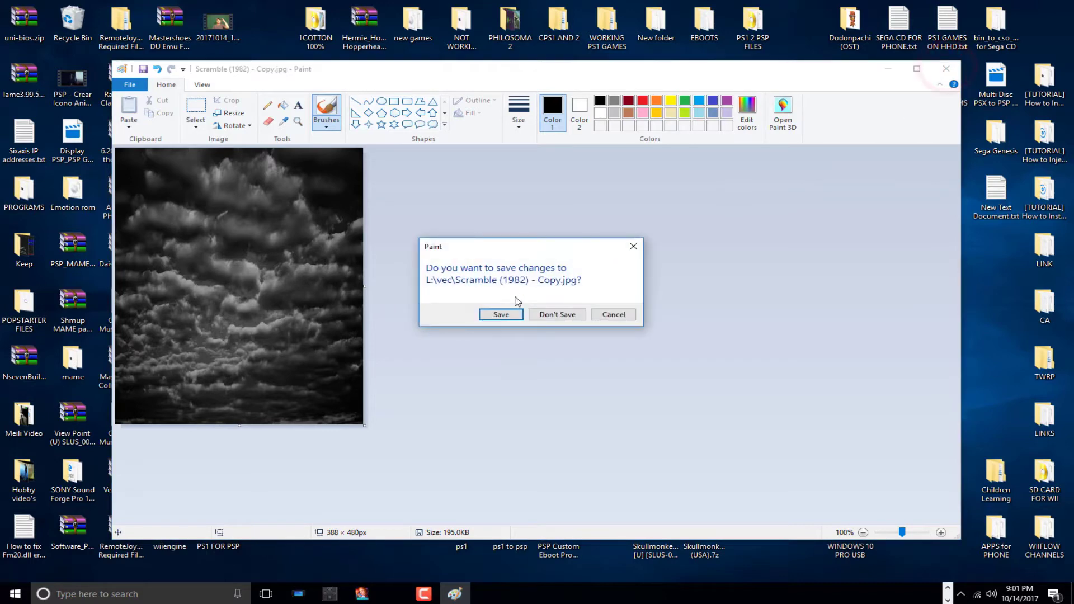
left_click(511, 318)
left_click(536, 274)
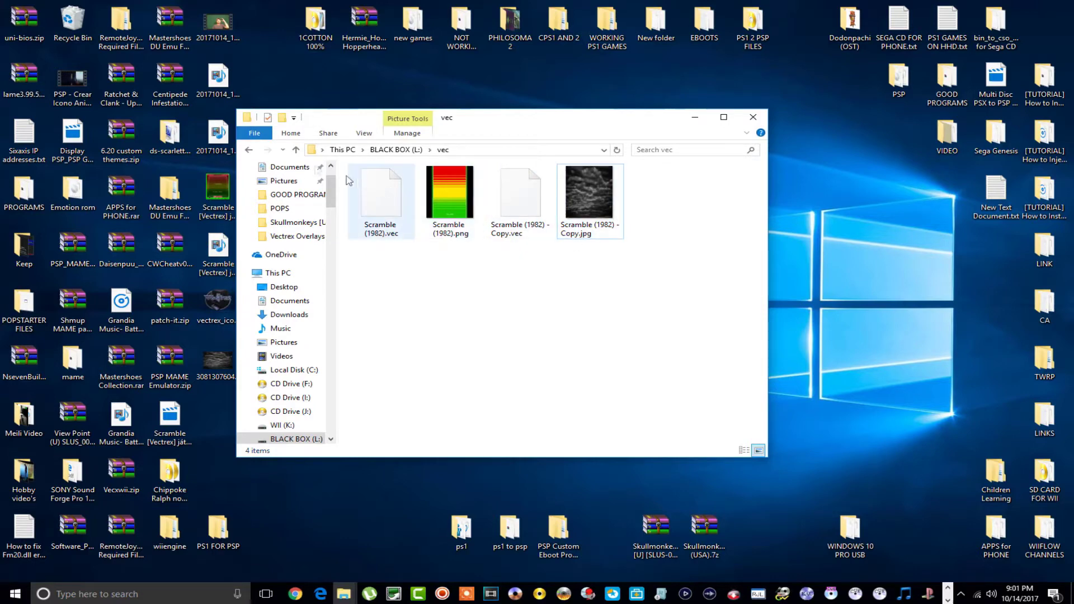
Check both VecXWii .wad files in BLACK BOX's VECTREX for Wii folder, then close both windows
left_click(249, 150)
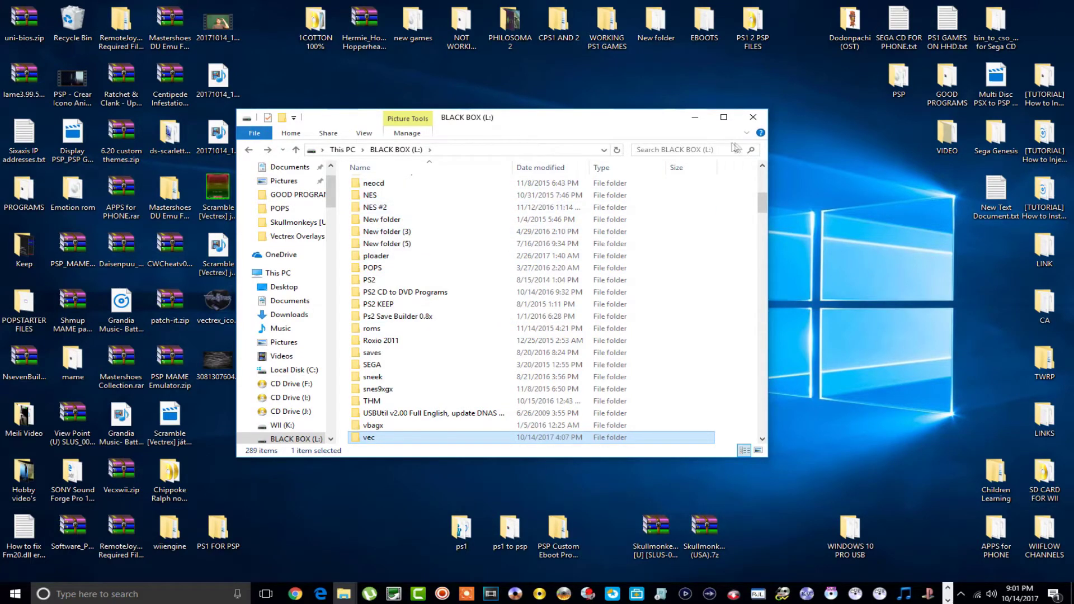
left_click_drag(633, 117, 647, 304)
double_click(561, 249)
left_click_drag(455, 157, 456, 124)
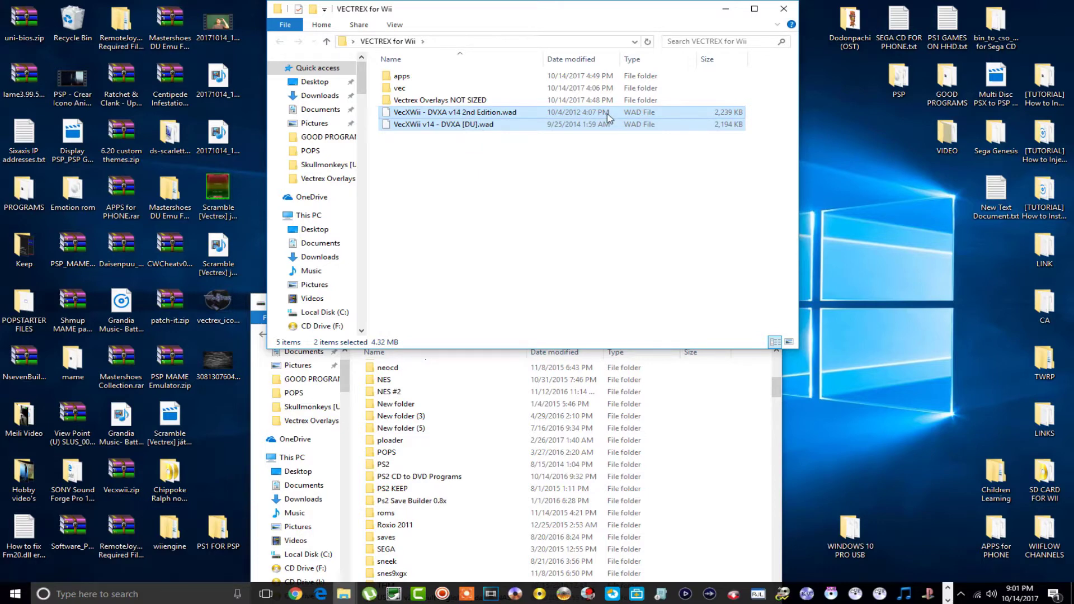
left_click(784, 8)
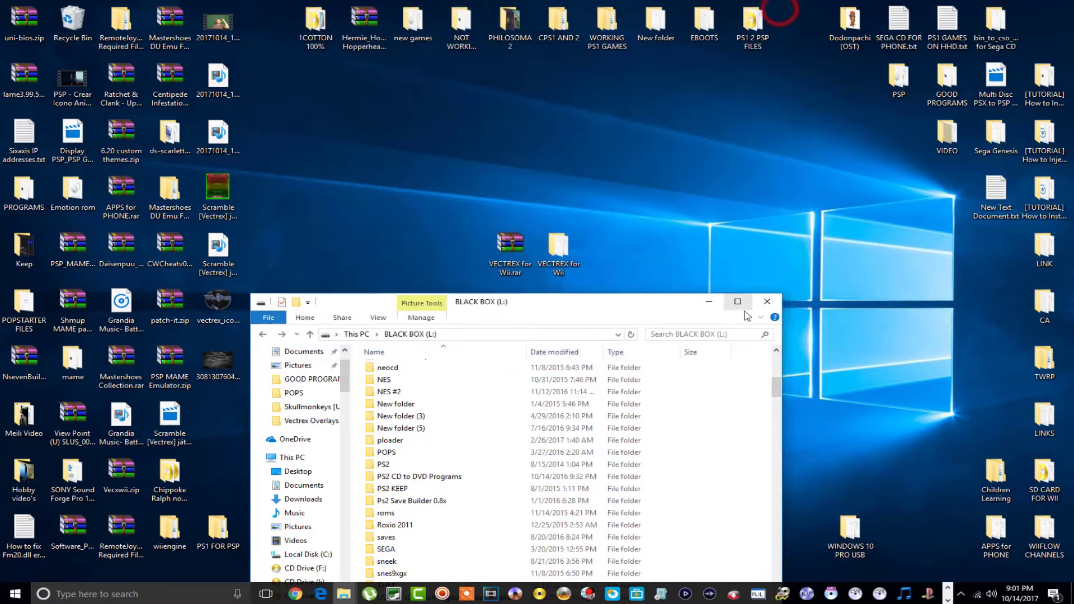
left_click(766, 302)
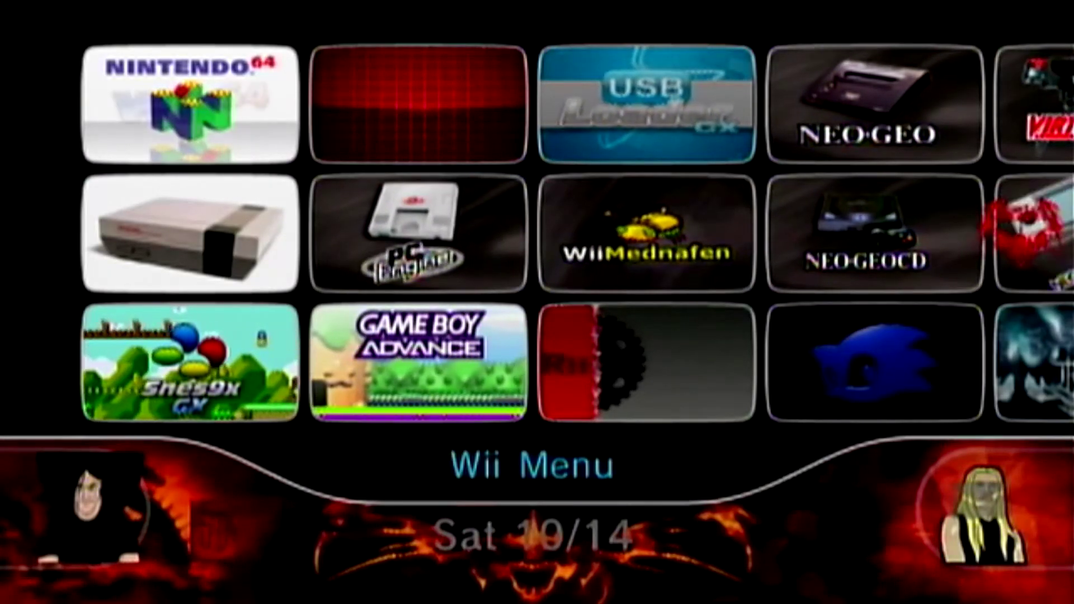
Page through the Wii Menu channels to the page holding WAD Manager
key("Right")
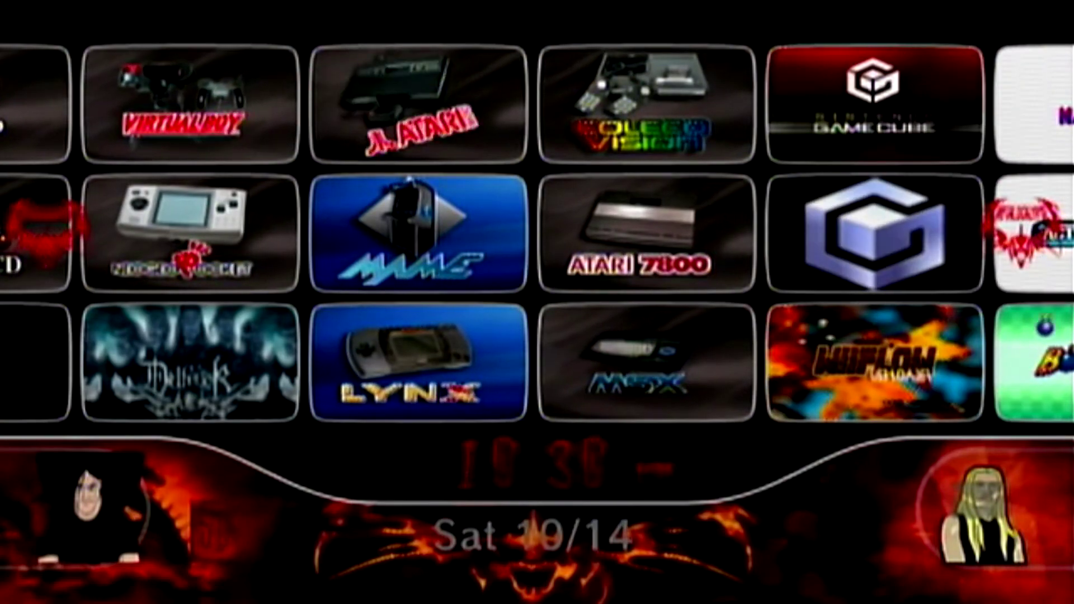
key("Left")
key("Right")
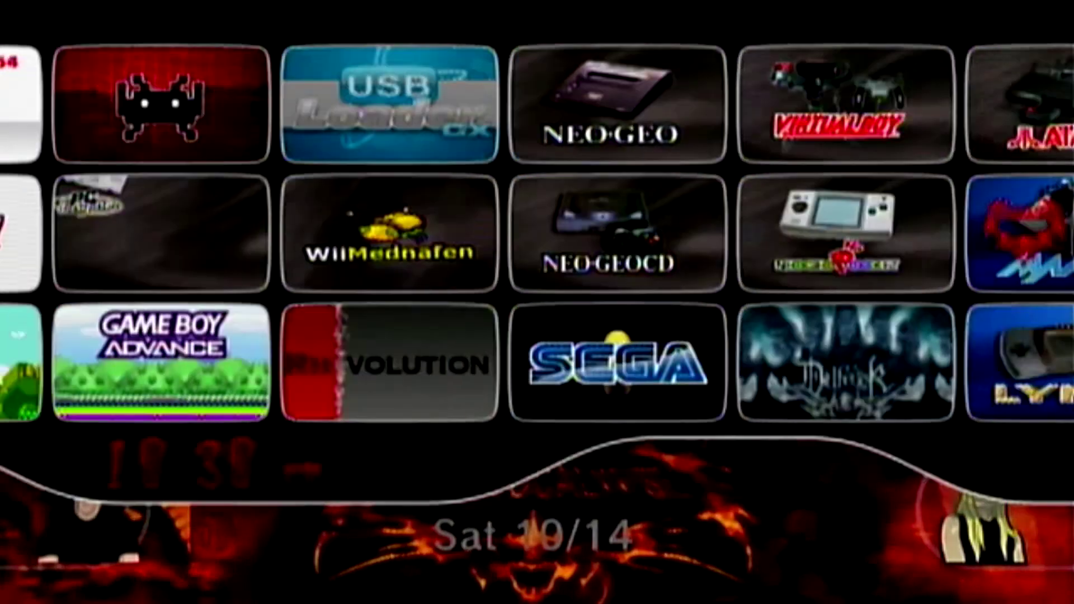
key("Right")
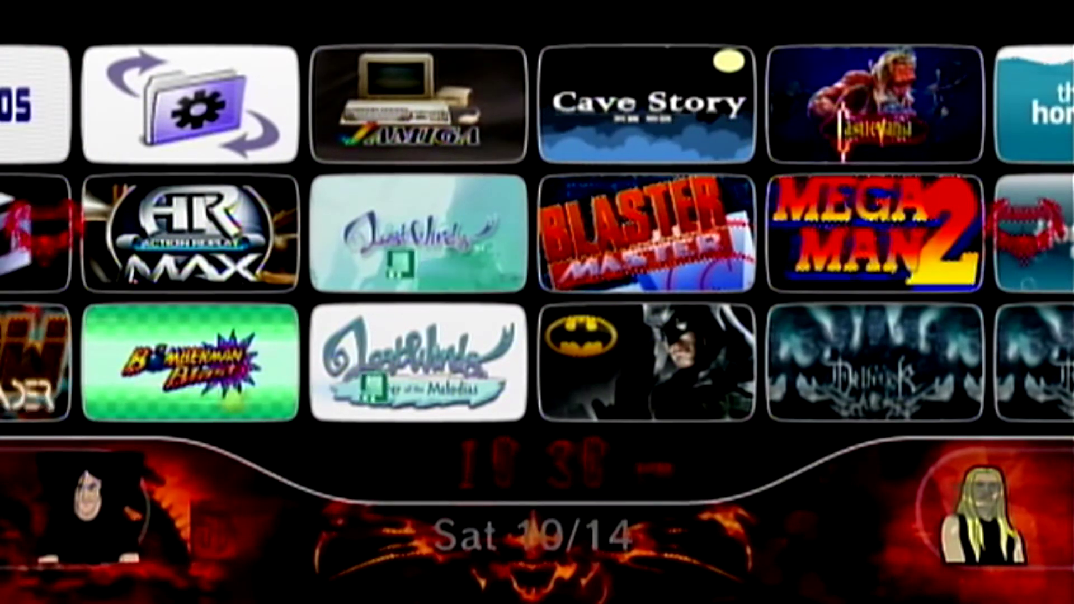
key("Right")
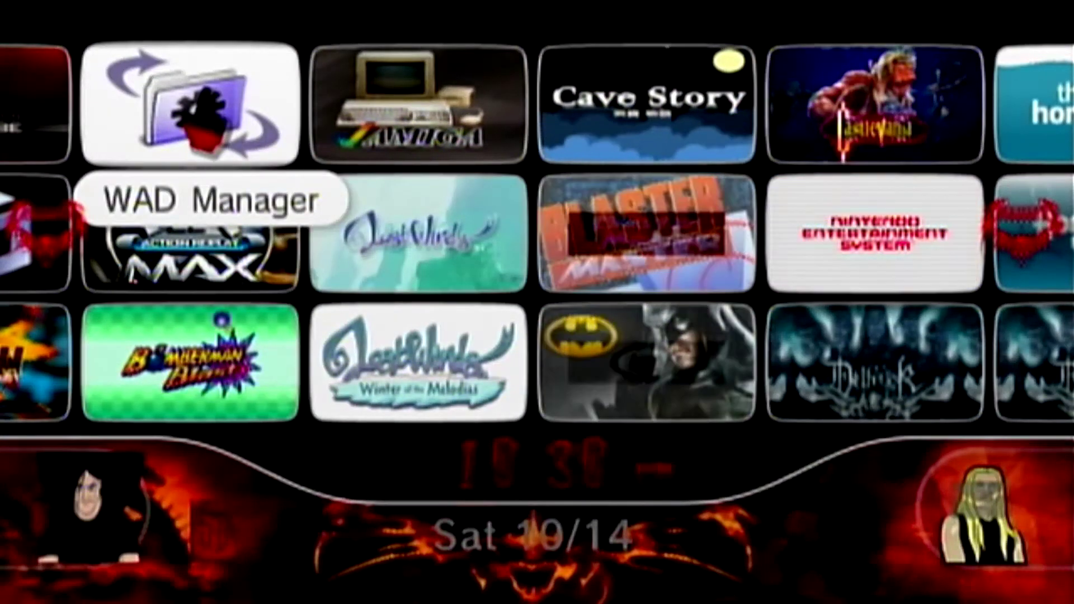
Launch WAD Manager, accept the disclaimer and load IOS236
left_click(193, 98)
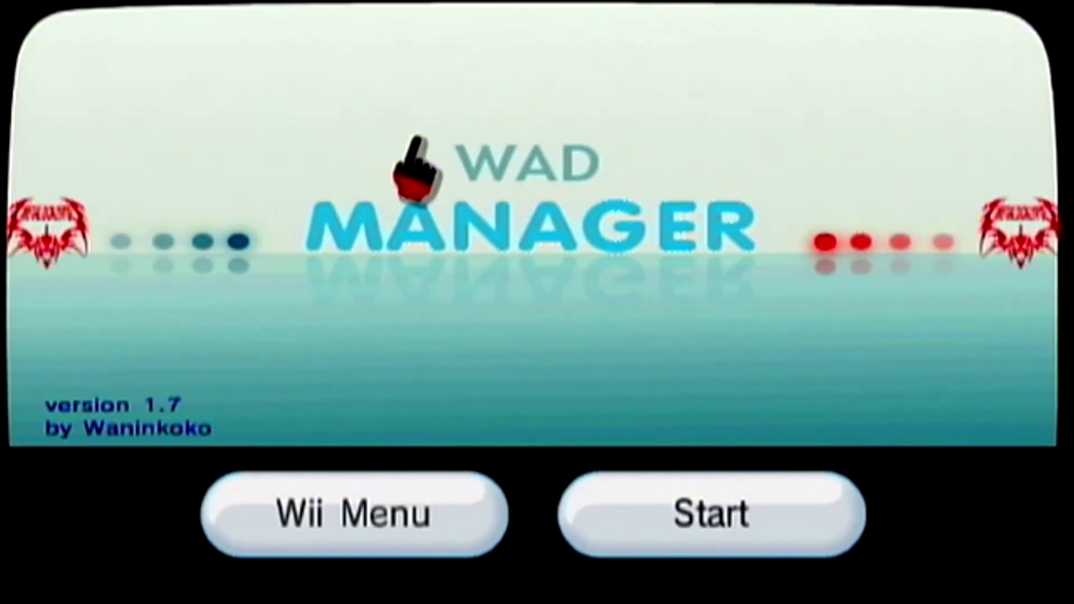
left_click(621, 491)
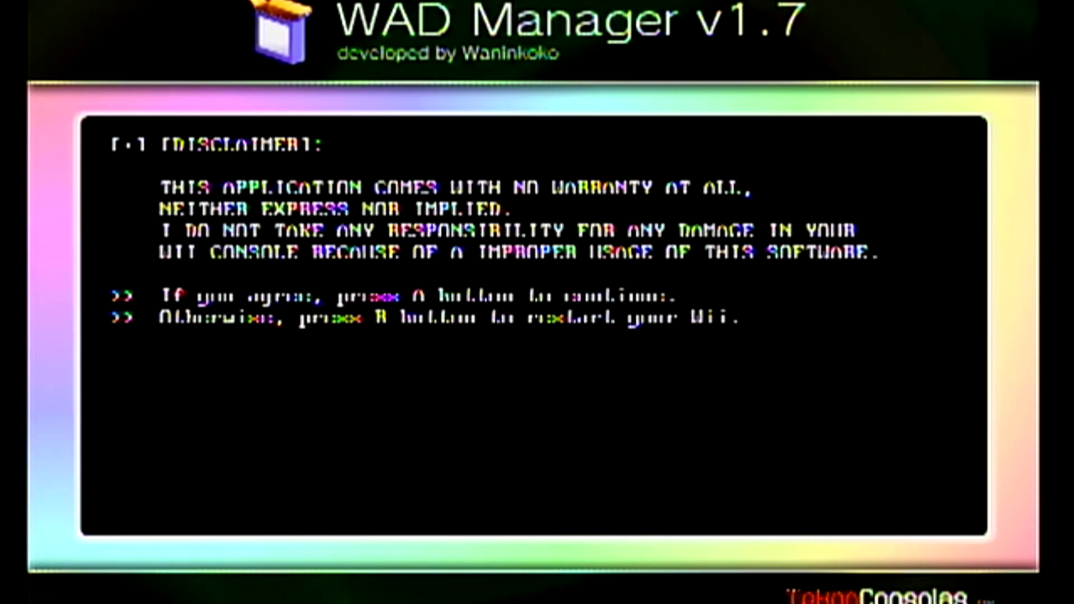
key("a")
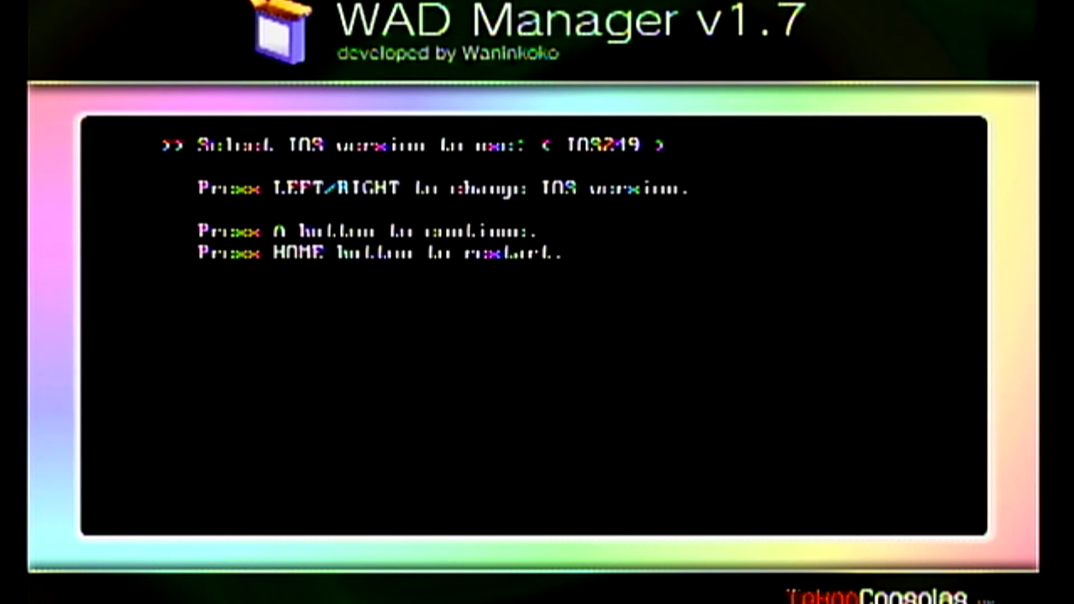
key("Left")
key("Left")
key("Left")
key("Left")
key("Left")
key("Right")
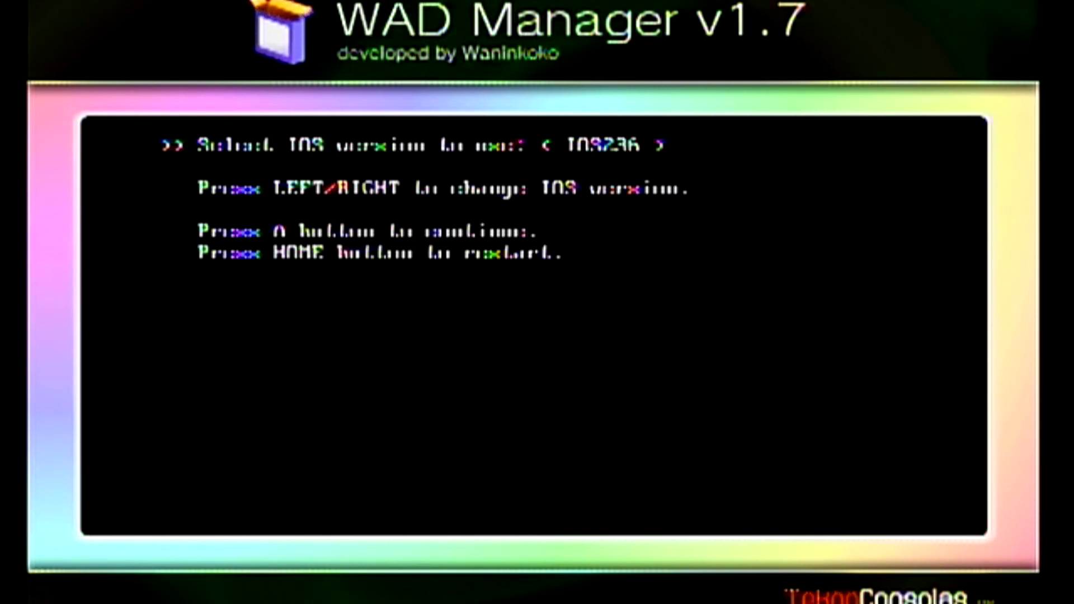
key("Return")
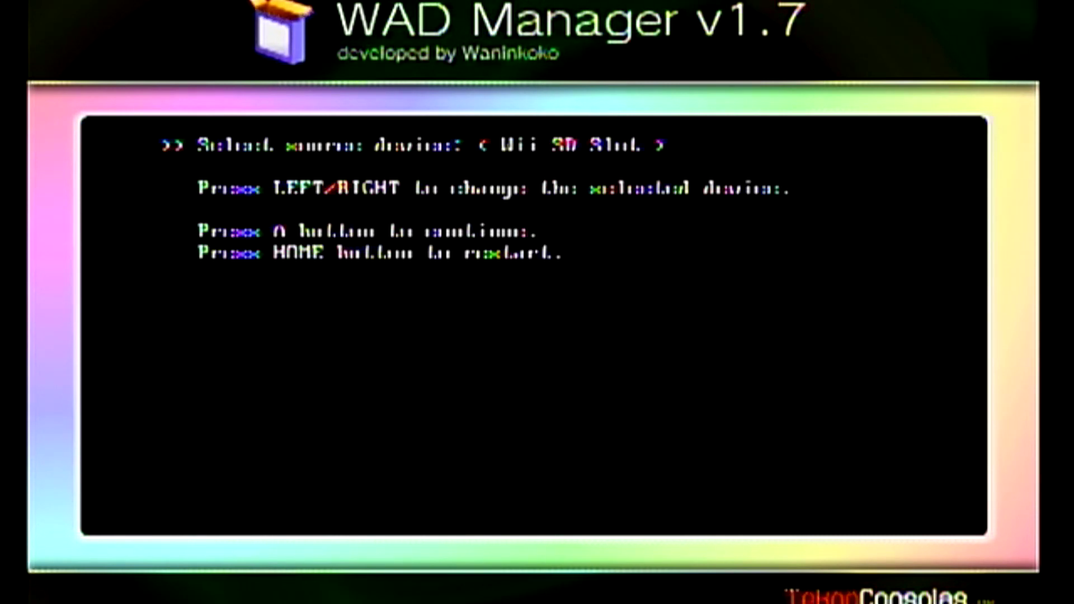
Choose Wii SD Slot and browse into WAD > MasterShoes > Emu Forwarder Collection 2nd Edition
key("a")
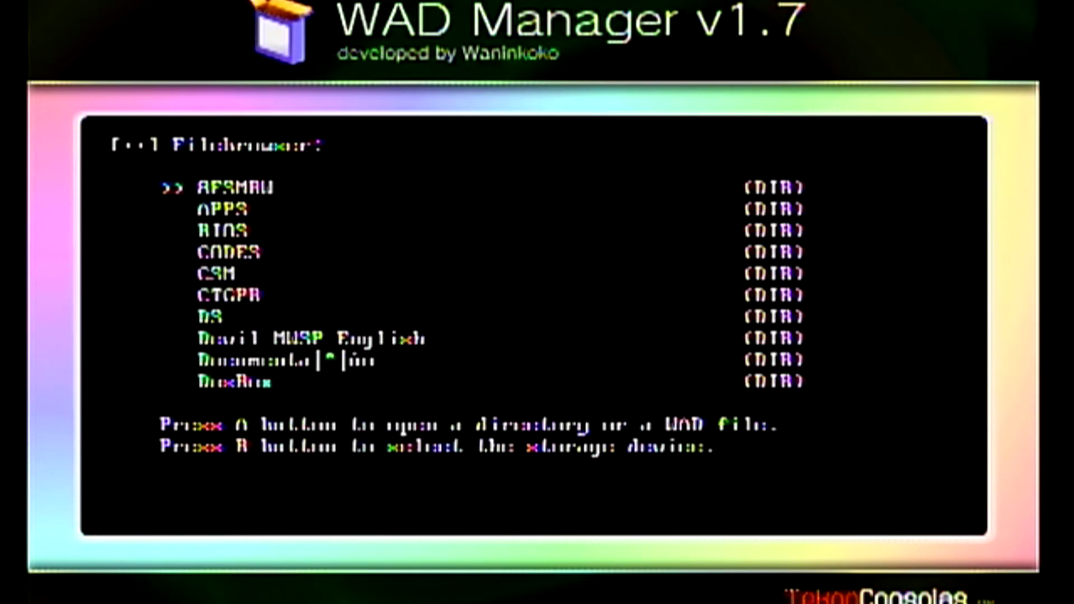
key("Down")
key("Down")
key("Down")
key("Down")
key("Down")
key("Down")
key("Down")
key("Down")
key("Down")
key("Down")
key("Down")
key("Down")
key("Down")
key("Down")
key("Down")
key("Down")
key("Down")
key("Down")
key("Down")
key("Down")
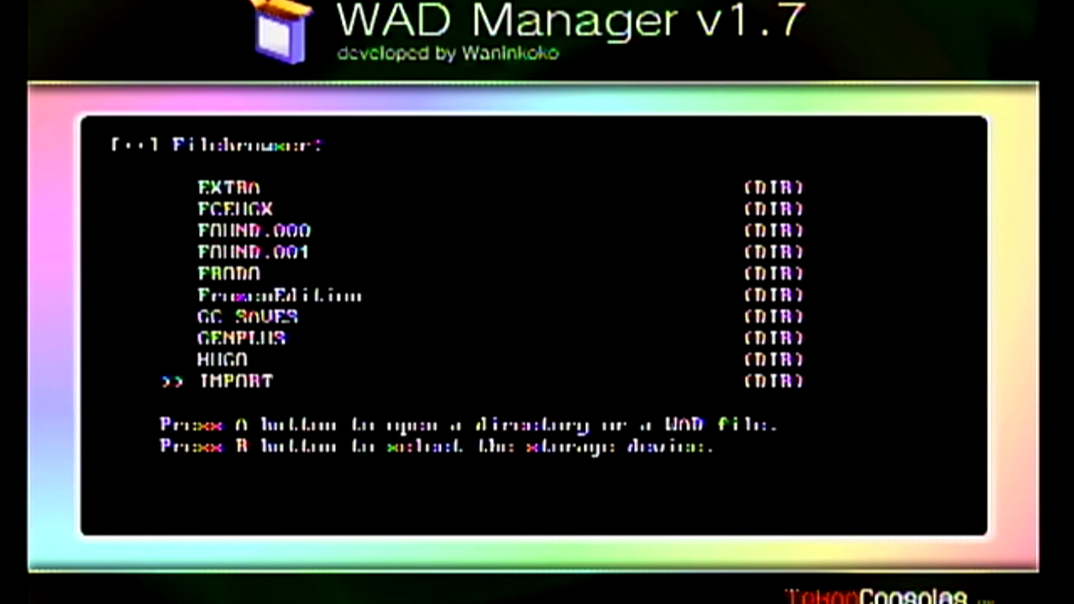
key("Left")
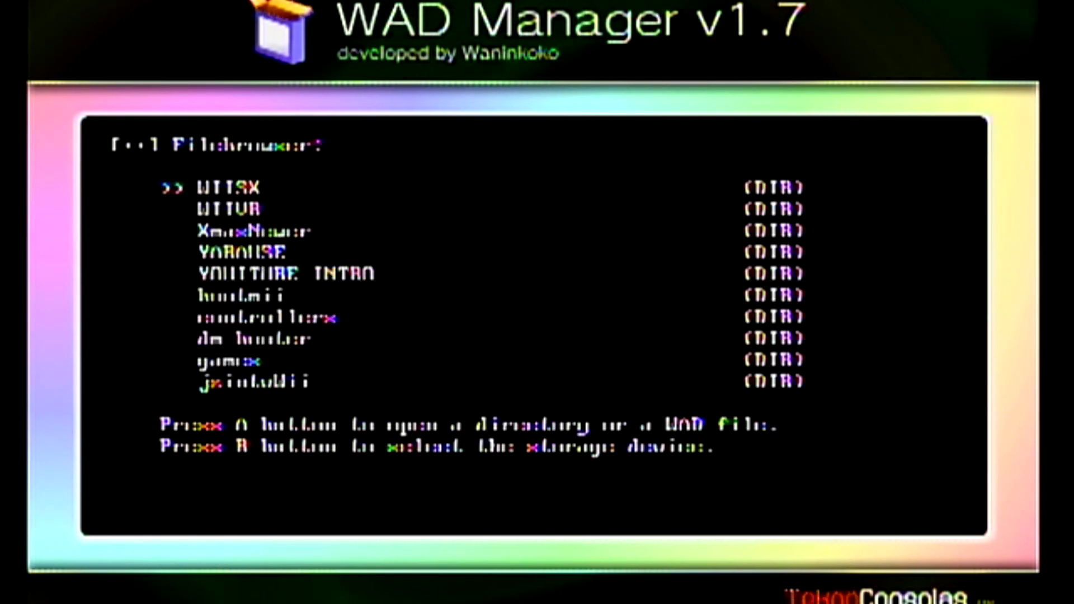
key("Left")
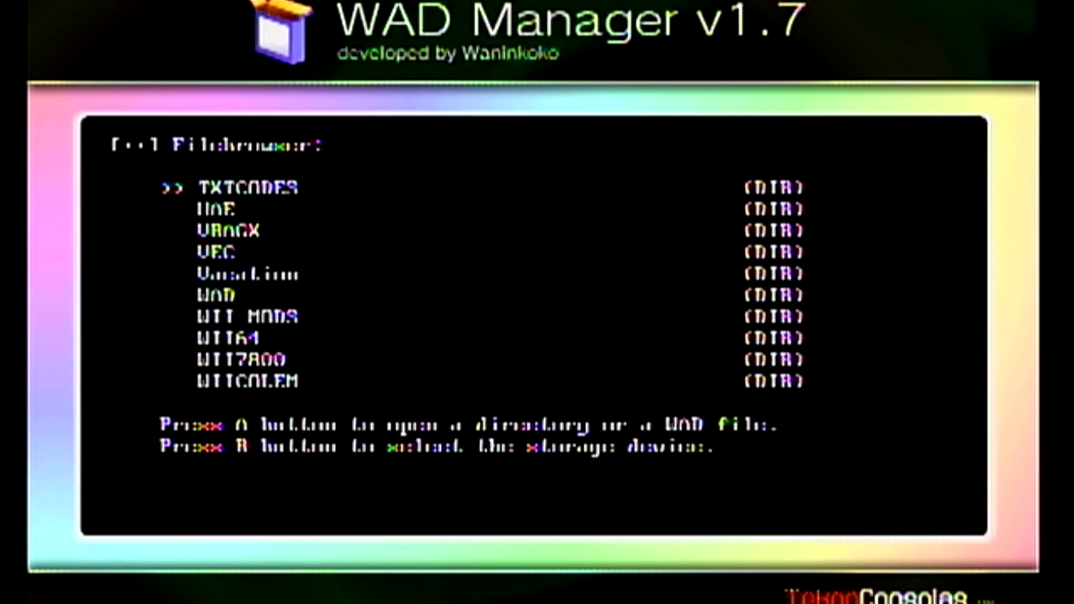
key("Down")
key("Down")
key("Down")
key("Down")
key("Down")
key("Return")
key("Down")
key("Down")
key("Down")
key("Down")
key("Down")
key("Return")
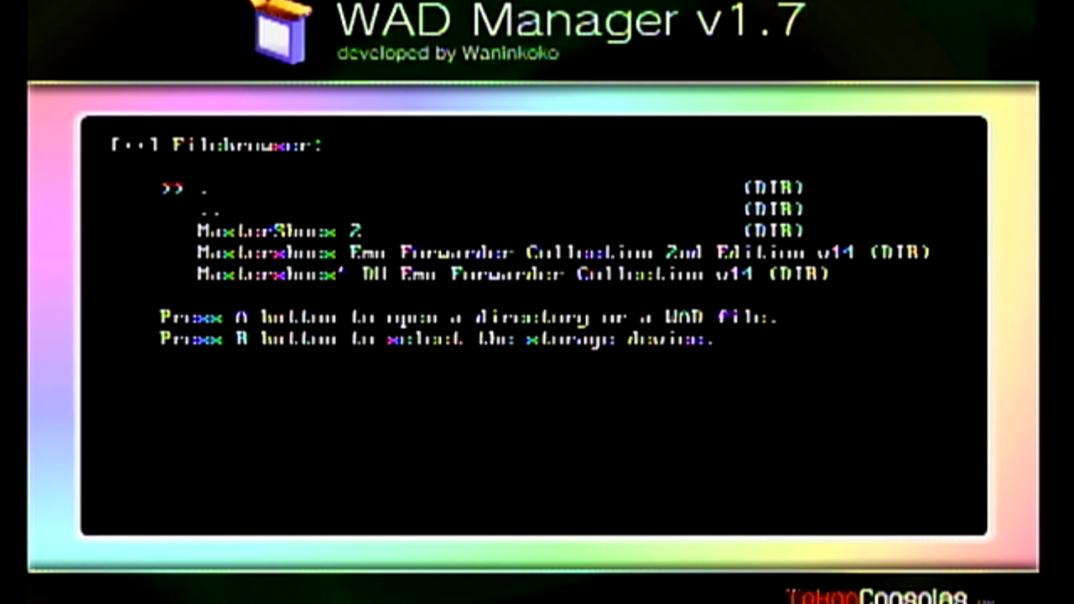
key("Down")
key("Down")
key("Down")
key("Return")
Open the subfolder and select VecXWii DUXA v14 2nd Edition.wad (2.19 MB)
key("Down")
key("Down")
key("Return")
key("Down")
key("Down")
key("Down")
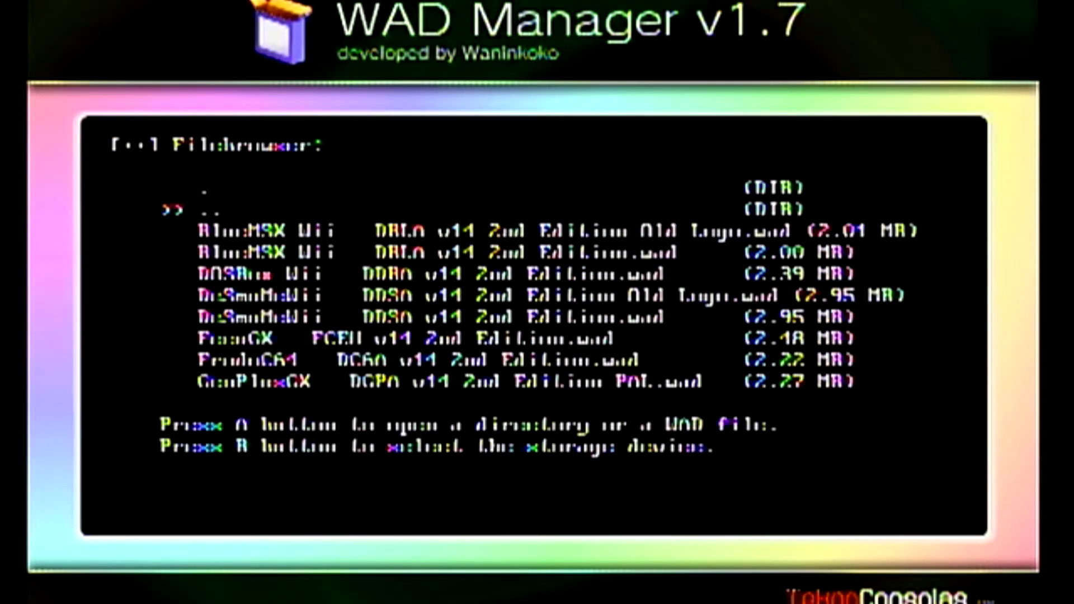
key("Up")
key("Up")
key("Up")
key("Up")
key("Up")
key("Up")
key("Up")
key("Up")
key("Up")
key("Up")
key("Up")
key("Up")
key("Up")
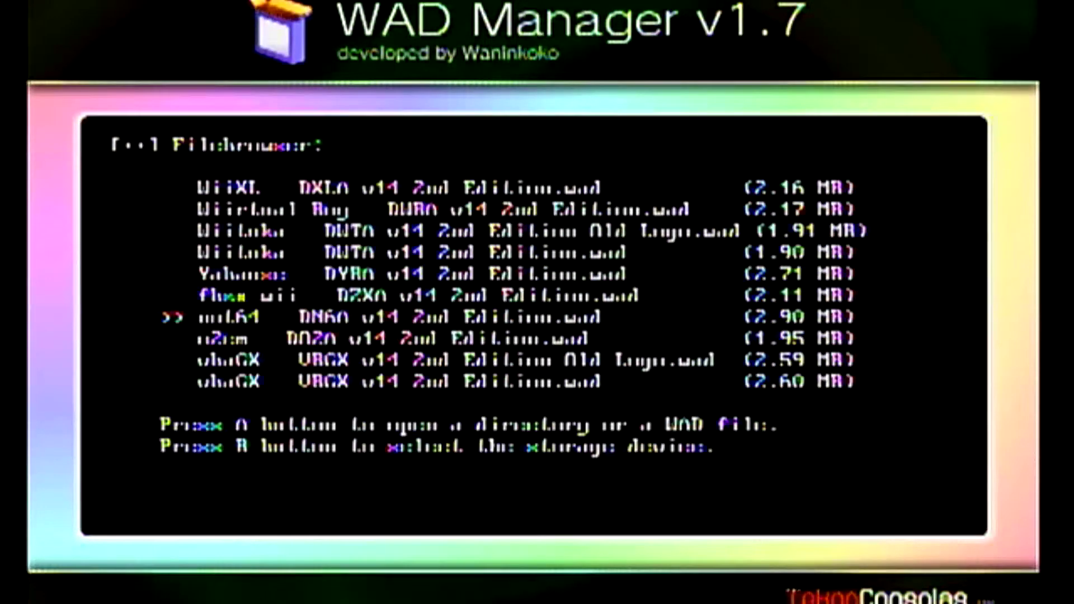
key("Up")
key("Up")
key("Up")
key("Up")
key("Up")
key("Up")
key("Up")
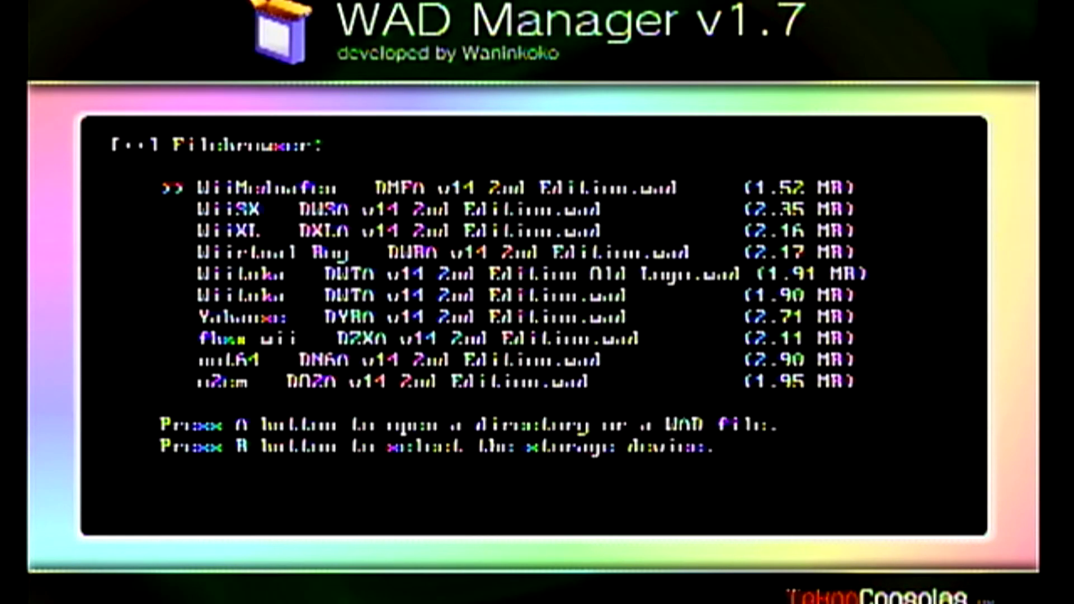
key("Up")
key("Up")
key("Up")
key("Up")
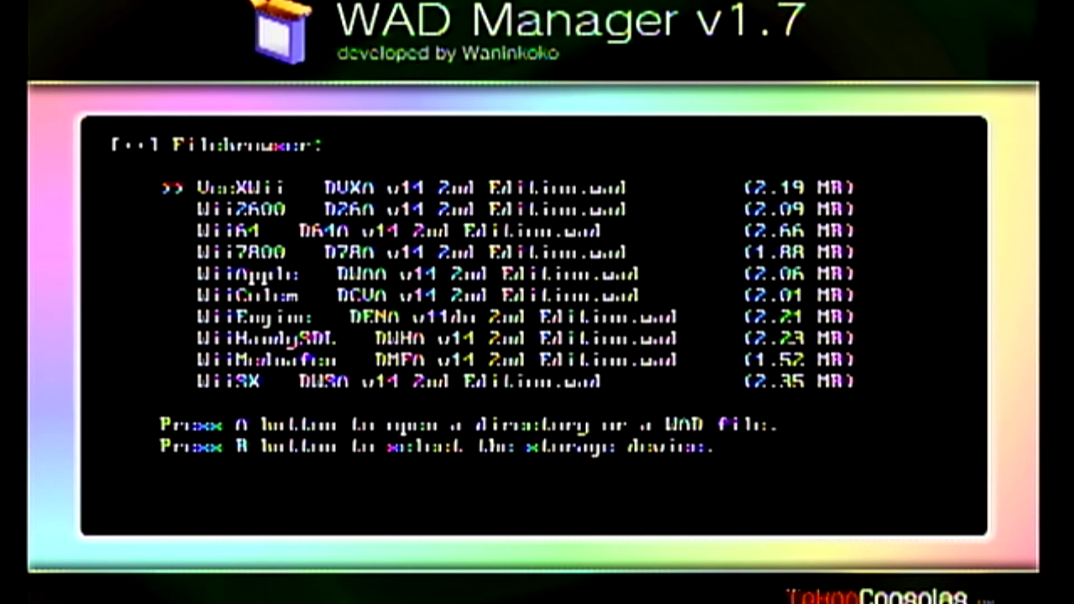
key("Down")
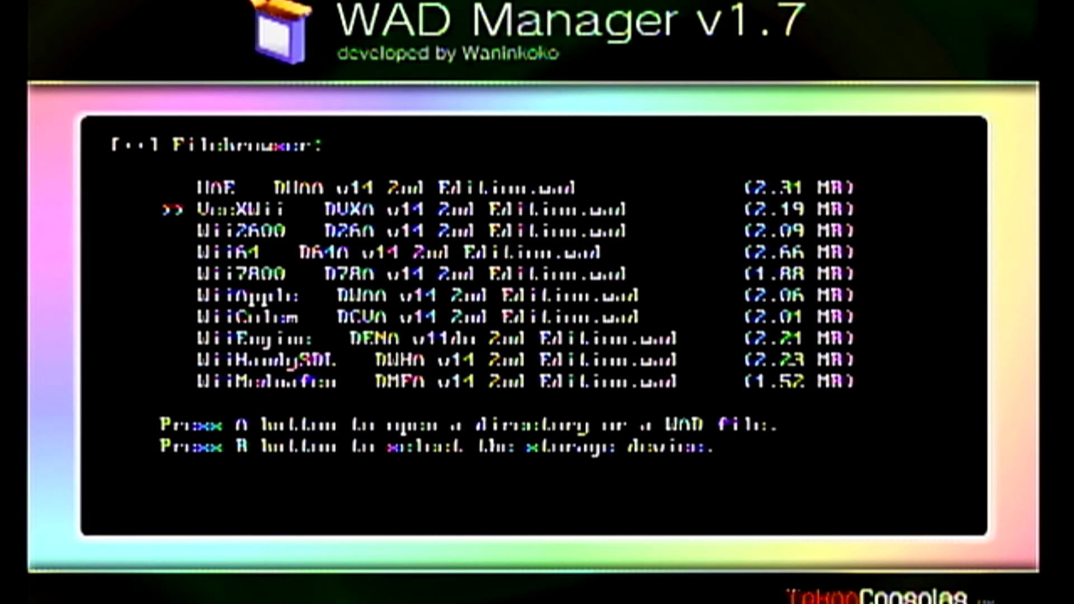
key("Return")
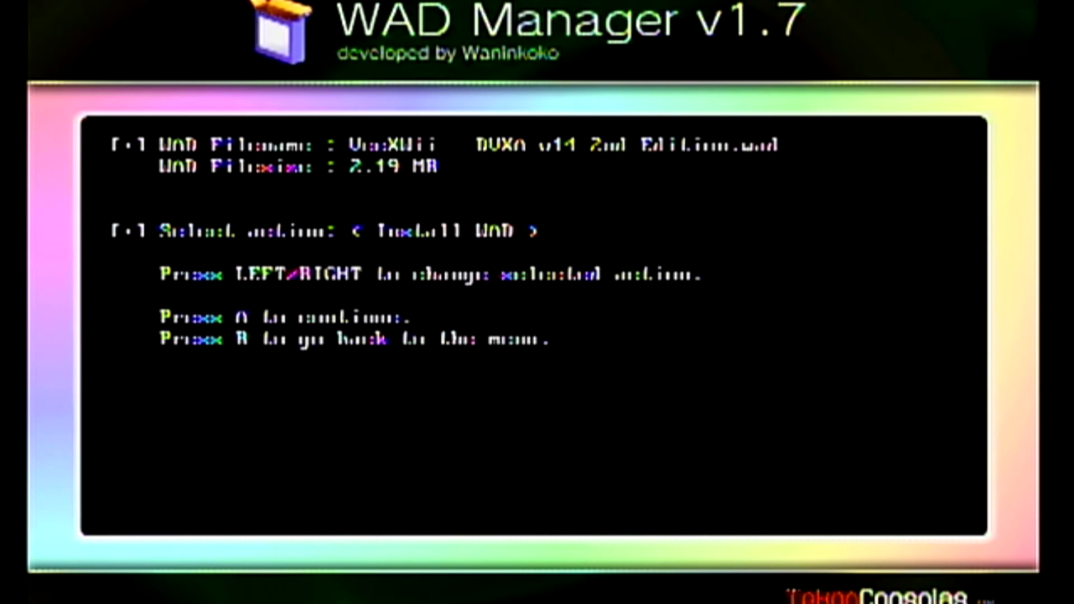
Install VecXWii DUXA v14 2nd Edition.wad and dismiss the success message
key("Return")
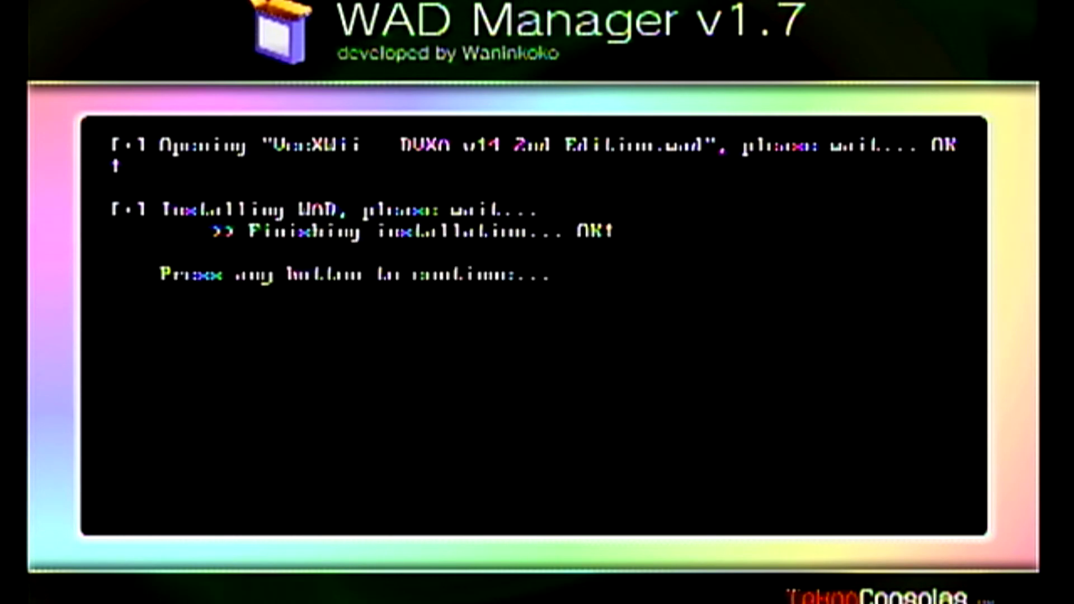
key("Return")
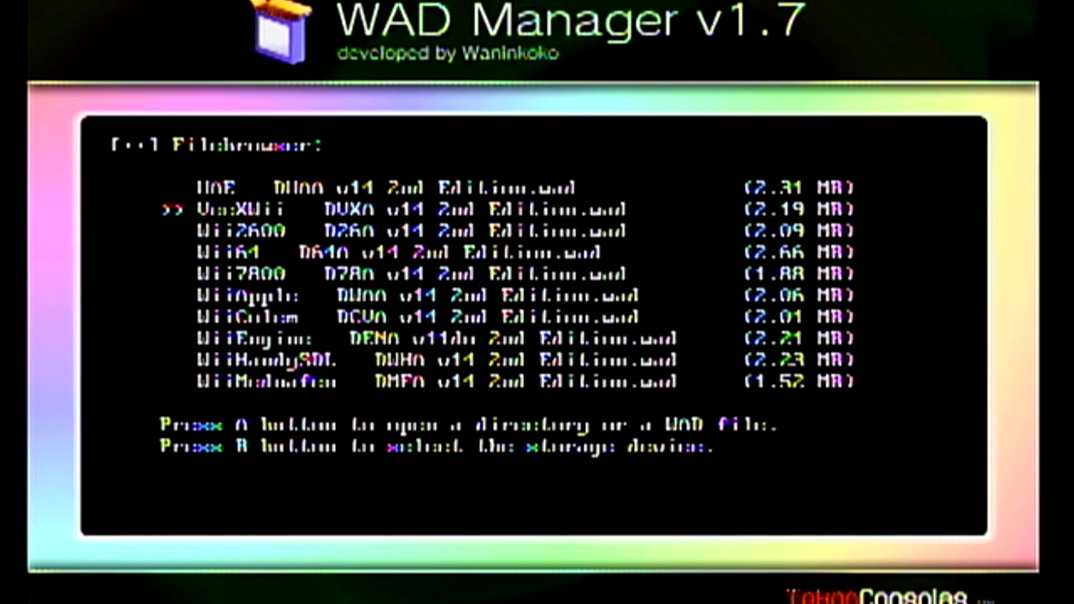